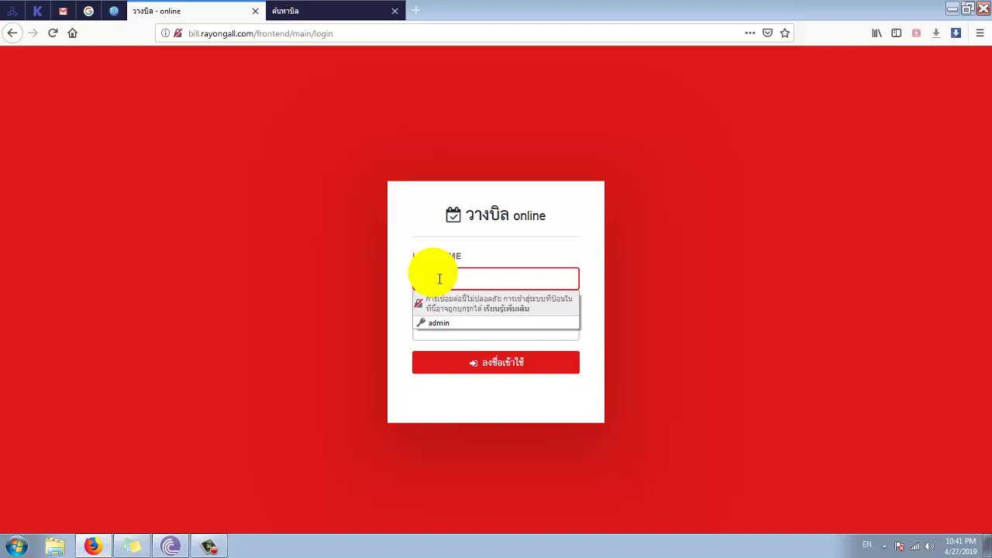
# - Sign in with the vendor account's username and password and let Firefox save the login
pyautogui.press('Escape')
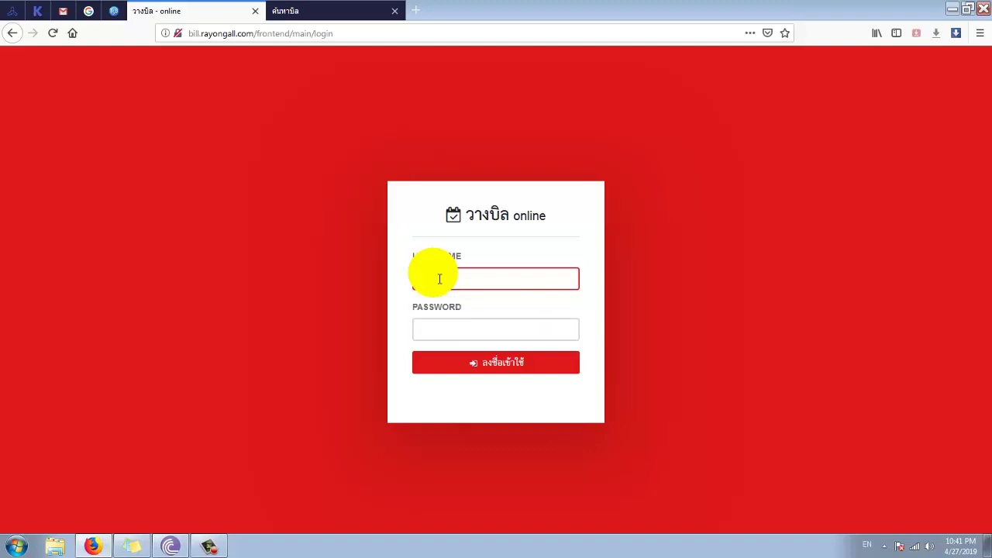
pyautogui.press('F5')
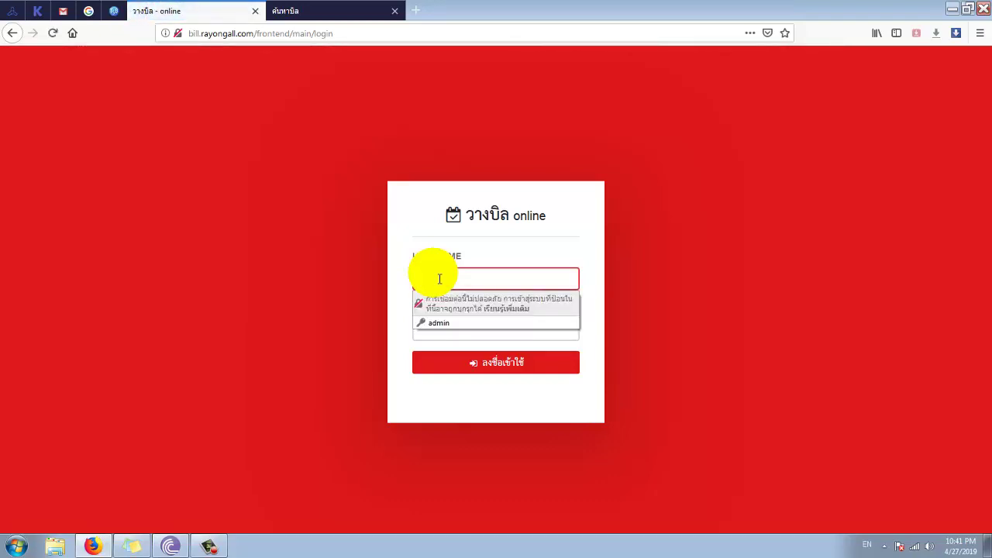
pyautogui.press('Tab')
pyautogui.write('1')
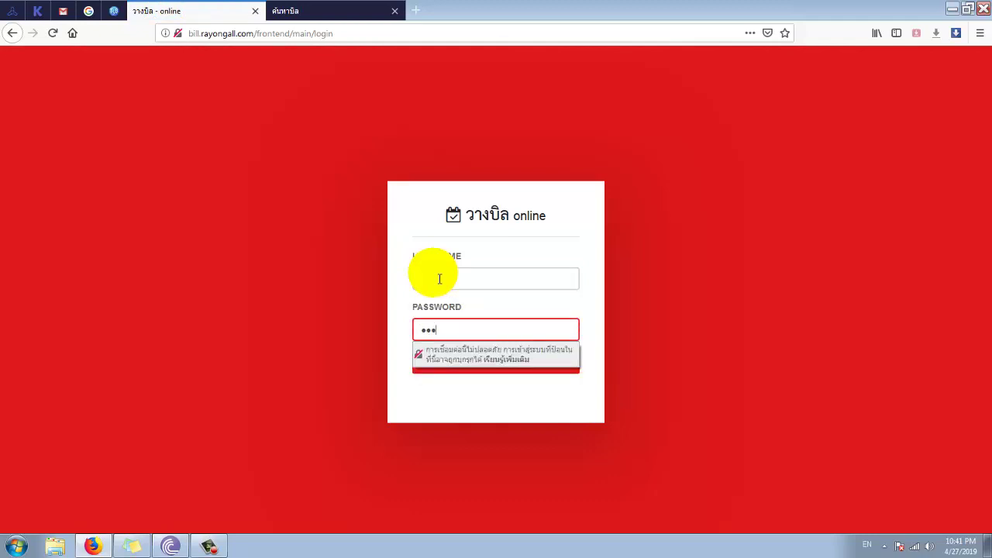
pyautogui.click(409, 320)
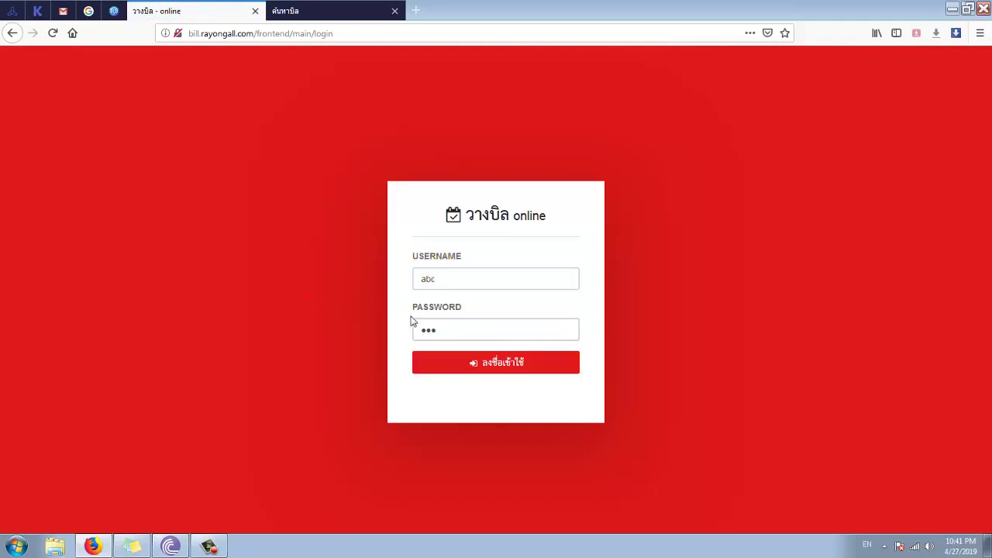
pyautogui.click(451, 288)
pyautogui.write('abc')
pyautogui.click(469, 364)
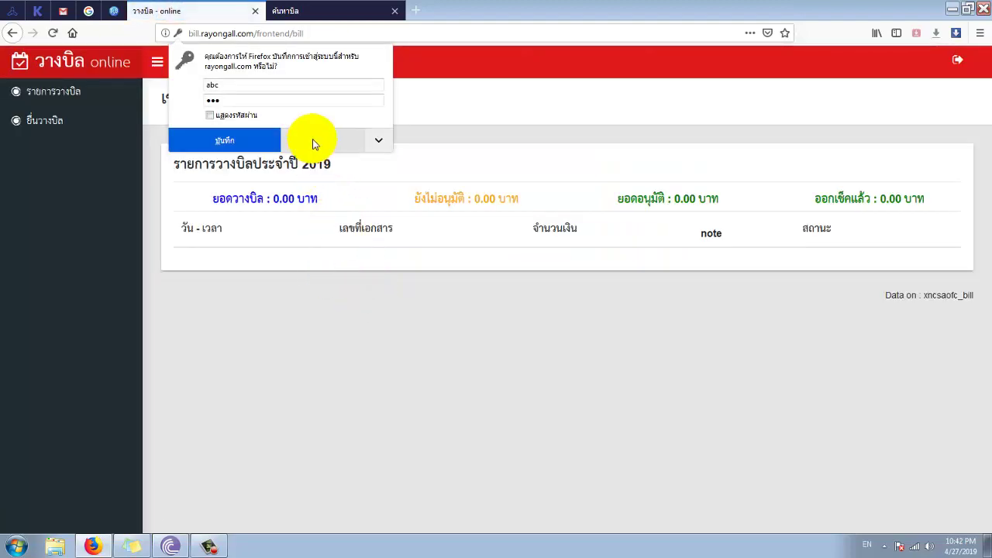
pyautogui.click(261, 140)
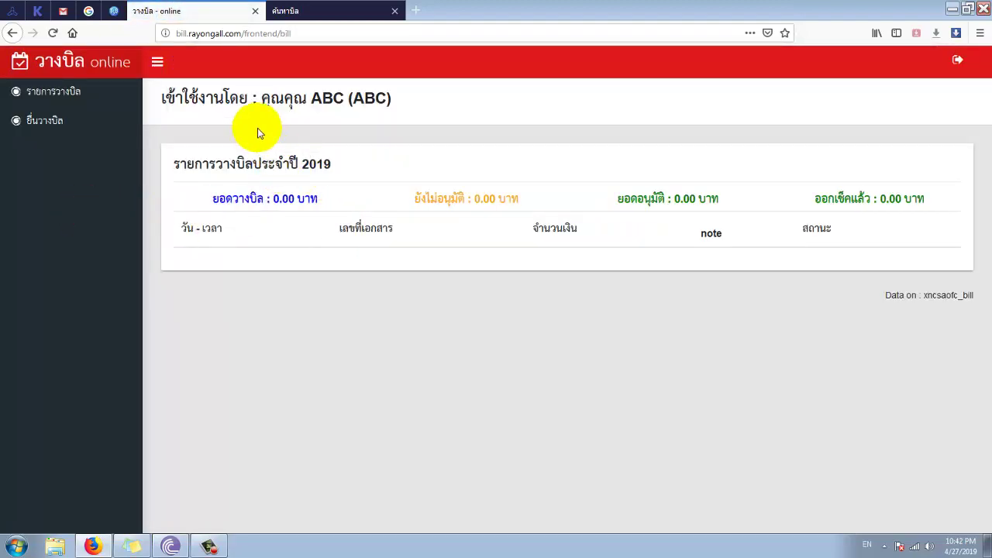
# - Review the vendor's empty 2019 bill list, then go to the bill submission page
pyautogui.moveTo(260, 133); pyautogui.dragTo(374, 113)
pyautogui.click(391, 117)
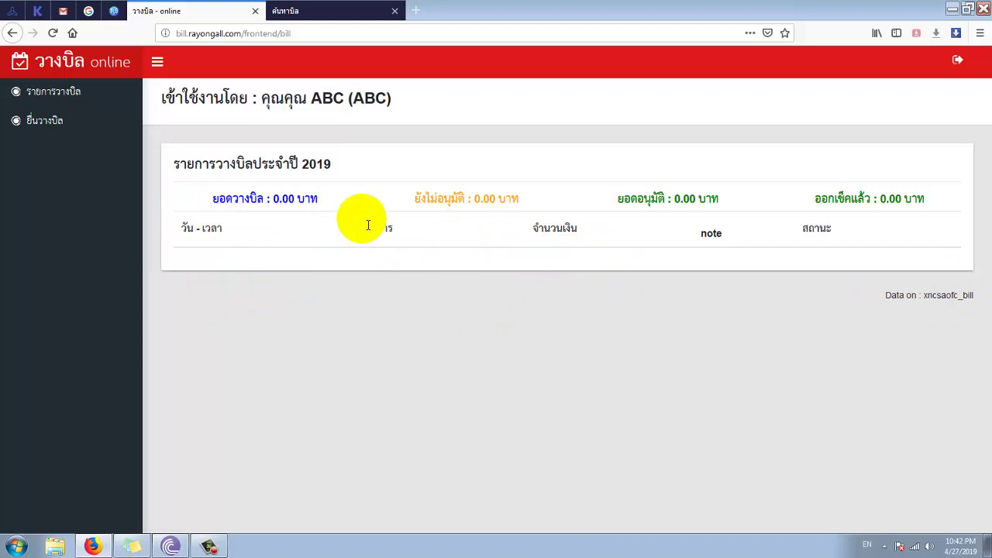
pyautogui.click(52, 92)
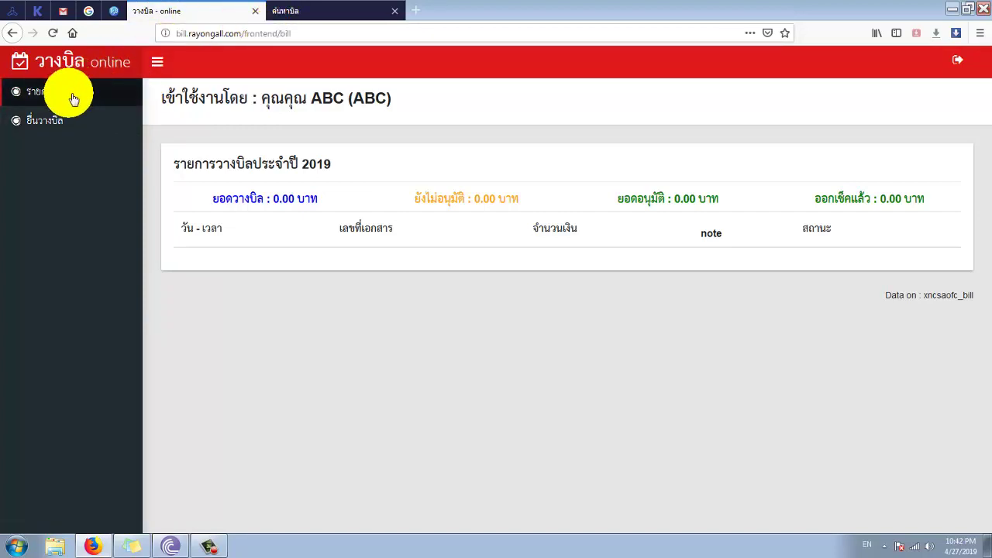
pyautogui.click(48, 91)
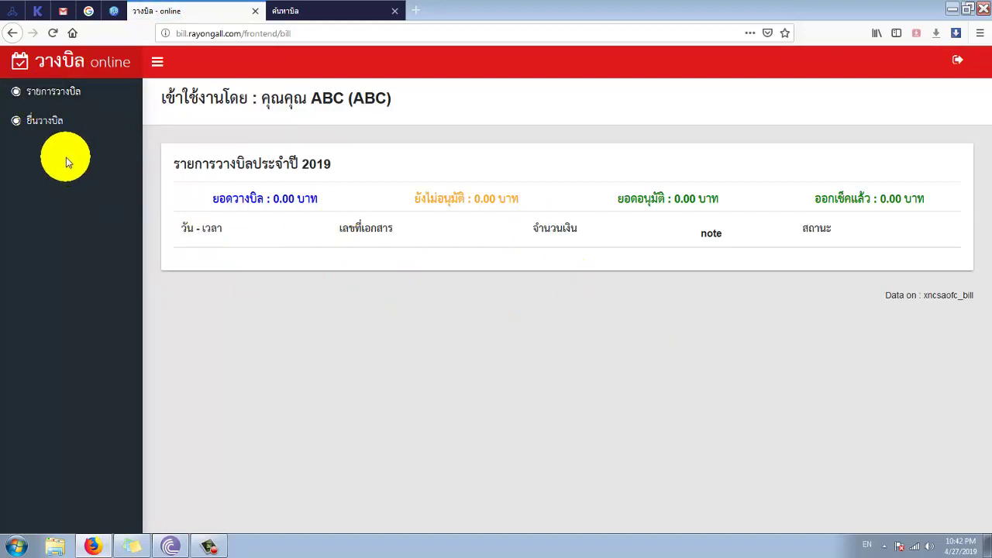
pyautogui.click(46, 129)
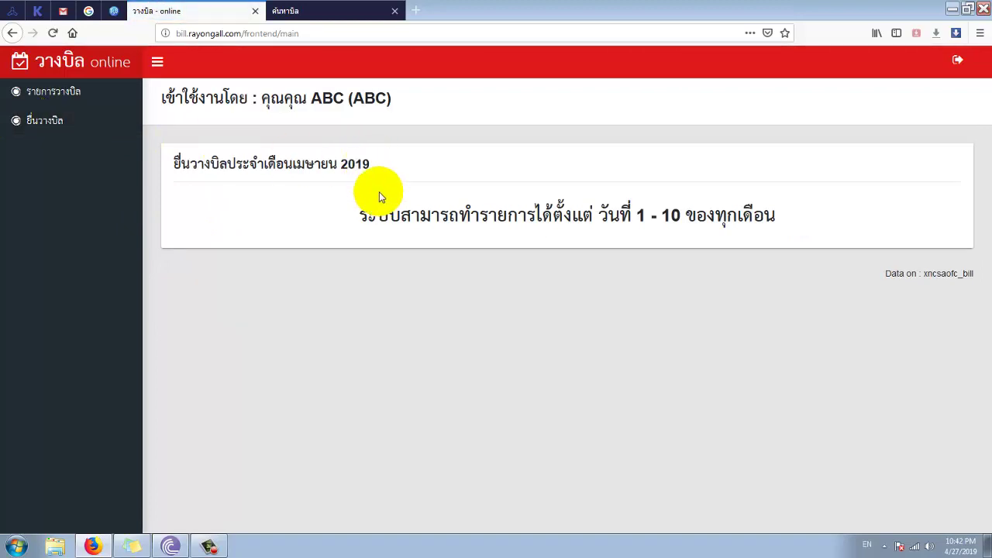
# - Note the day 1–10 submission limit and check today's date on the calendar
pyautogui.moveTo(359, 215); pyautogui.dragTo(690, 223)
pyautogui.click(690, 222)
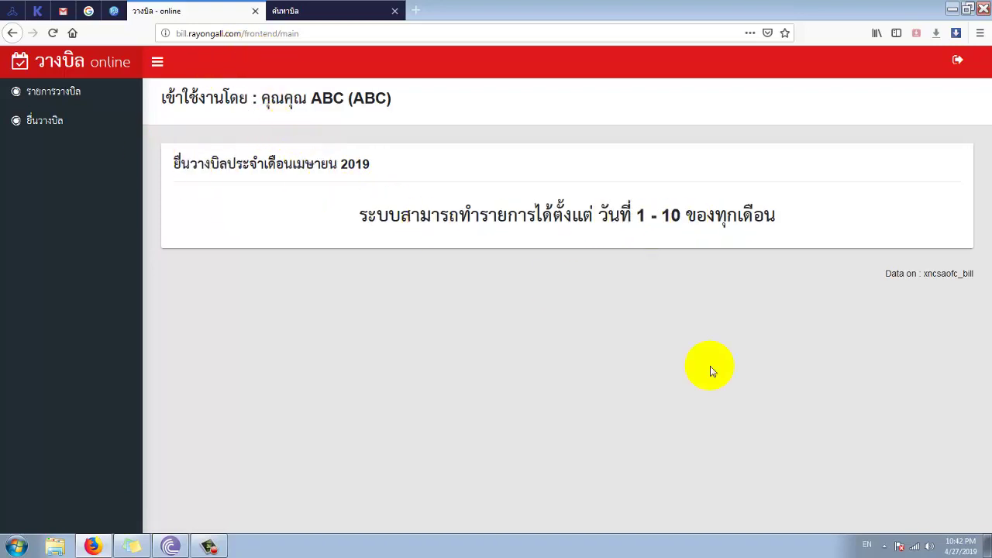
pyautogui.click(959, 546)
pyautogui.click(597, 331)
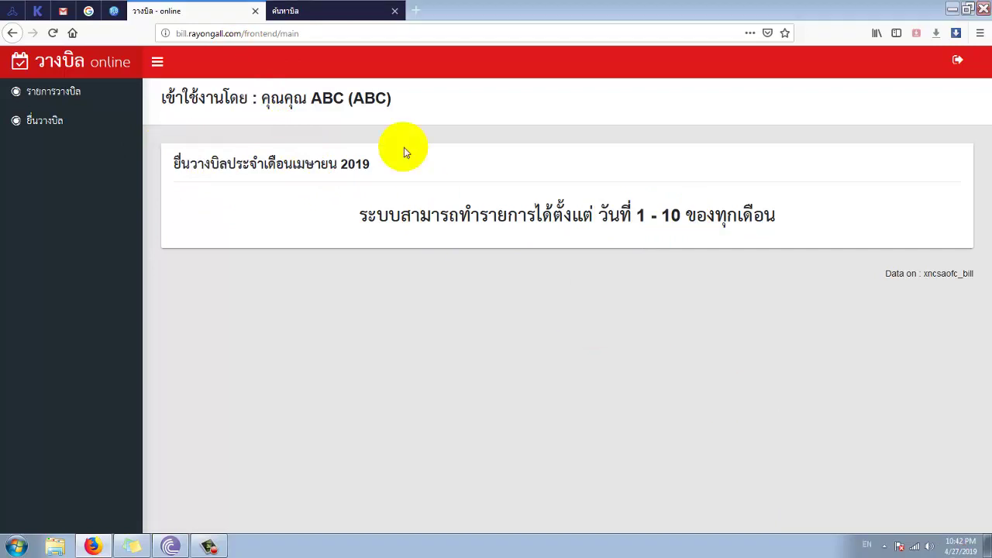
# - Set the admin submission deadline day to 28, save it, and reload the vendor's submission page
pyautogui.click(325, 13)
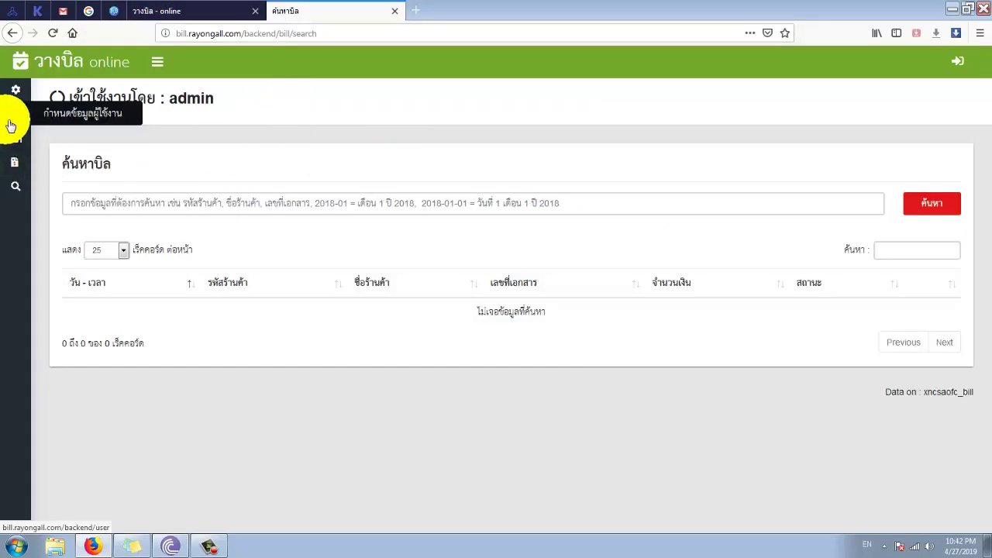
pyautogui.click(15, 89)
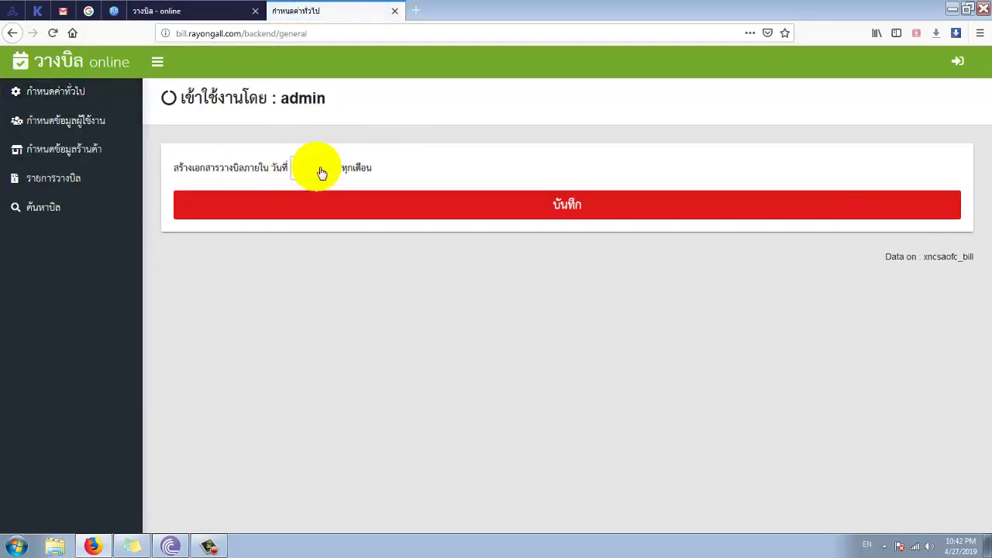
pyautogui.click(322, 172)
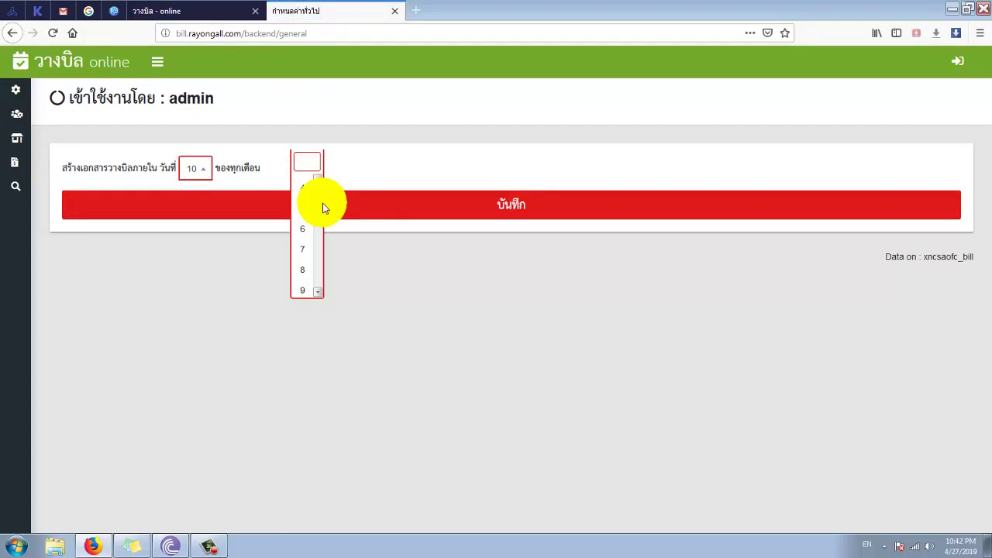
pyautogui.scroll(-2, 325, 225)
pyautogui.scroll(-1, 320, 269)
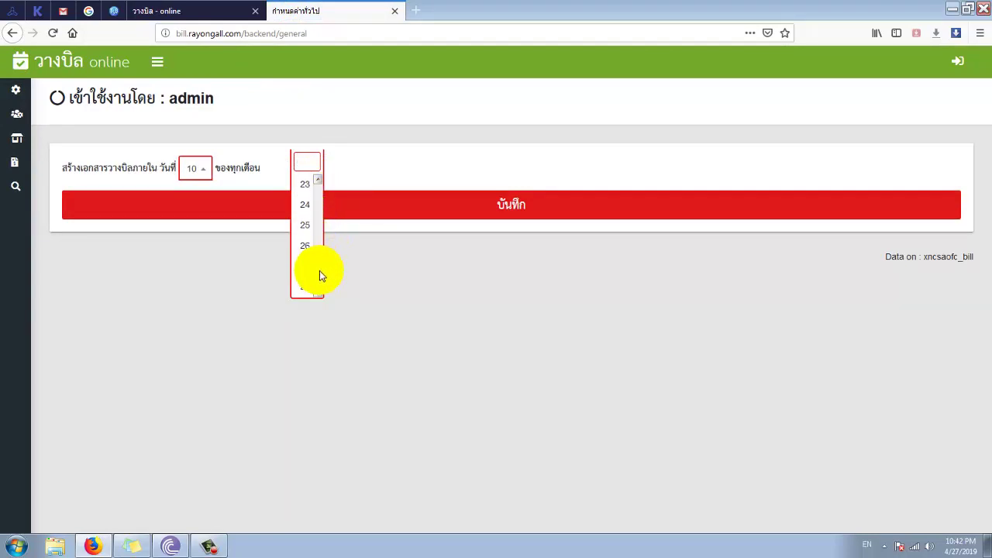
pyautogui.click(296, 287)
pyautogui.click(260, 212)
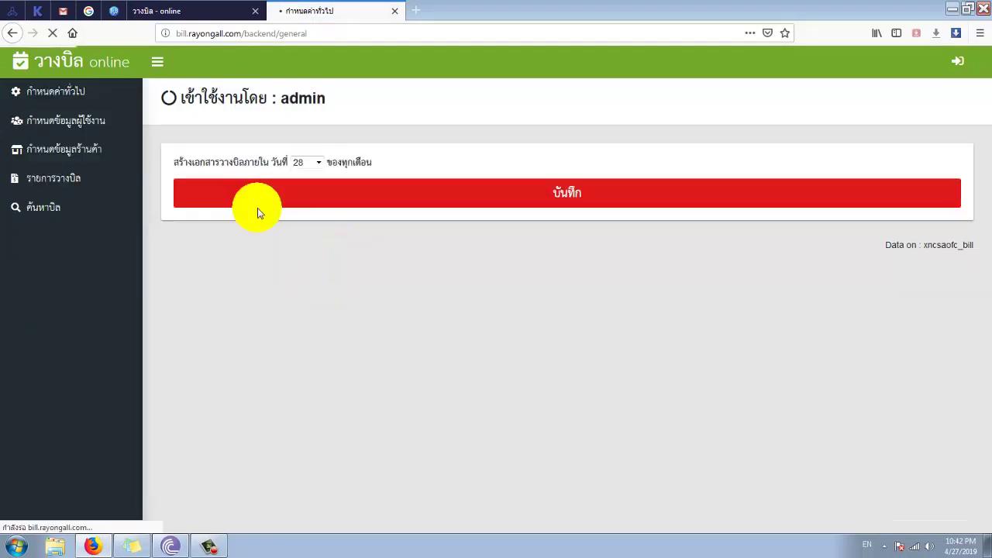
pyautogui.click(187, 18)
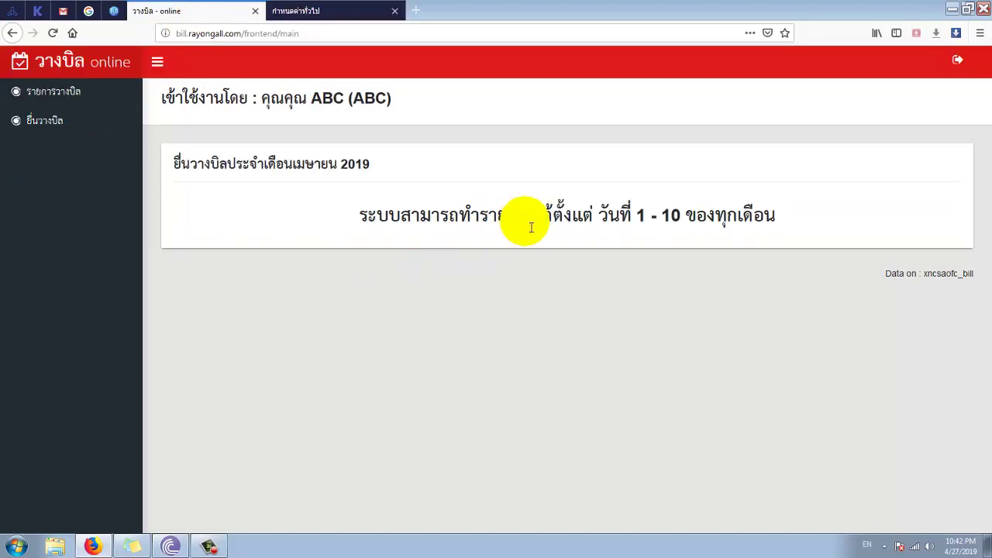
pyautogui.moveTo(526, 221); pyautogui.dragTo(715, 226)
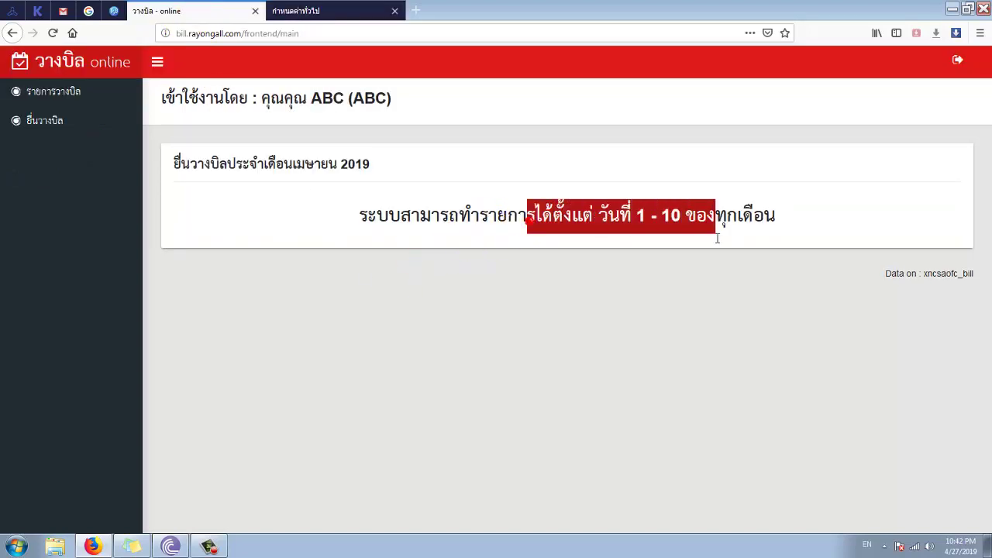
pyautogui.click(52, 34)
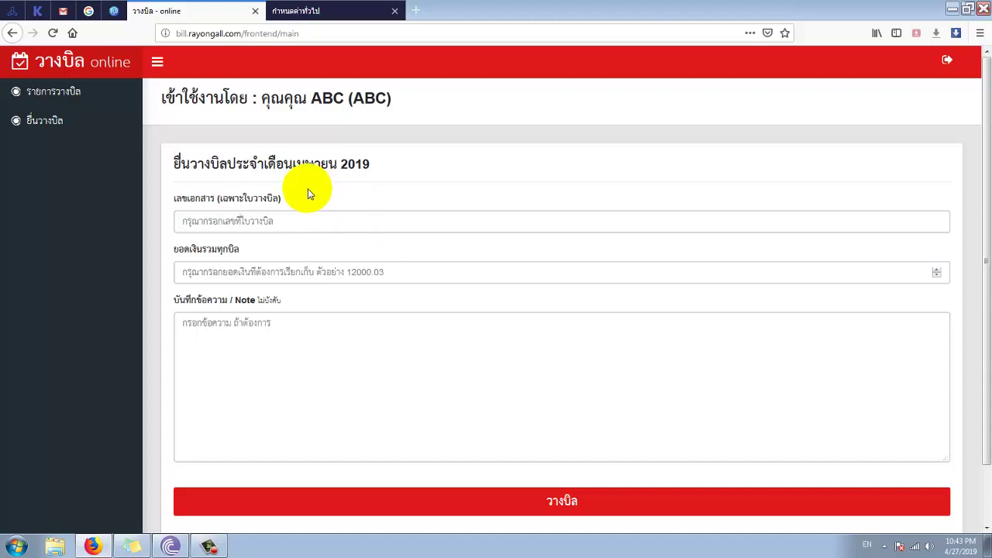
# - Enter the bill's document number in the April 2019 submission form
pyautogui.click(302, 226)
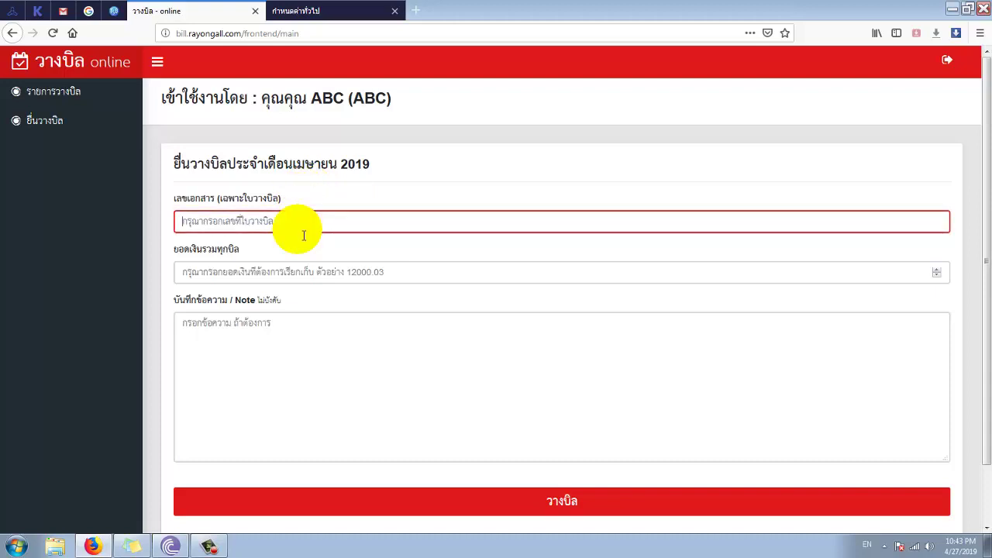
pyautogui.scroll(-2, 122, 305)
pyautogui.scroll(2, 126, 314)
pyautogui.click(196, 230)
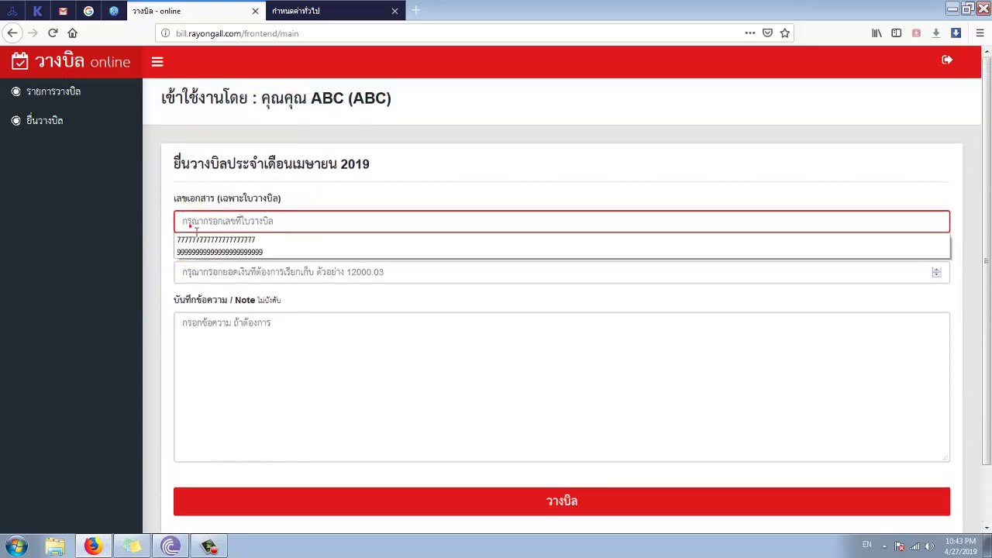
pyautogui.click(196, 230)
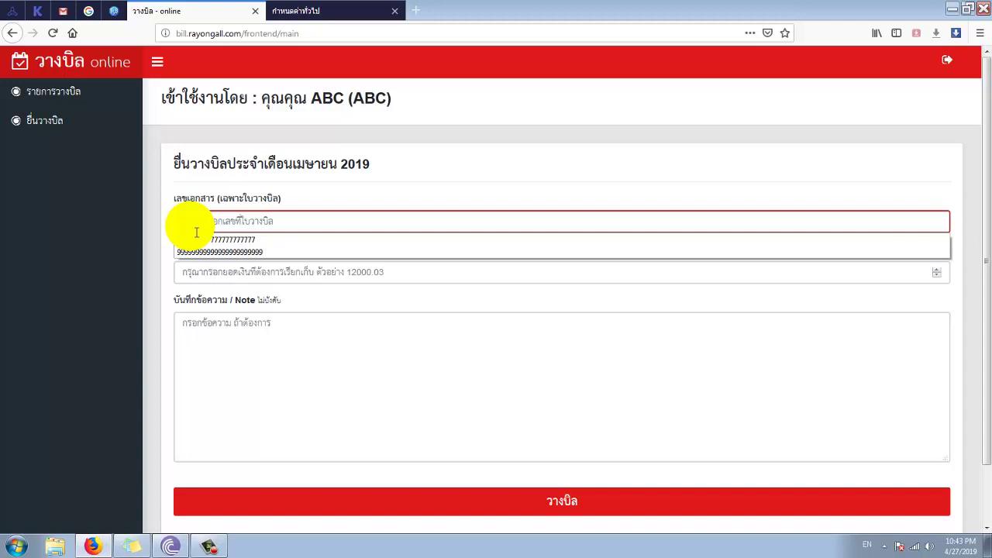
pyautogui.write('55555555555555555')
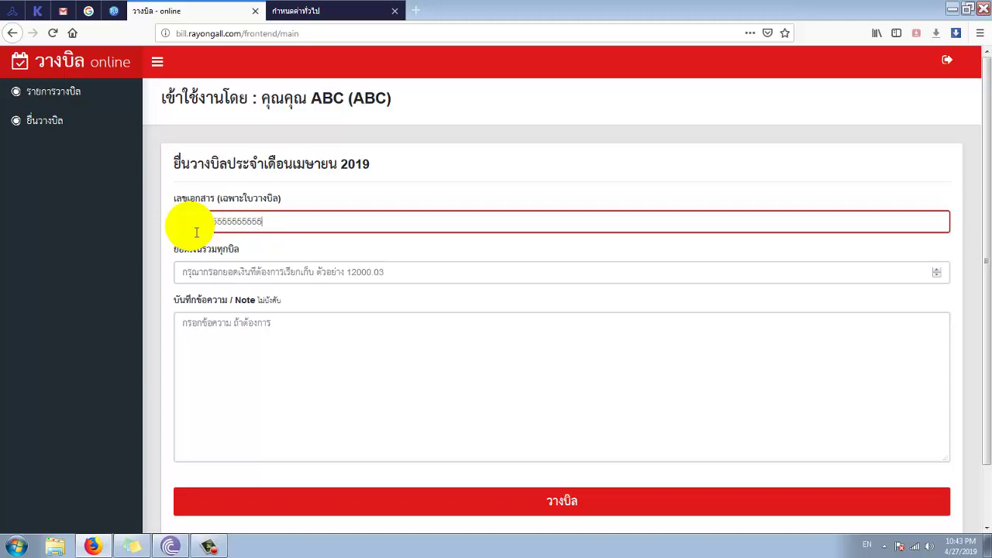
pyautogui.press('BackSpace')
pyautogui.press('BackSpace')
pyautogui.press('BackSpace')
# - Enter the total amount 15850.30 and check the amount written in words
pyautogui.click(195, 272)
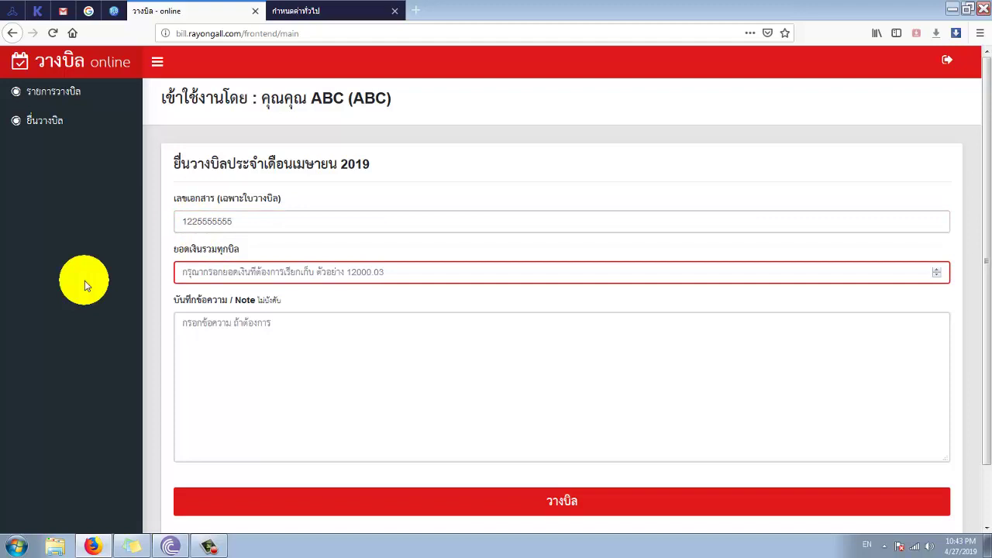
pyautogui.write('15850')
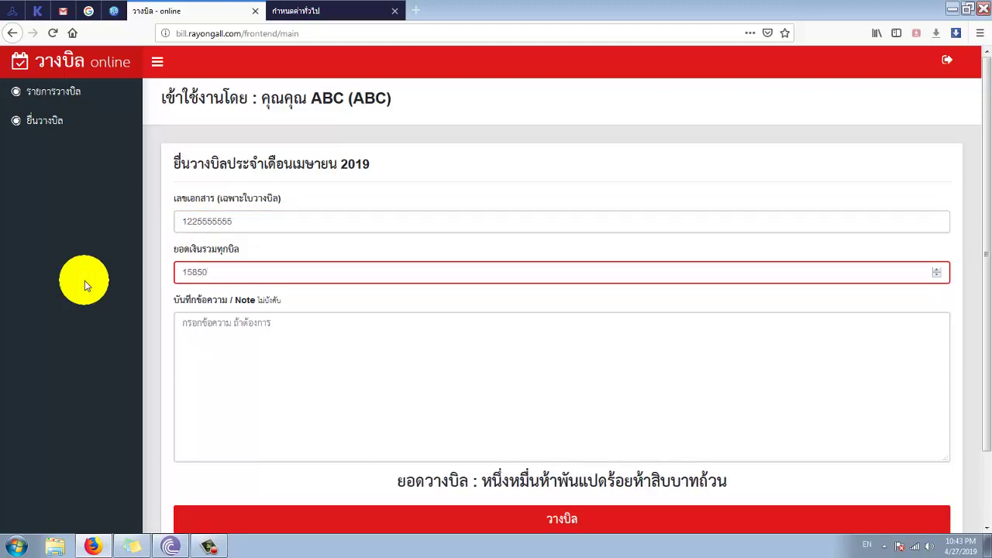
pyautogui.write('.30')
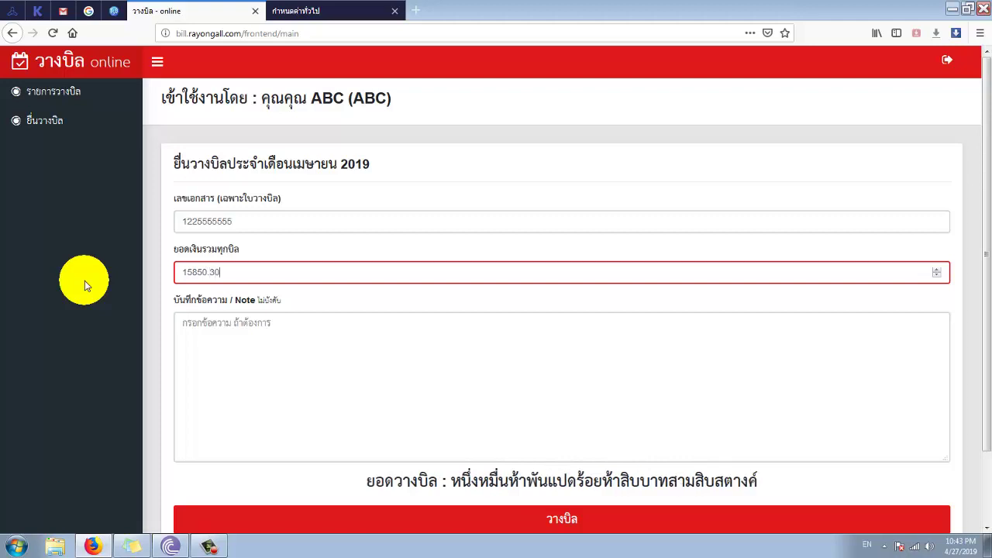
pyautogui.click(116, 315)
pyautogui.click(189, 282)
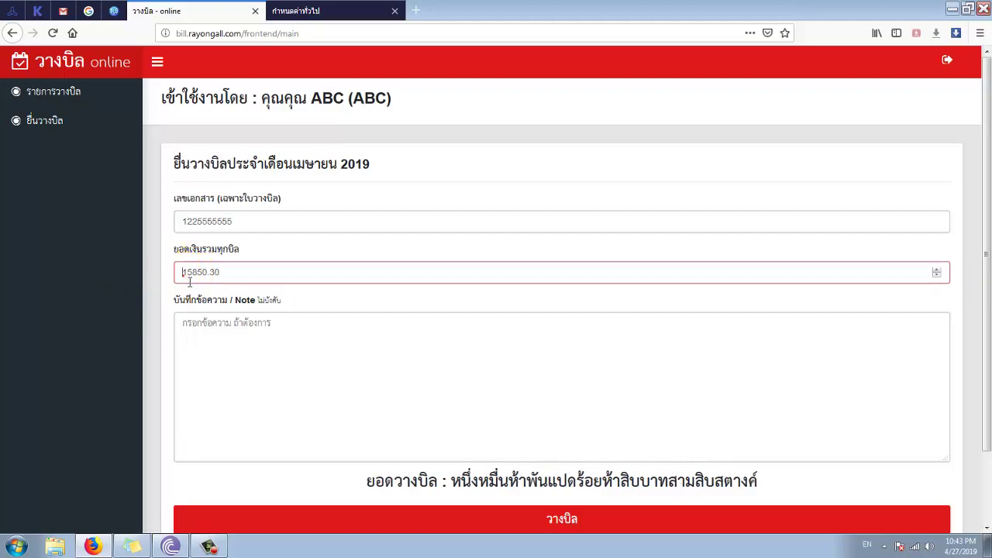
pyautogui.doubleClick(189, 282)
pyautogui.moveTo(465, 488); pyautogui.dragTo(658, 488)
pyautogui.click(540, 488)
pyautogui.moveTo(764, 481); pyautogui.dragTo(697, 481)
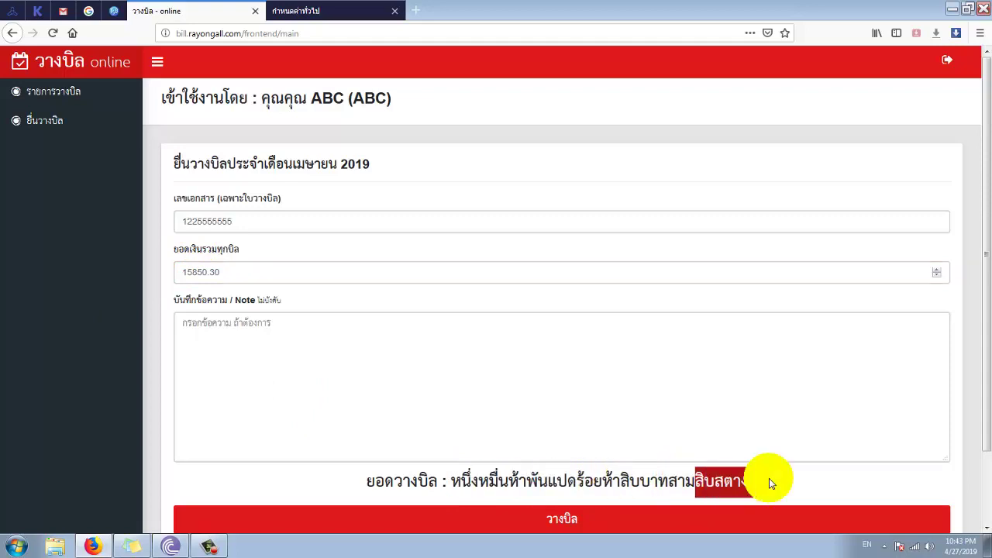
pyautogui.click(472, 376)
# - Add the Thai note บิลค่าทำเว็บไซต์ and submit the bill
pyautogui.click(344, 368)
pyautogui.scroll(-2, 302, 345)
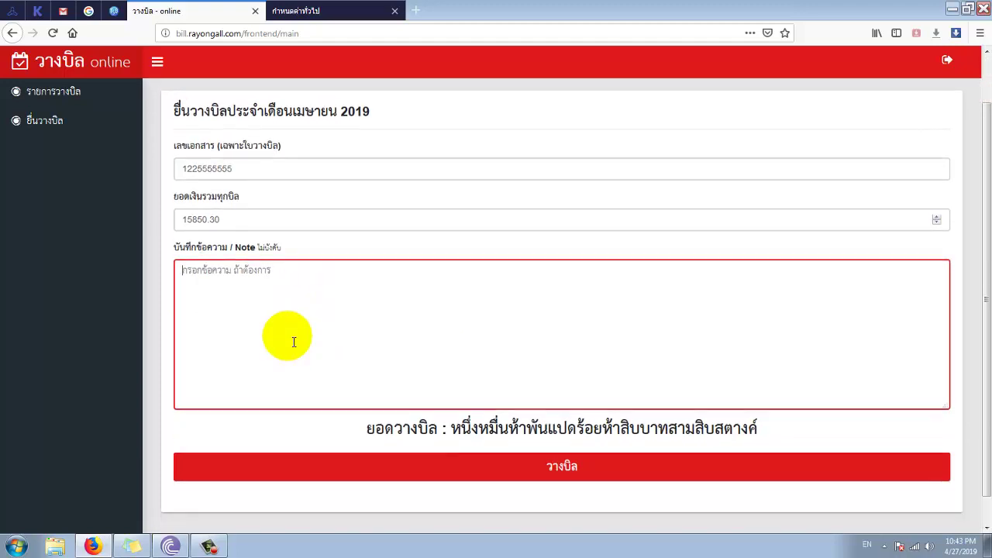
pyautogui.scroll(2, 248, 310)
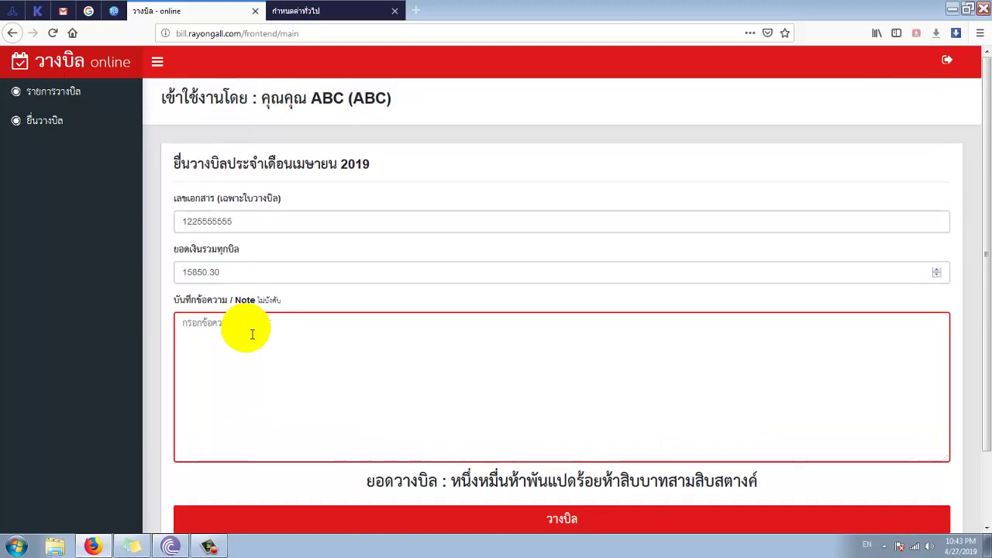
pyautogui.write('[b]')
pyautogui.press('`')
pyautogui.write('ค่าทำเว็บ')
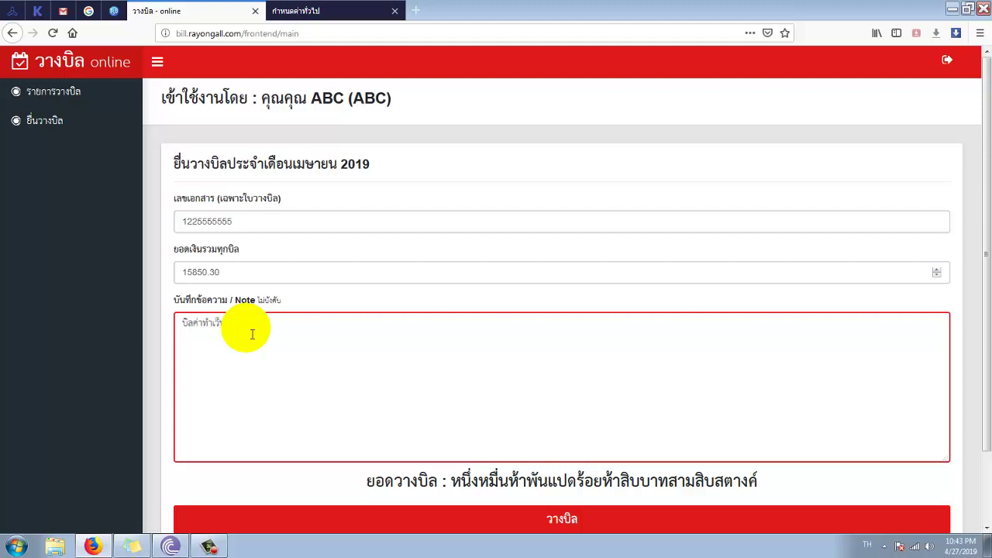
pyautogui.scroll(-2, 252, 334)
pyautogui.click(445, 442)
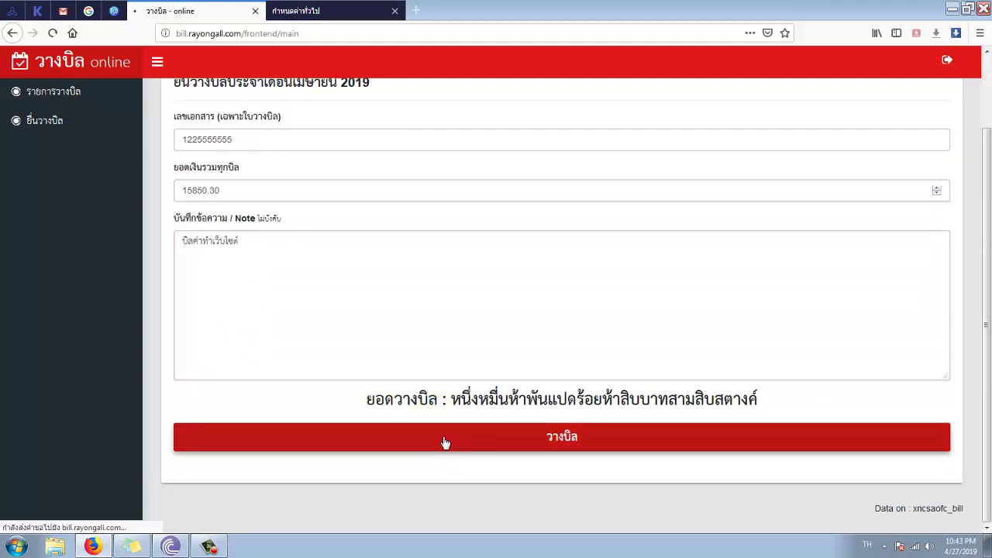
# - Look over the new bill's details with status สร้างใหม่, then switch to the admin general settings
pyautogui.scroll(-6, 77, 349)
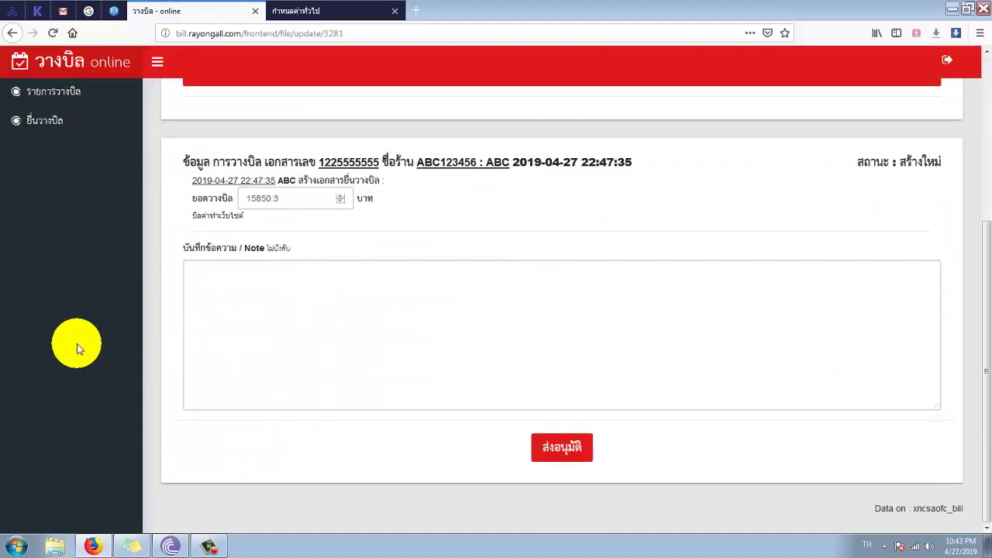
pyautogui.scroll(6, 77, 348)
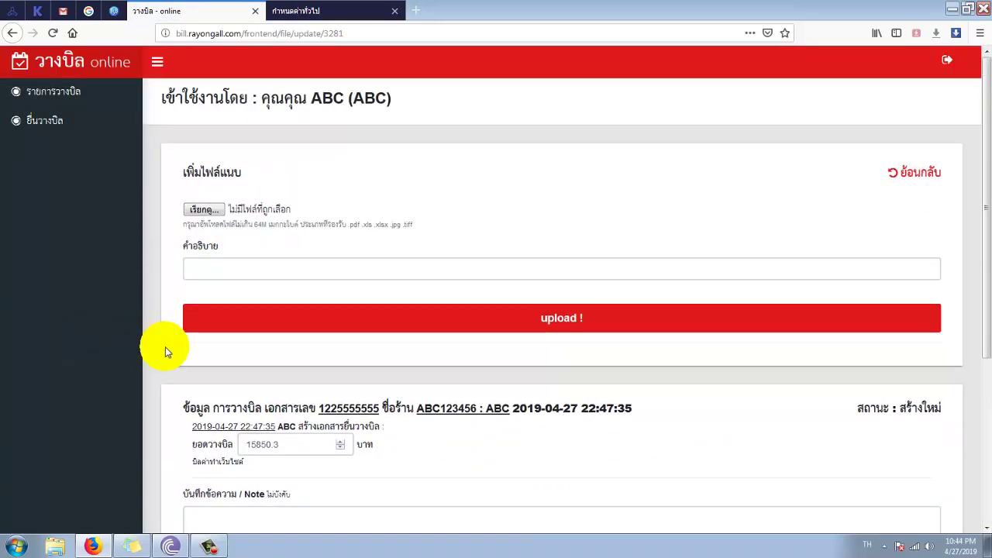
pyautogui.scroll(-5, 165, 347)
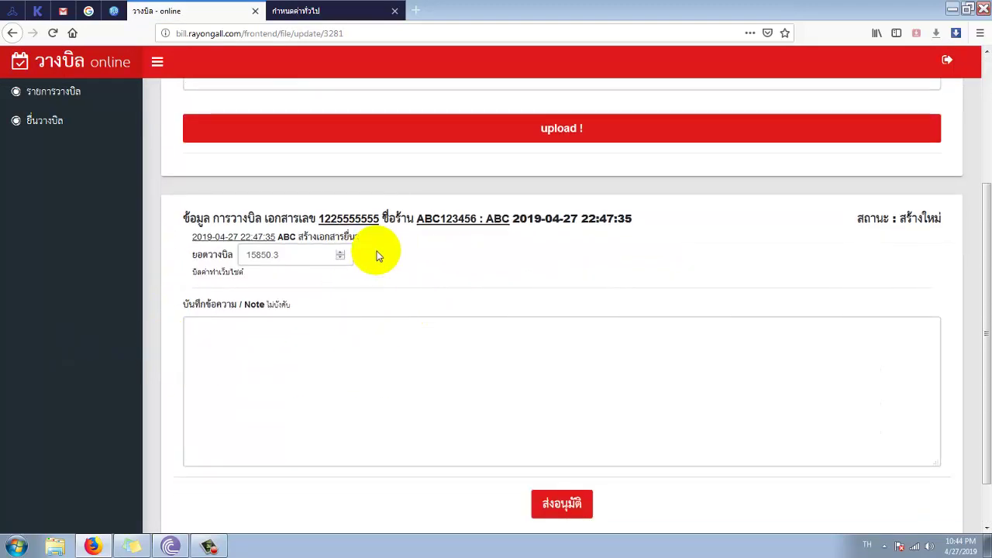
pyautogui.click(389, 222)
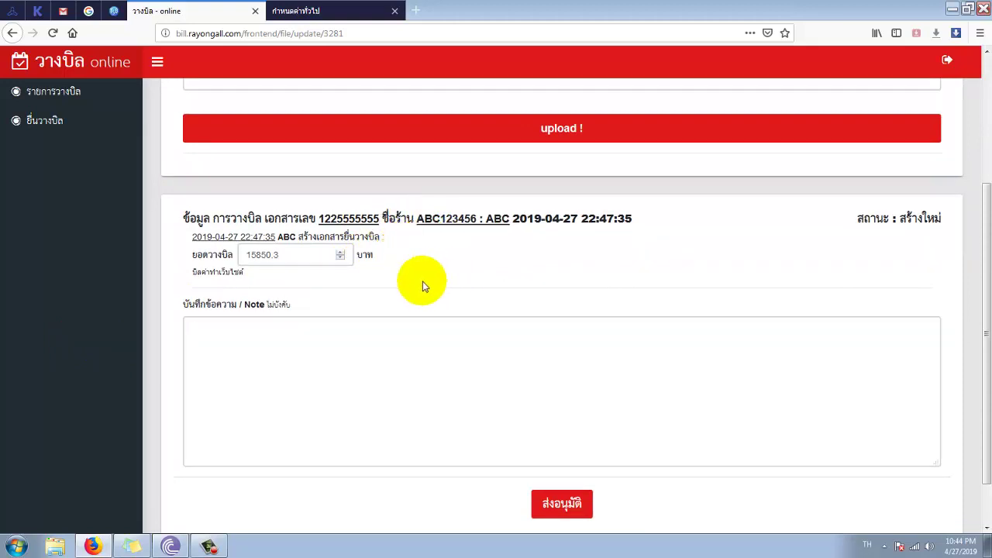
pyautogui.click(301, 11)
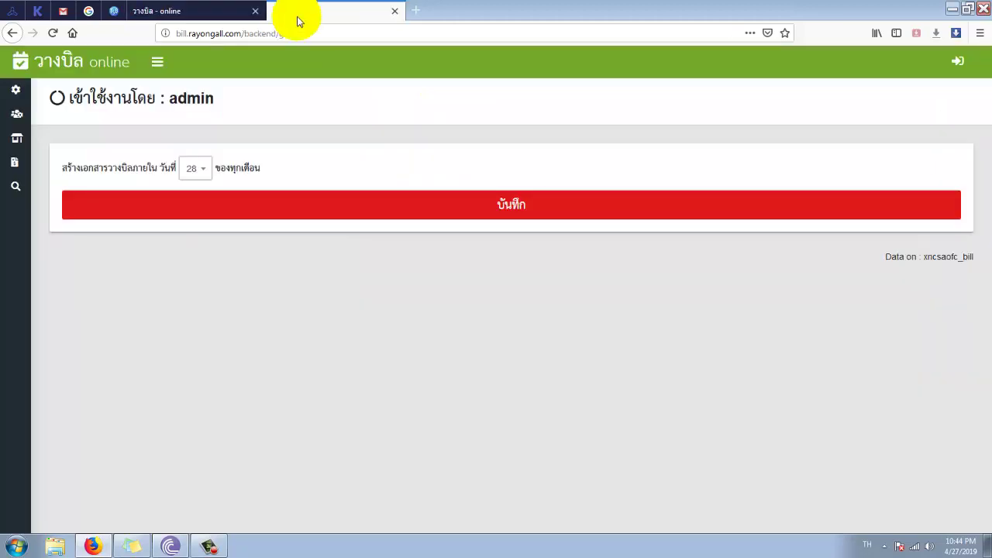
# - Review the NEW 15,850.30 bill in the admin April 2019 list, then return to the vendor's attachment page
pyautogui.click(12, 165)
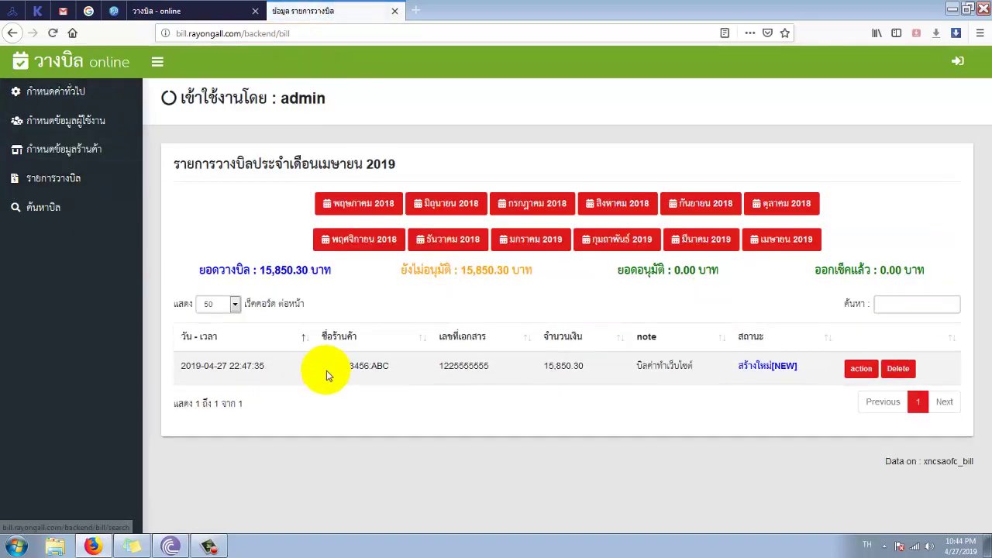
pyautogui.tripleClick(324, 365)
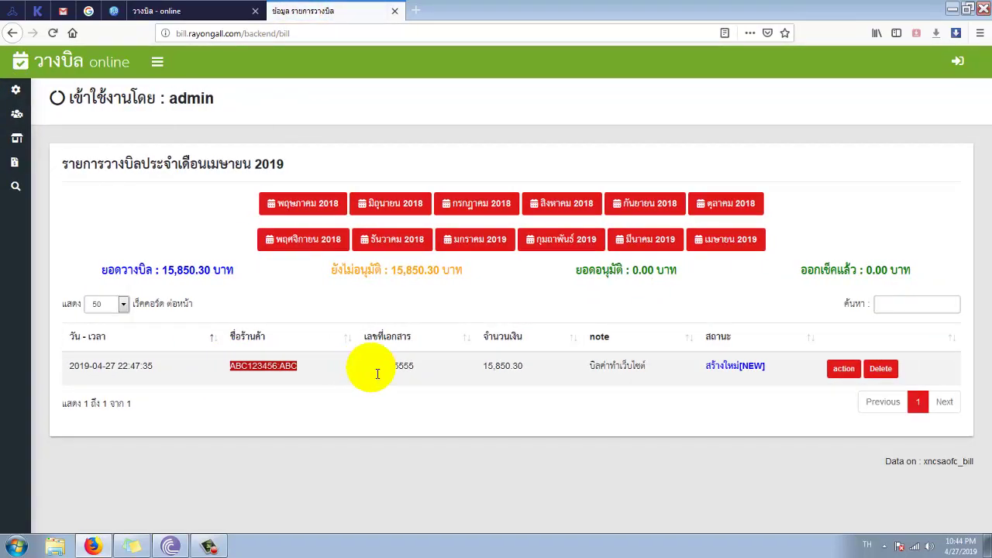
pyautogui.click(308, 375)
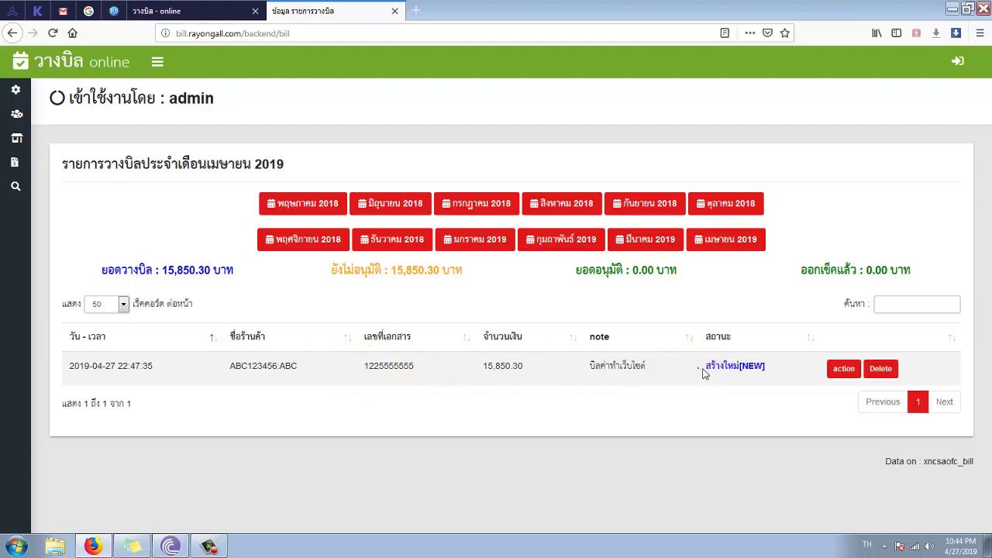
pyautogui.moveTo(704, 370); pyautogui.dragTo(770, 372)
pyautogui.click(765, 375)
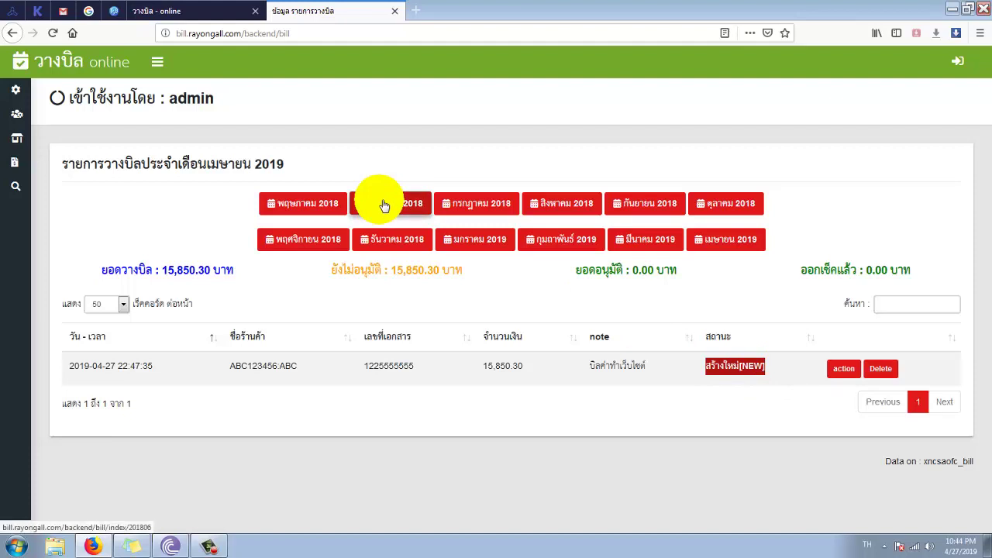
pyautogui.moveTo(161, 270); pyautogui.dragTo(217, 320)
pyautogui.click(145, 433)
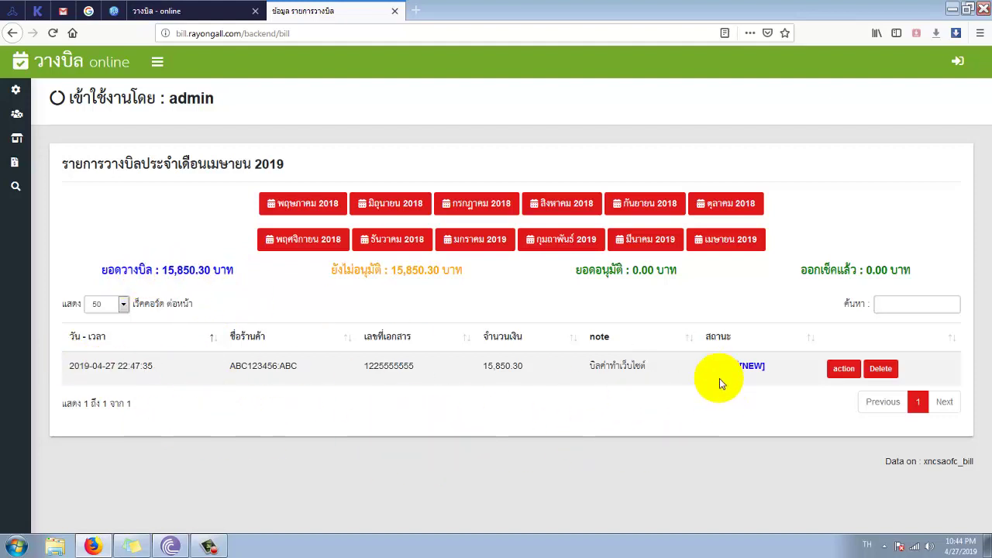
pyautogui.click(221, 17)
pyautogui.scroll(3, 457, 310)
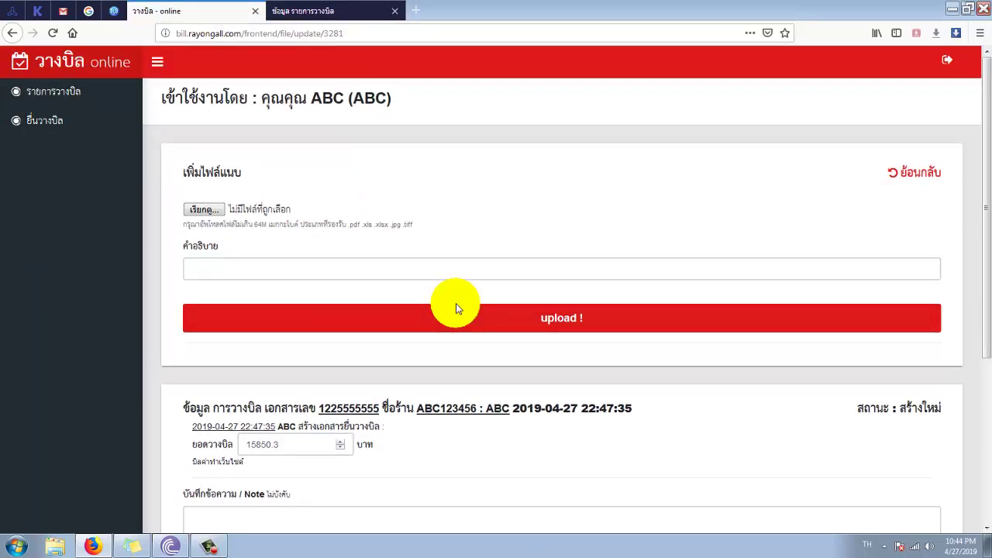
# - Upload Desert.jpg from Pictures > Sample Pictures with the description รูปบิล, then go back to admin
pyautogui.click(202, 209)
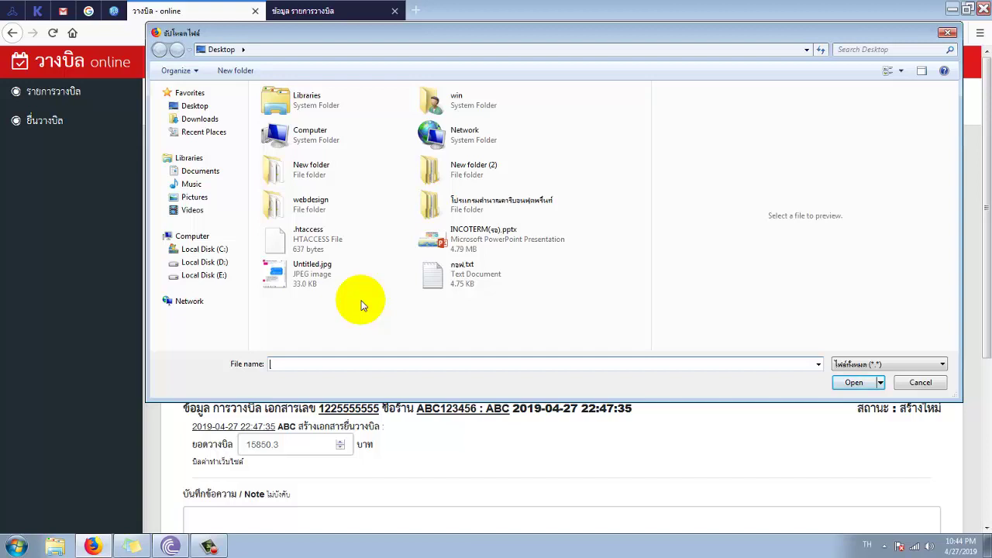
pyautogui.click(194, 196)
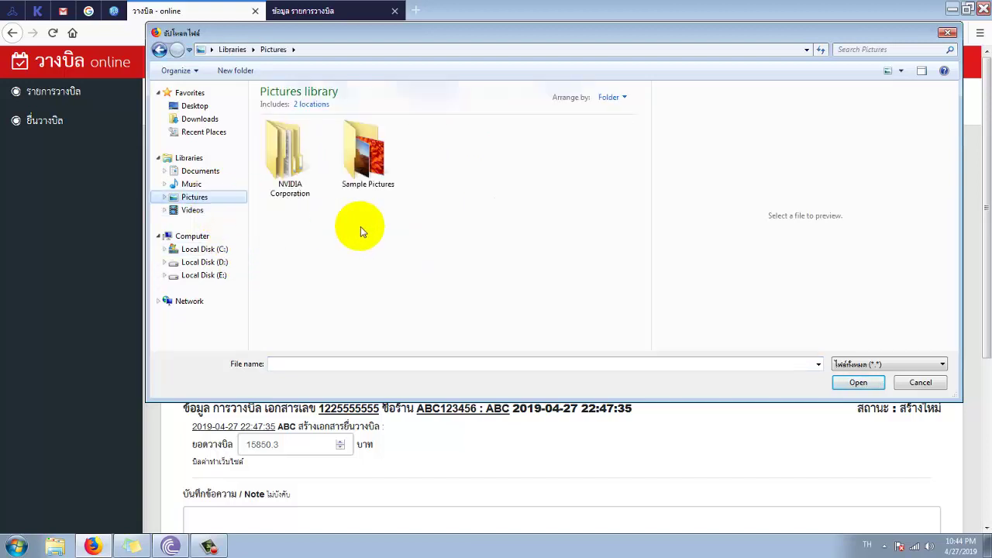
pyautogui.doubleClick(376, 156)
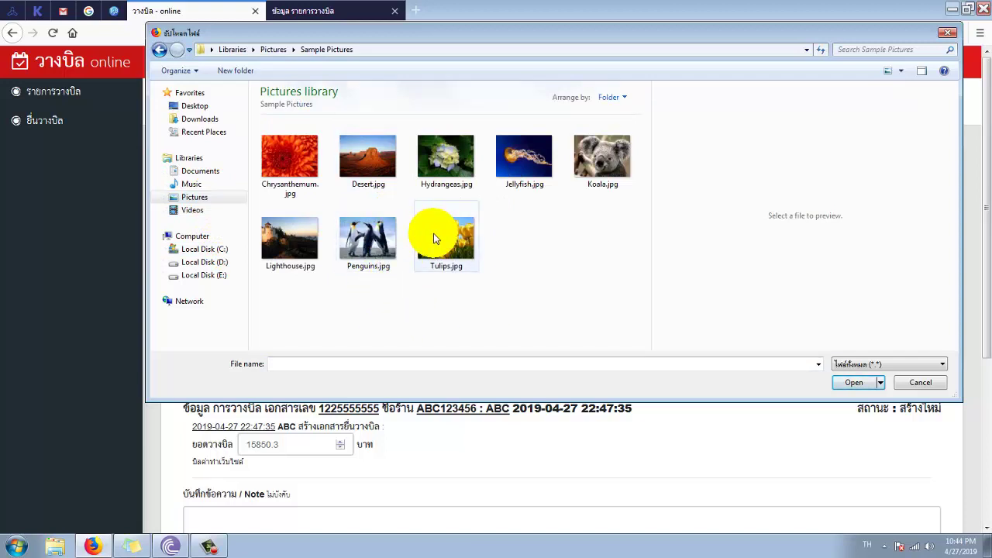
pyautogui.doubleClick(344, 156)
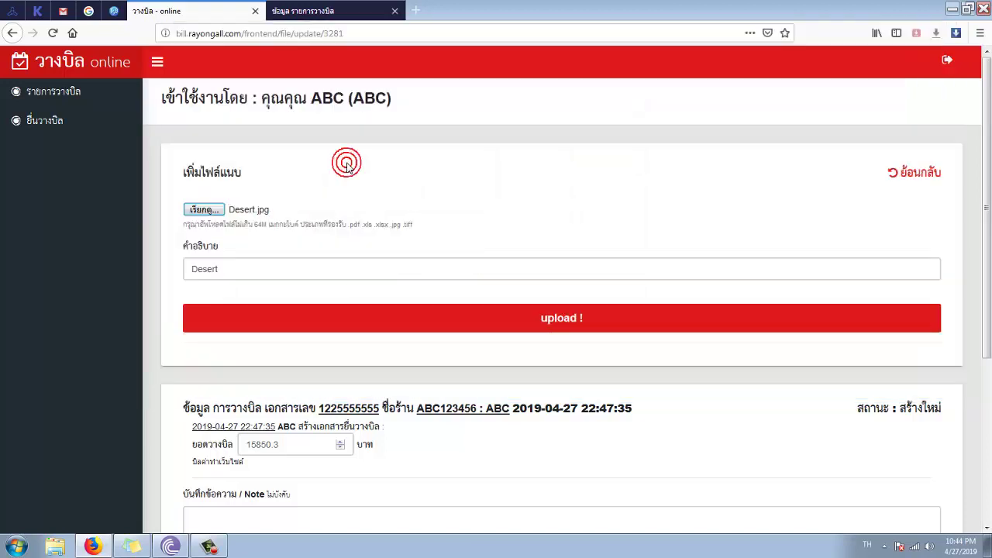
pyautogui.click(264, 276)
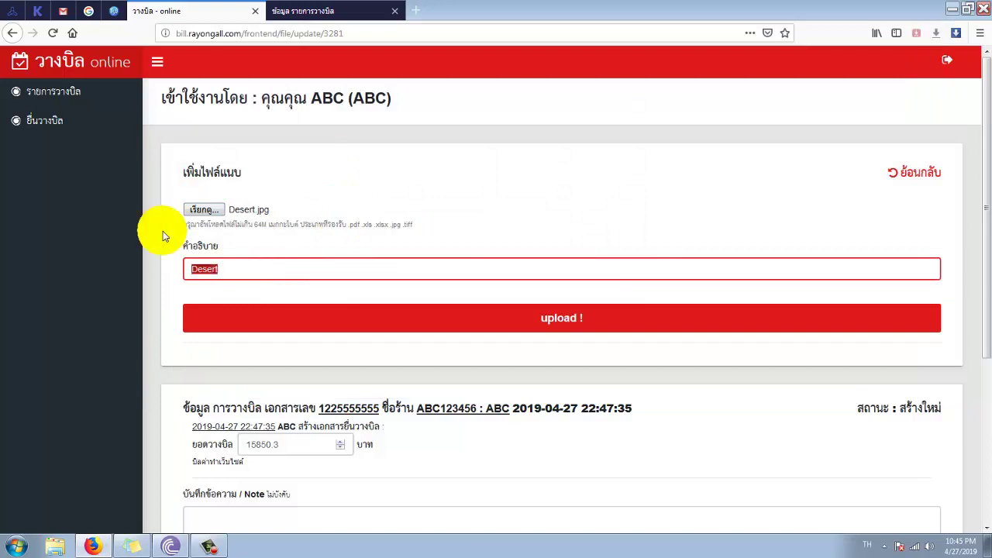
pyautogui.write('ร')
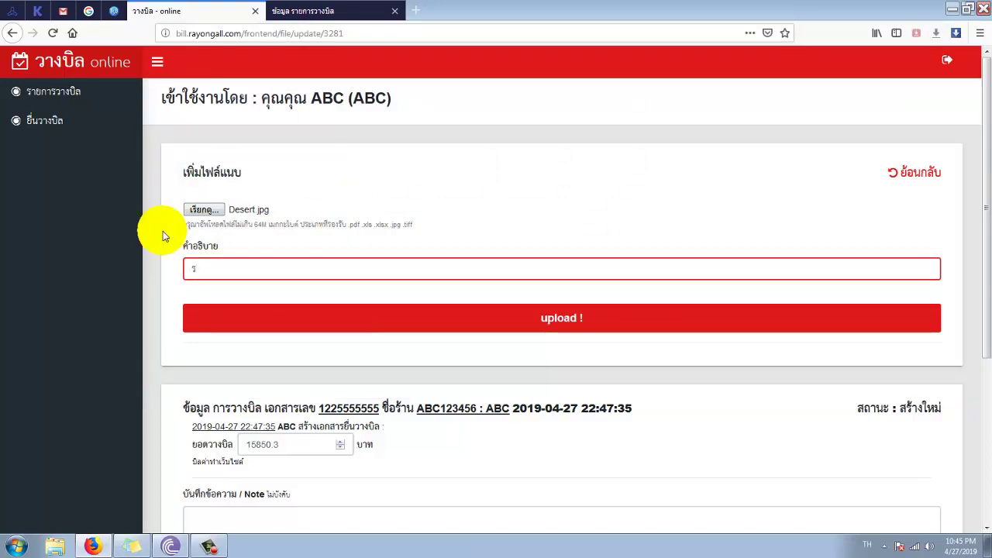
pyautogui.write('ูปบิล')
pyautogui.click(353, 326)
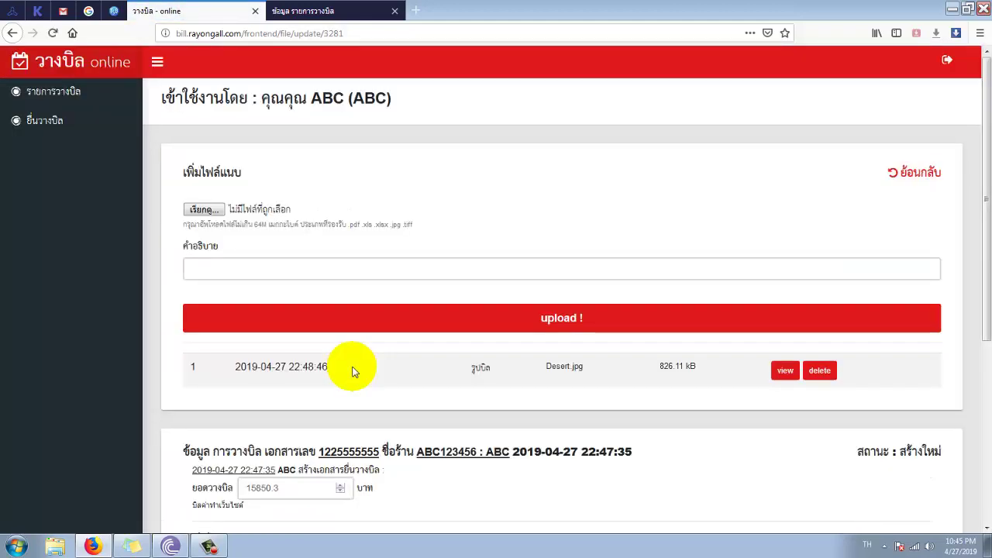
pyautogui.scroll(-3, 352, 371)
pyautogui.click(324, 14)
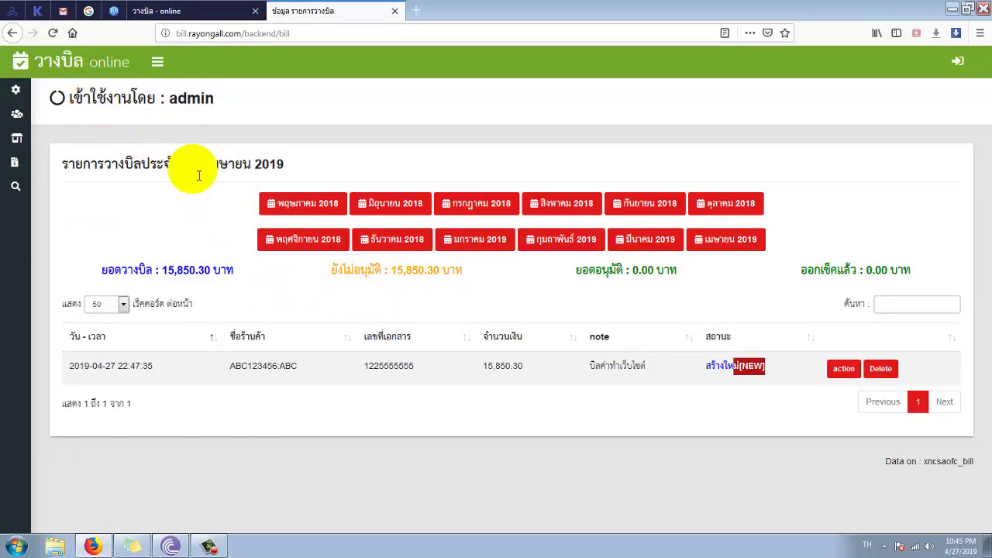
# - In the refreshed admin list, open the bill and preview its รูปบิล Desert.jpg attachment, then return to vendor
pyautogui.click(54, 37)
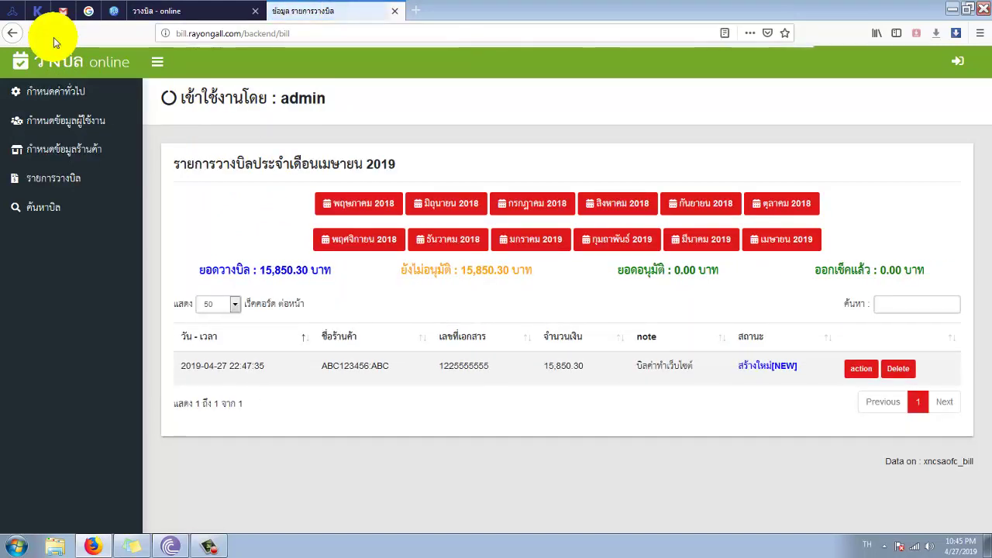
pyautogui.click(853, 369)
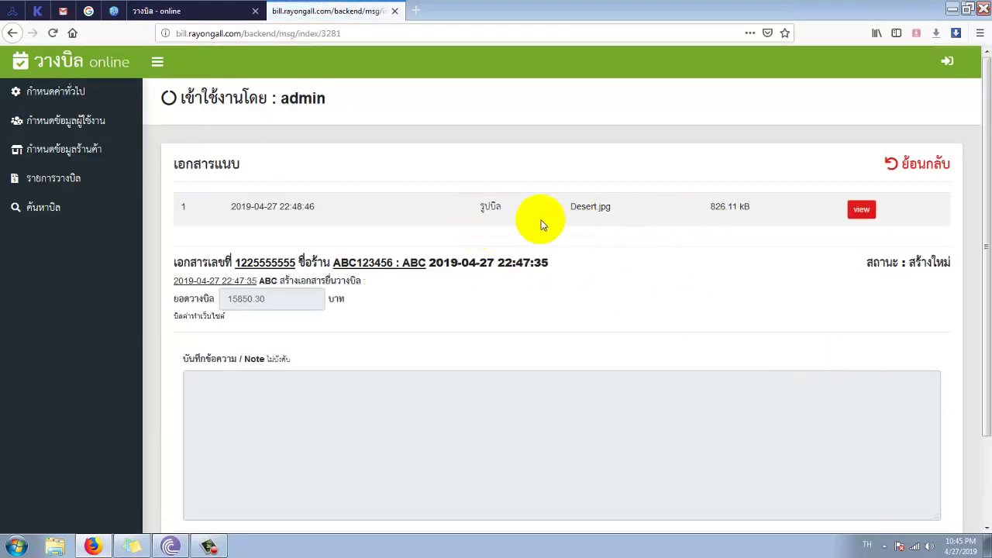
pyautogui.doubleClick(420, 206)
pyautogui.moveTo(138, 206); pyautogui.dragTo(224, 209)
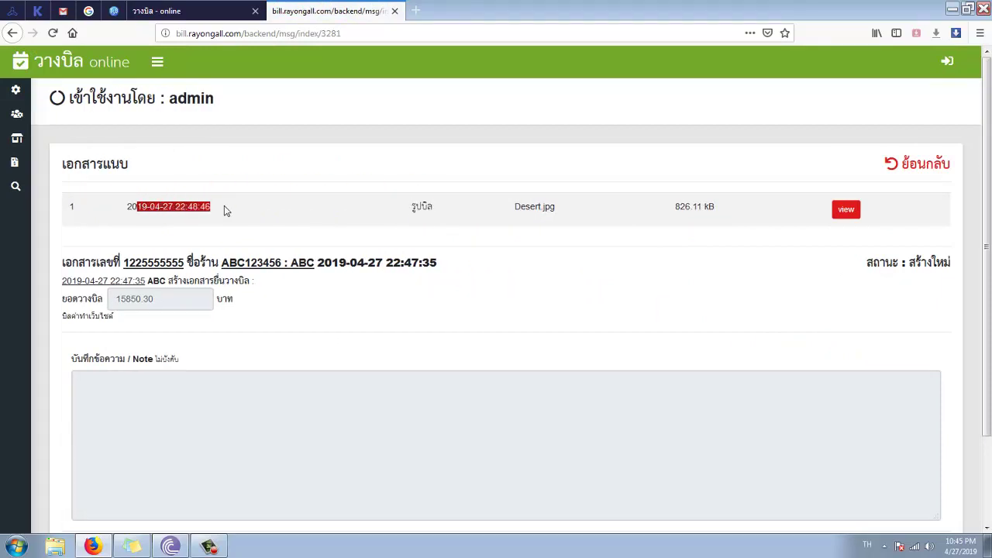
pyautogui.click(840, 210)
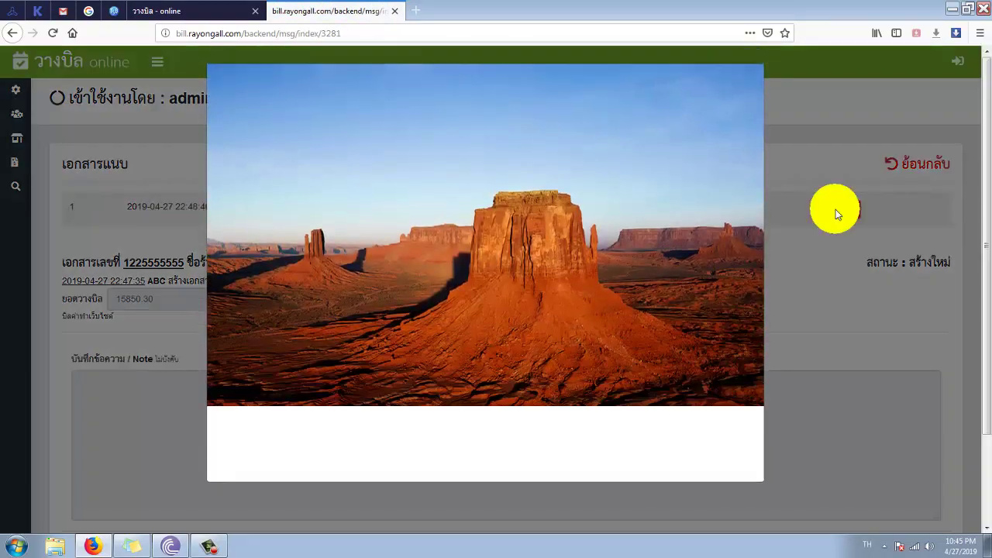
pyautogui.click(797, 304)
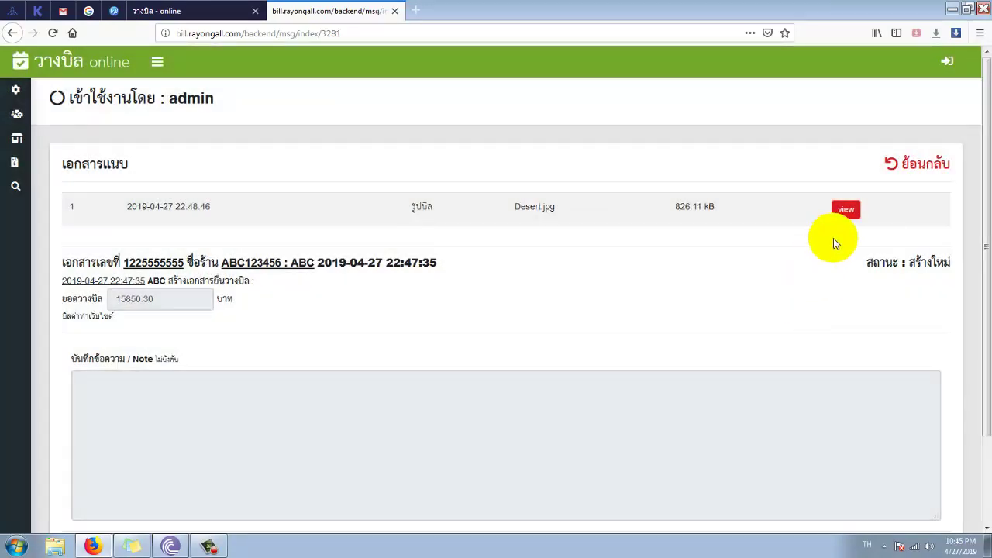
pyautogui.click(844, 209)
pyautogui.click(833, 317)
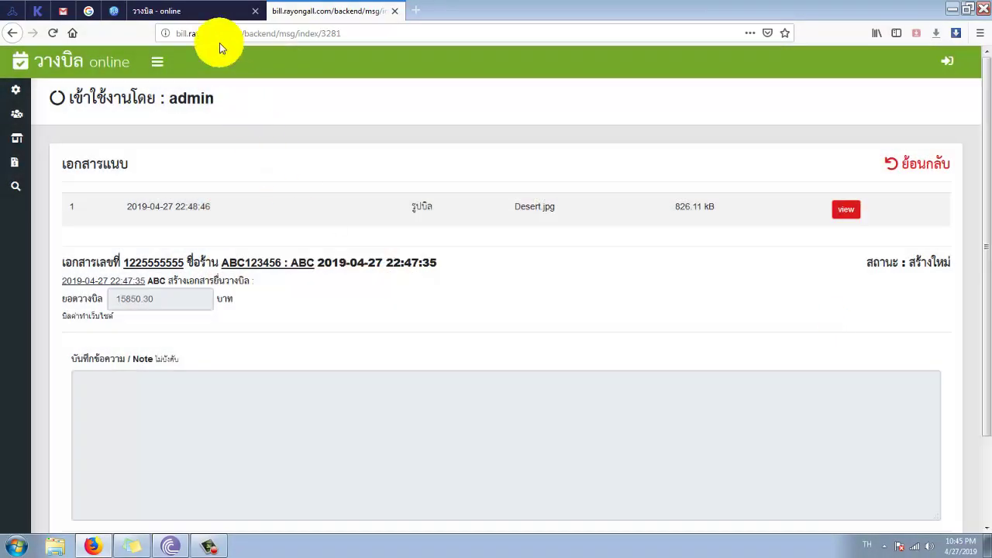
pyautogui.click(214, 12)
pyautogui.scroll(3, 344, 248)
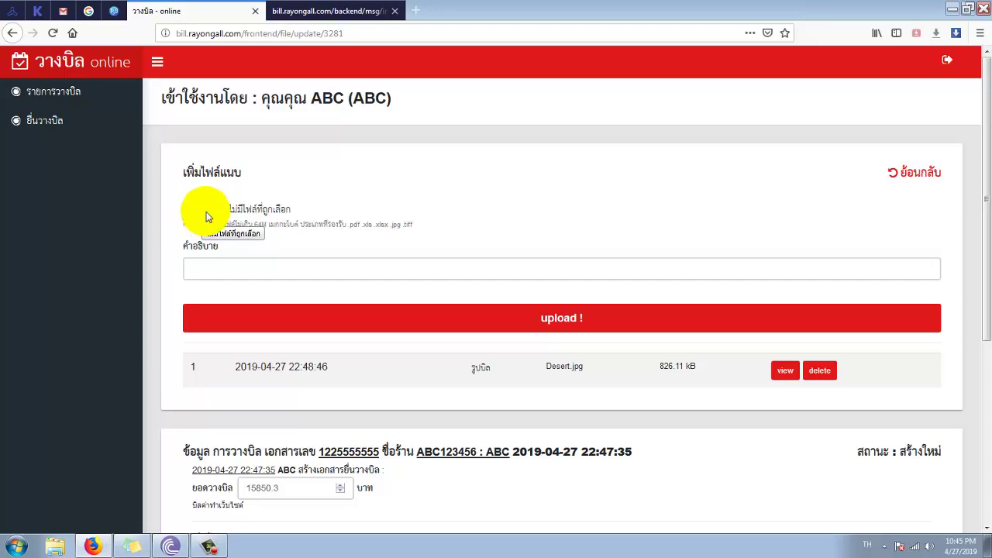
# - Upload Project_156.pdf with its description replaced by 'PDF บิล'
pyautogui.click(206, 216)
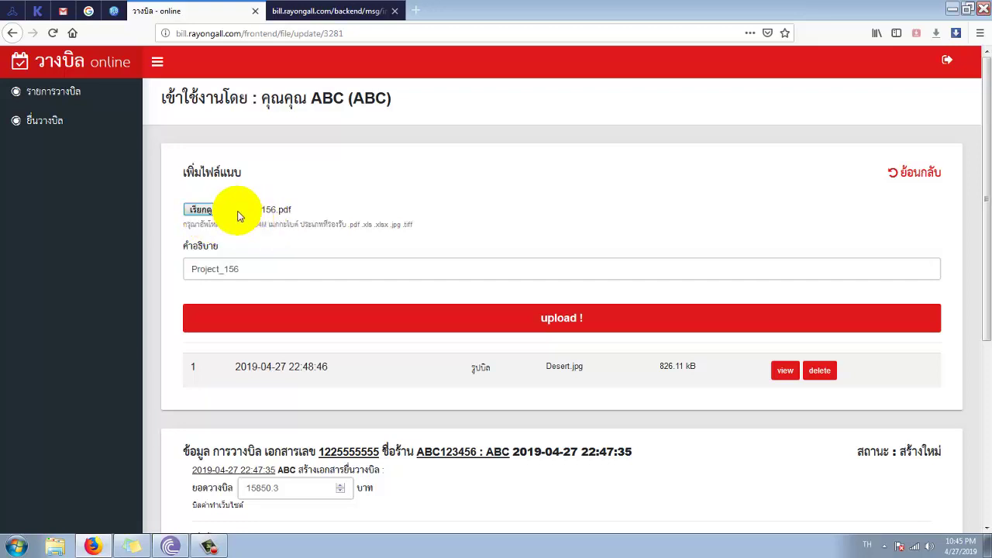
pyautogui.click(239, 217)
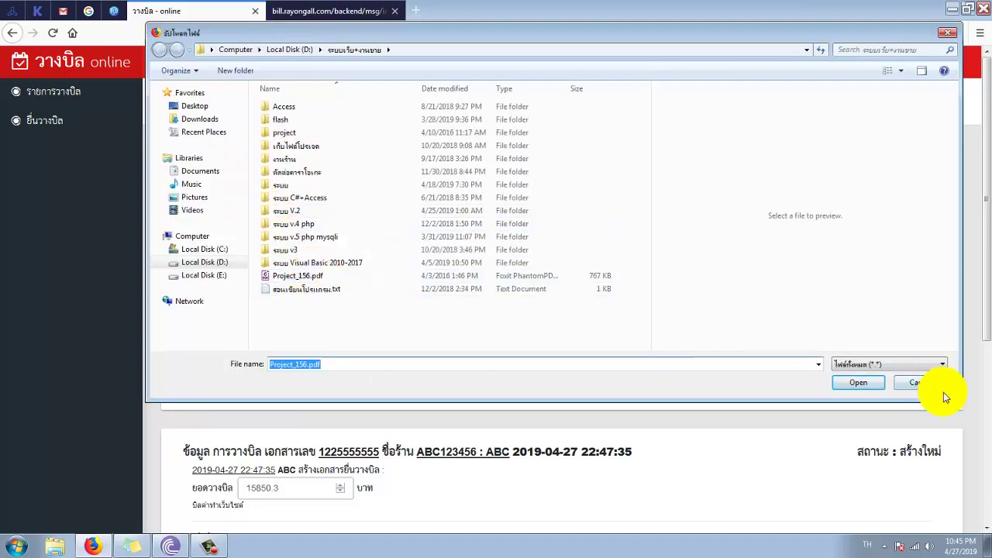
pyautogui.click(930, 384)
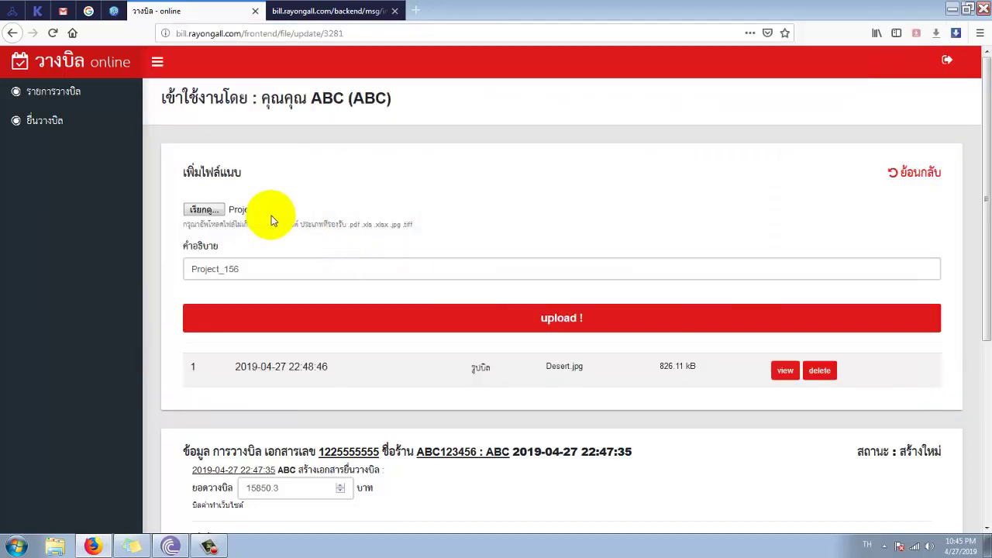
pyautogui.click(268, 268)
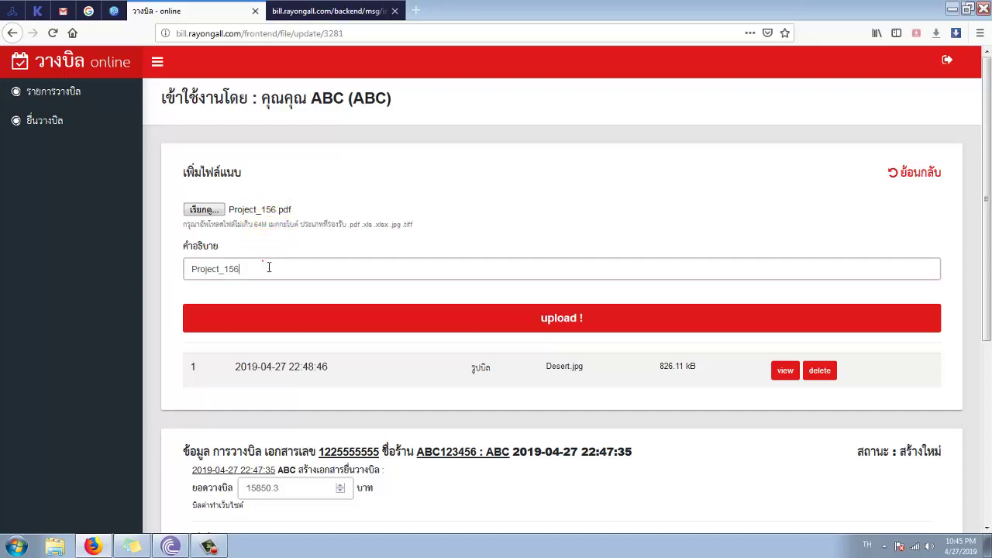
pyautogui.moveTo(268, 268); pyautogui.dragTo(166, 273)
pyautogui.write('บ')
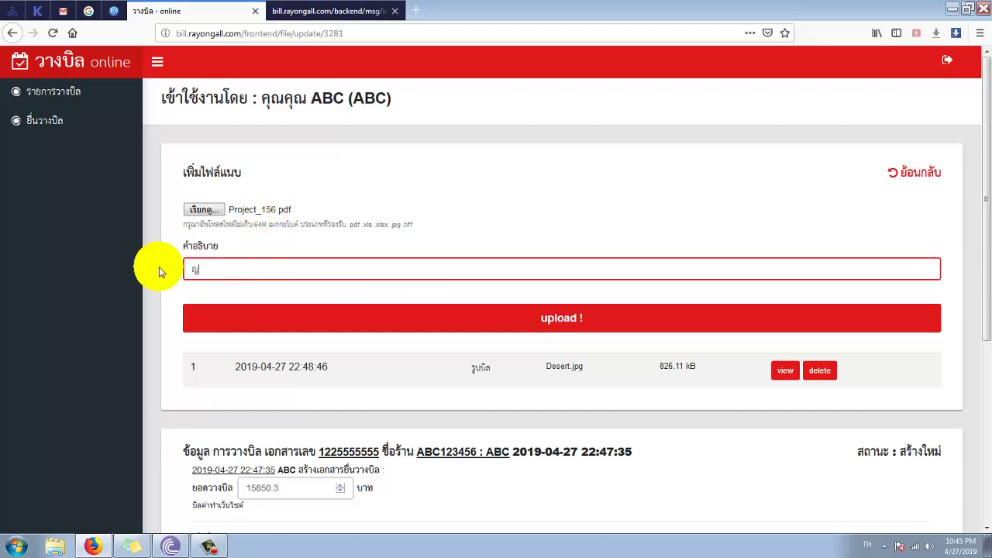
pyautogui.press('BackSpace')
pyautogui.write('PDF บิล')
pyautogui.click(363, 326)
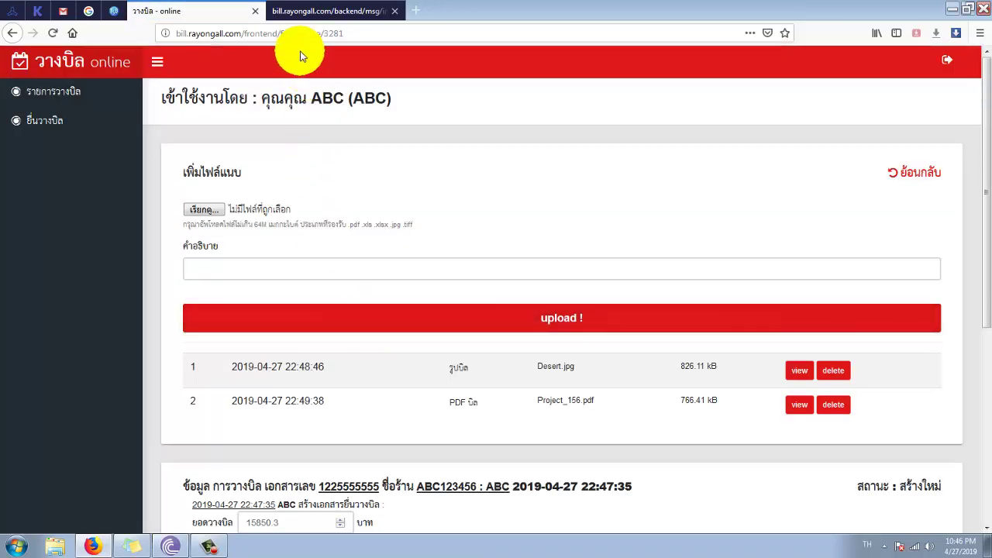
pyautogui.click(302, 17)
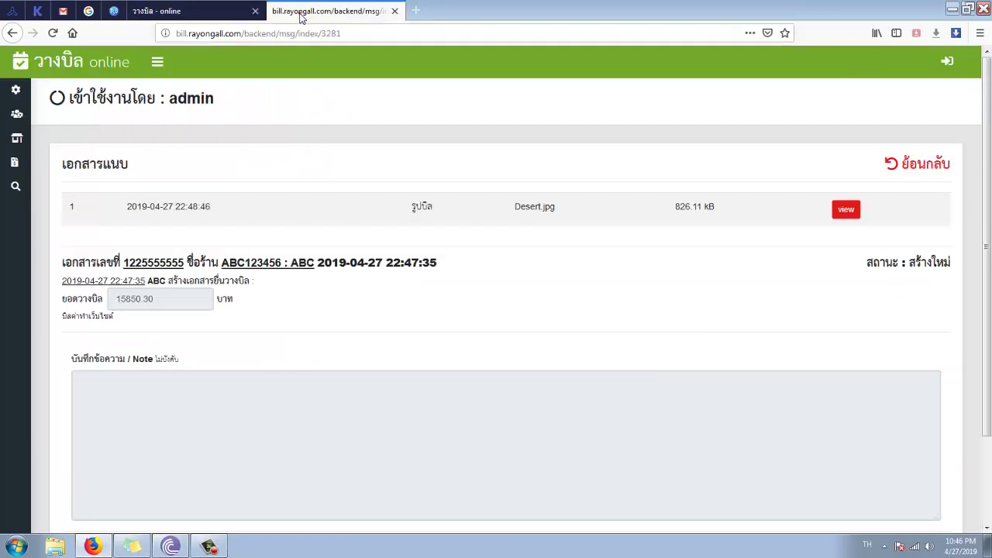
pyautogui.click(51, 34)
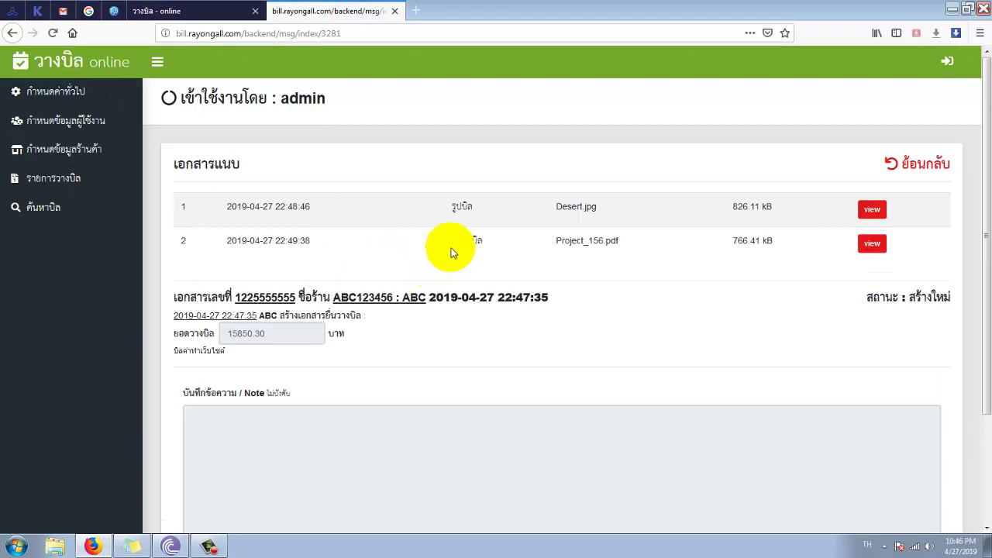
pyautogui.moveTo(454, 248); pyautogui.dragTo(518, 246)
pyautogui.doubleClick(553, 243)
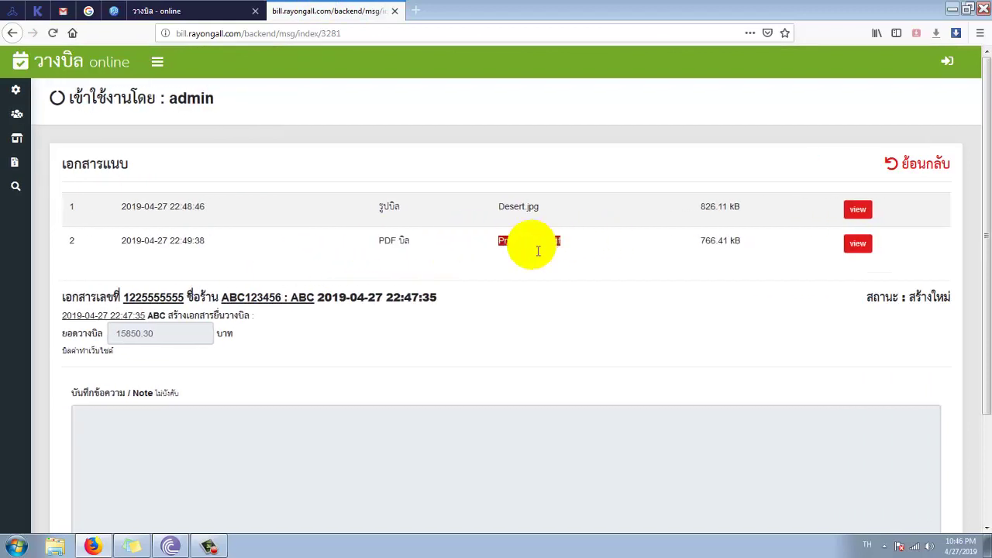
pyautogui.click(378, 242)
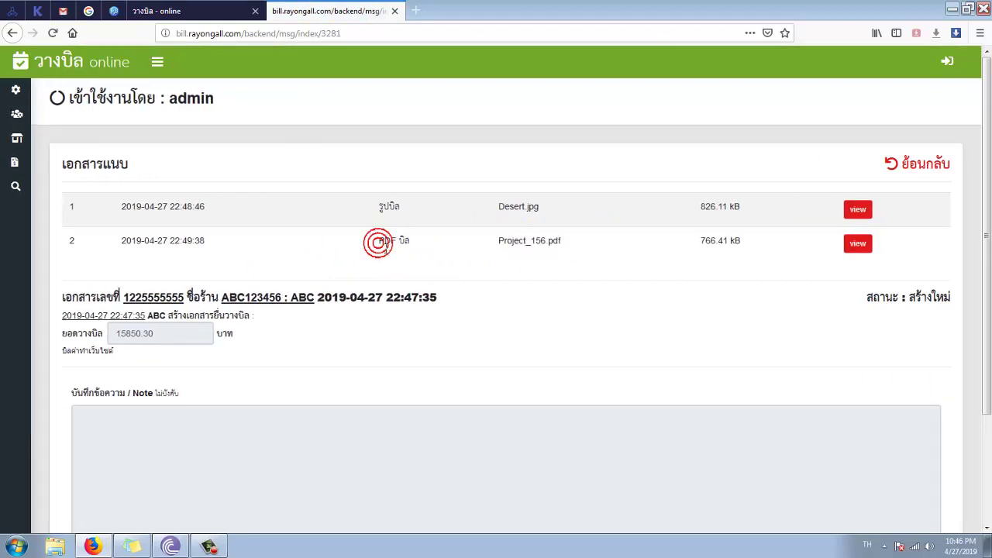
pyautogui.click(856, 245)
pyautogui.scroll(-10, 664, 250)
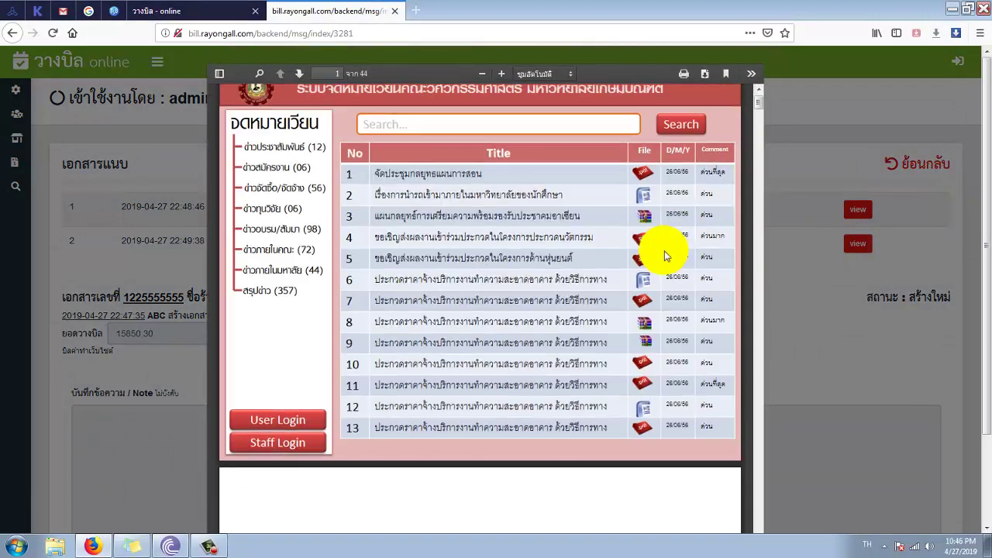
pyautogui.scroll(-10, 664, 250)
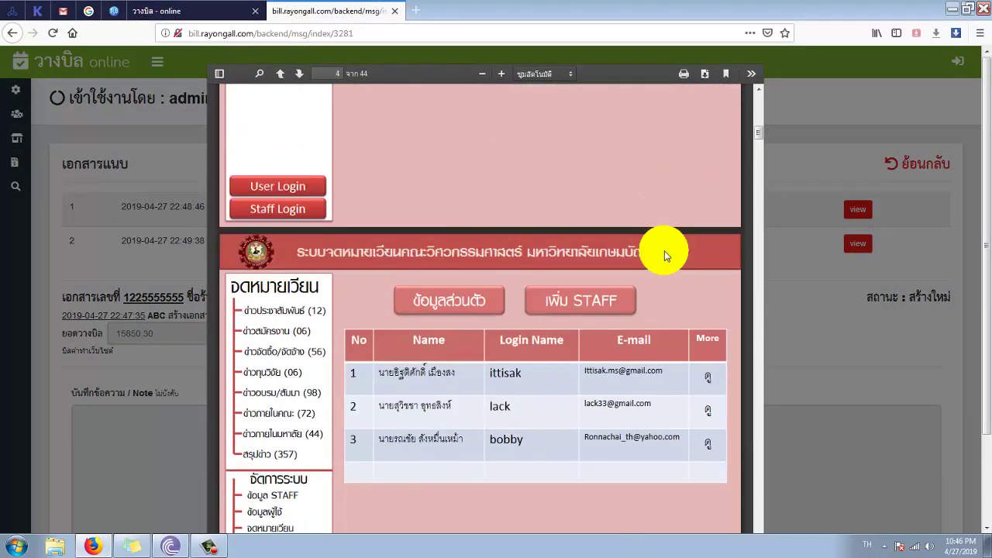
pyautogui.click(806, 307)
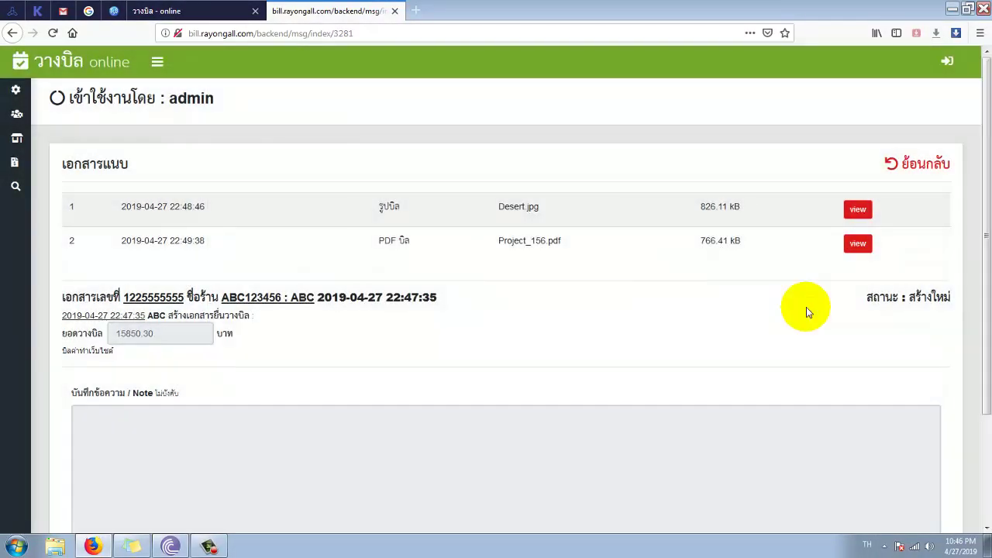
pyautogui.click(180, 11)
pyautogui.scroll(-1, 128, 258)
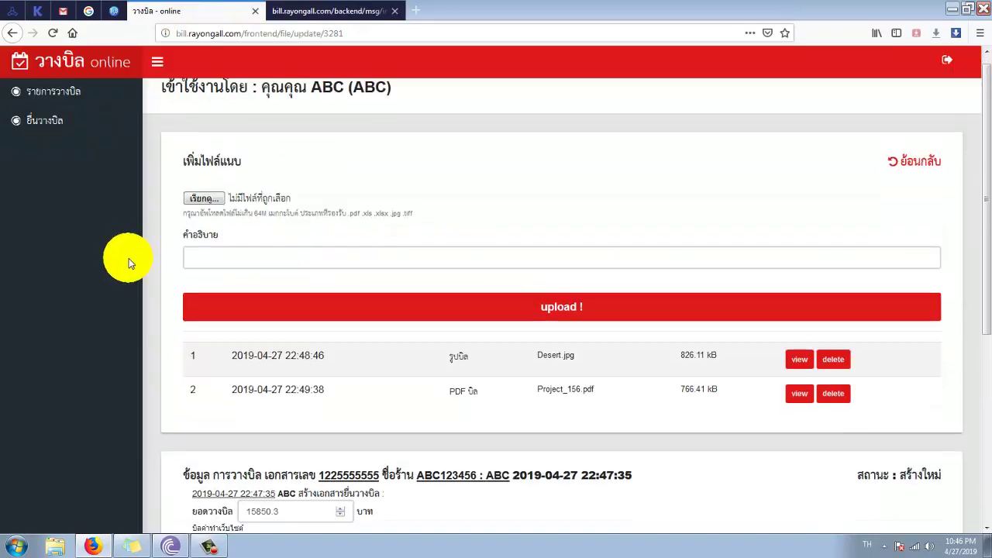
# - Write the note อนุมัติบิลให้หน่อย, send the bill for approval, then switch to the admin view
pyautogui.scroll(-4, 129, 258)
pyautogui.click(289, 313)
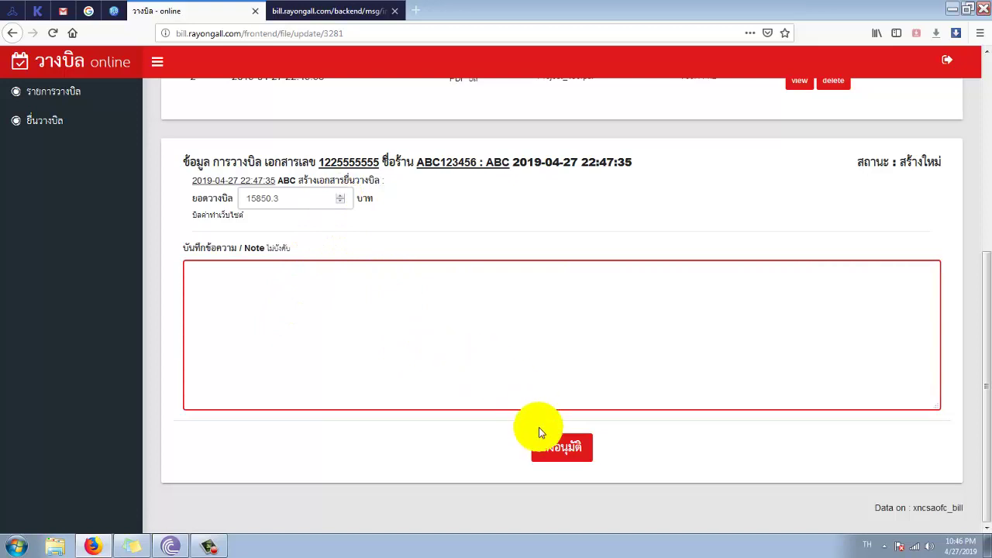
pyautogui.click(297, 11)
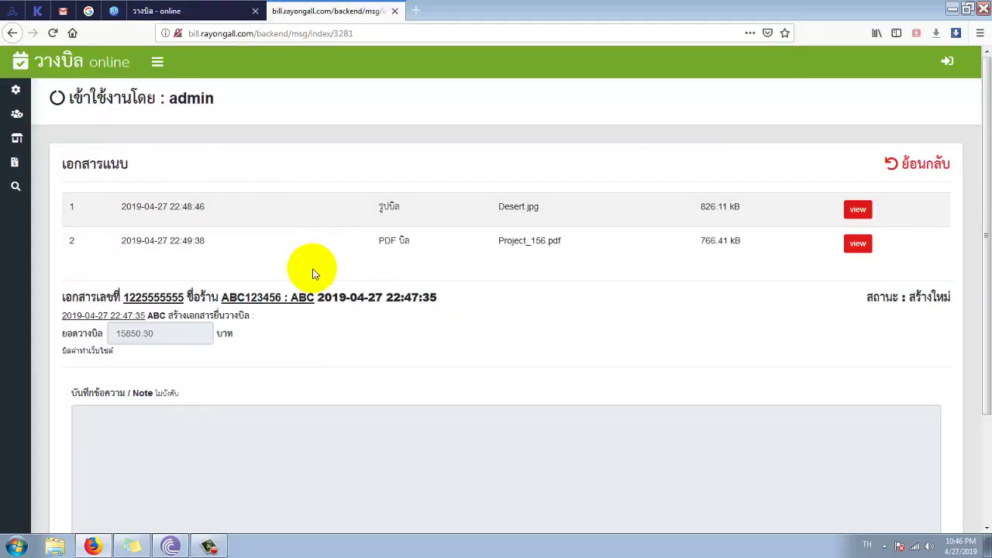
pyautogui.click(213, 14)
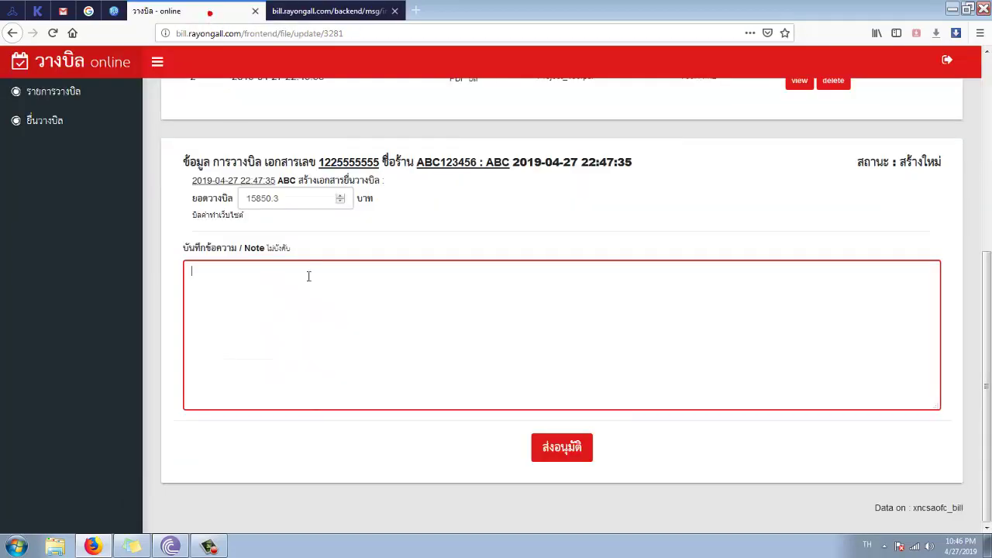
pyautogui.click(319, 293)
pyautogui.click(320, 294)
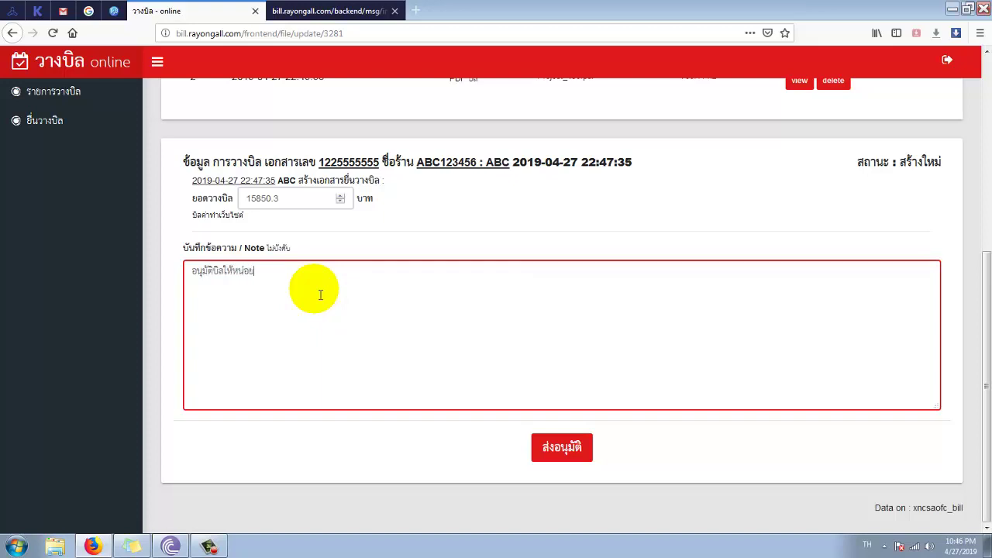
pyautogui.click(578, 454)
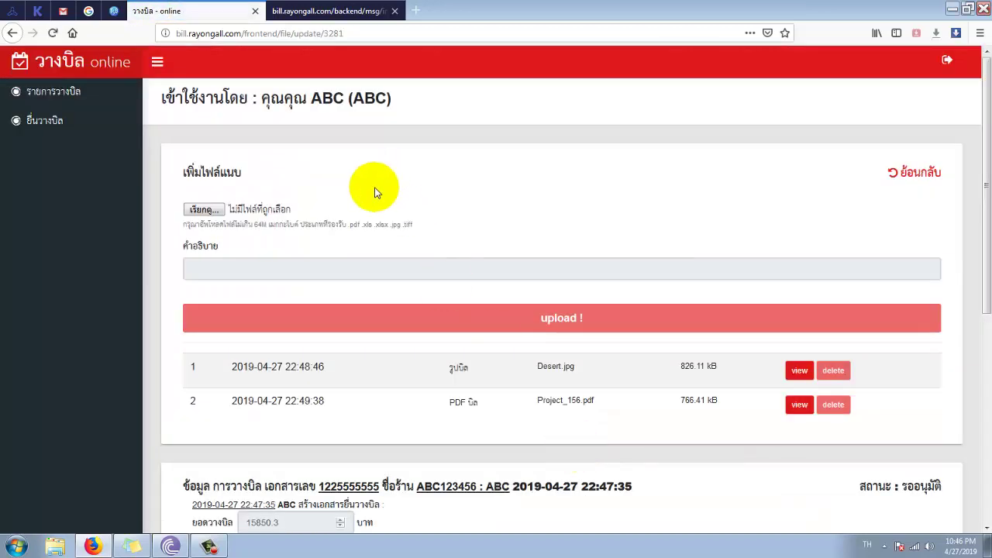
pyautogui.scroll(-4, 316, 377)
pyautogui.scroll(-1, 371, 397)
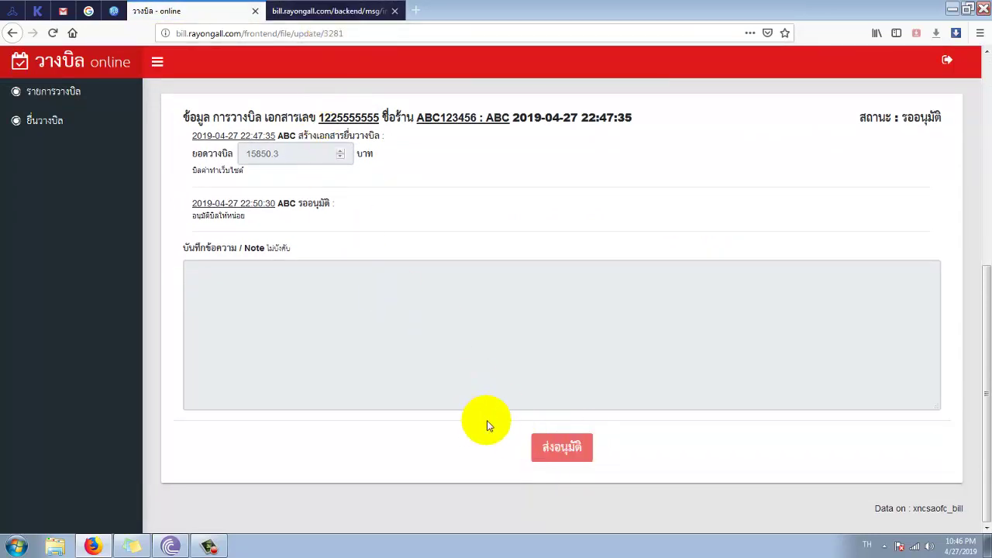
pyautogui.click(317, 17)
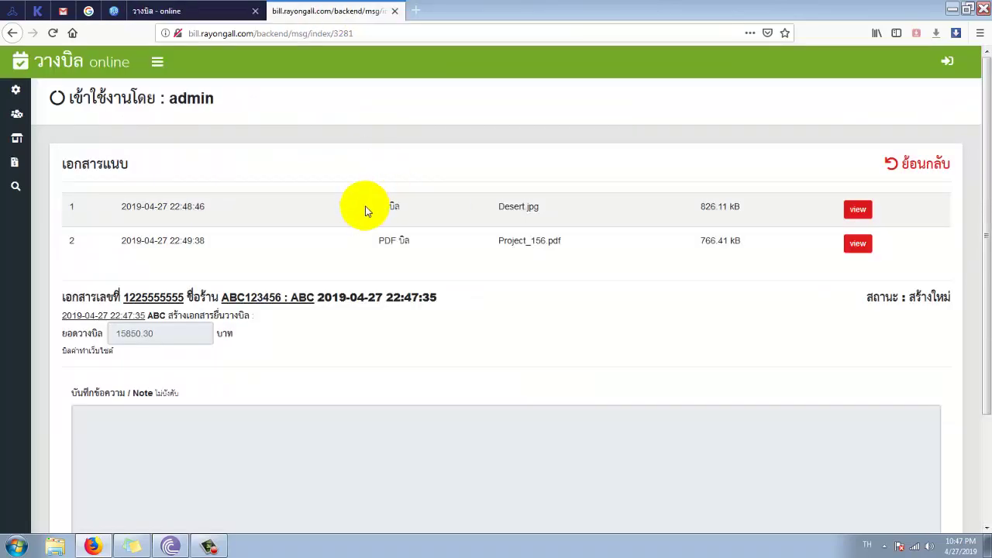
# - Open the รออนุมัติ bill from the admin list, enter the note ok อนุมัติ, and approve it
pyautogui.click(23, 169)
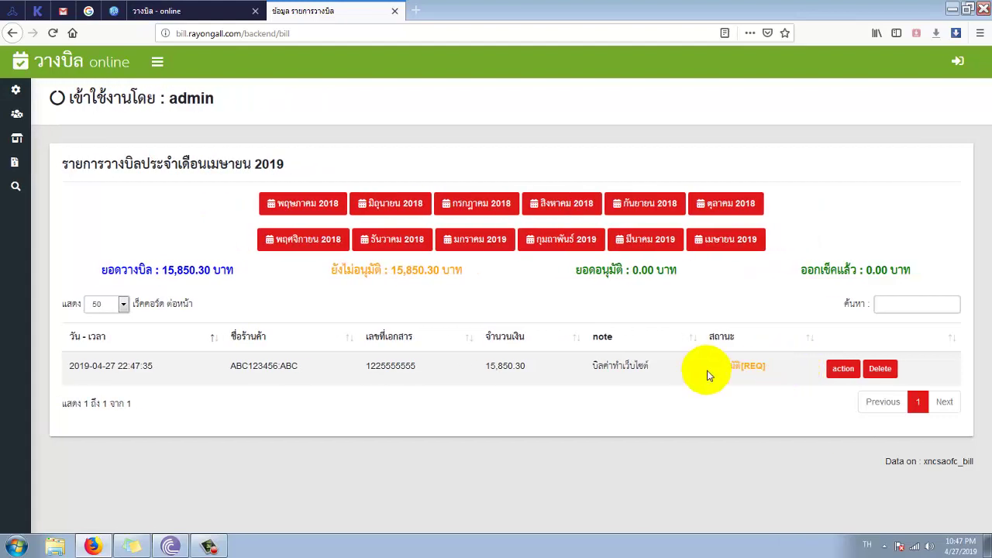
pyautogui.moveTo(708, 375); pyautogui.dragTo(771, 369)
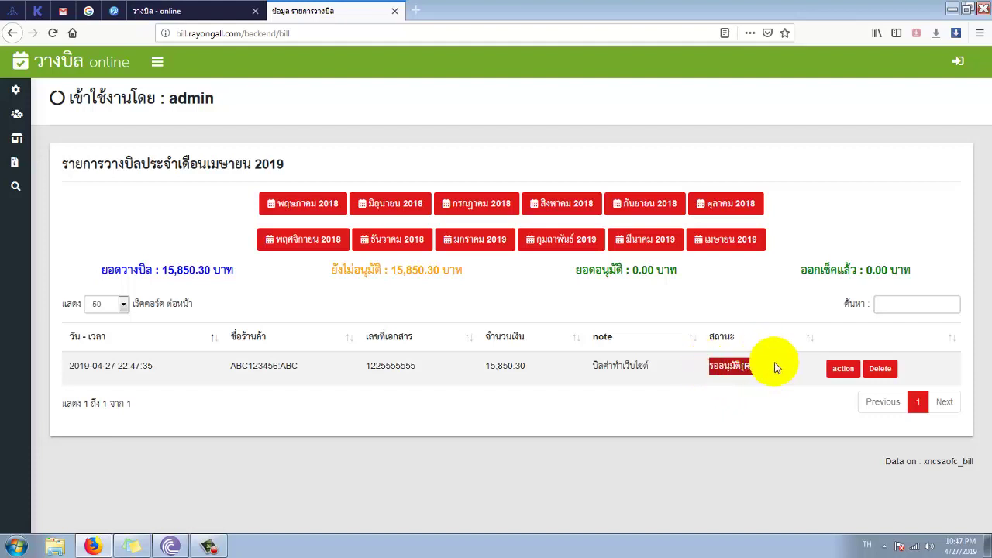
pyautogui.click(838, 374)
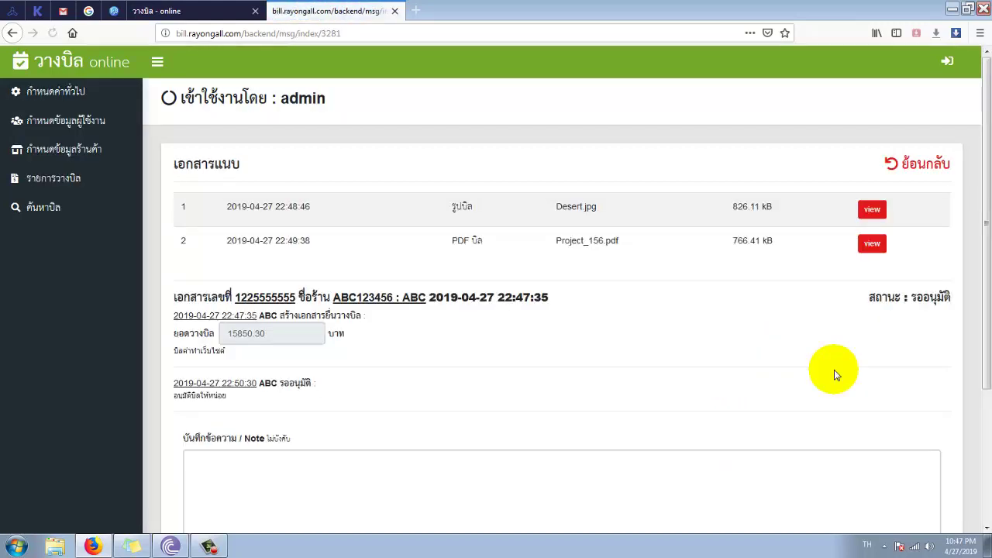
pyautogui.scroll(-3, 836, 375)
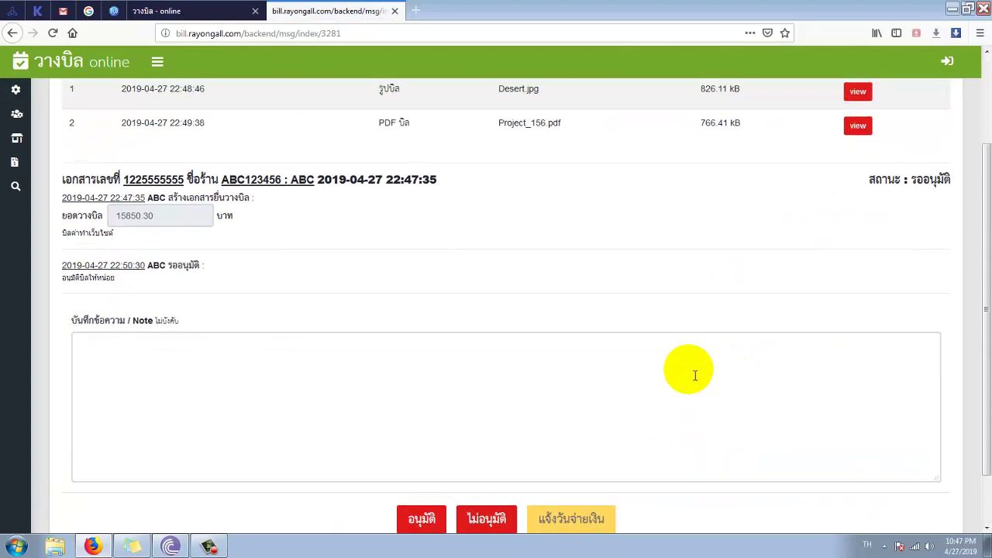
pyautogui.click(333, 373)
pyautogui.click(177, 271)
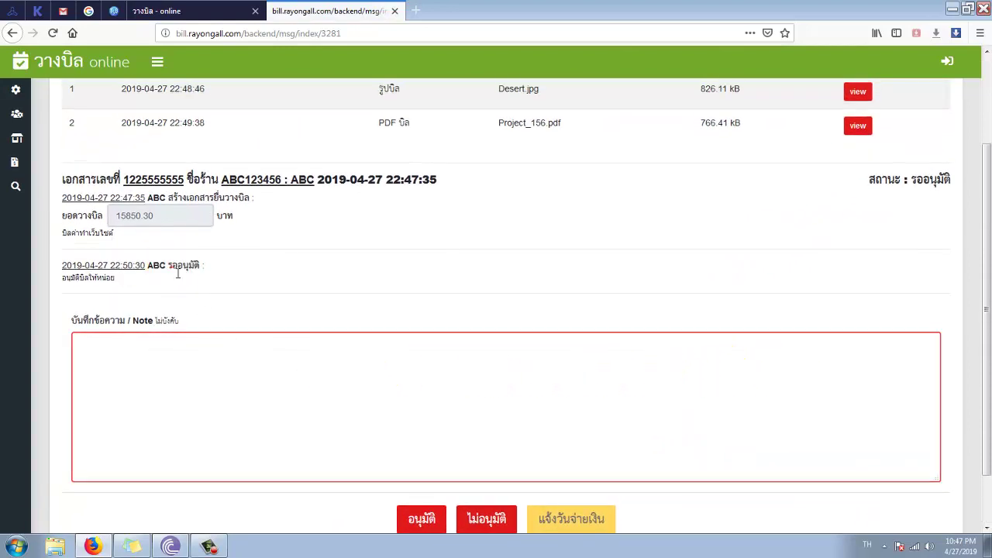
pyautogui.moveTo(200, 270); pyautogui.dragTo(178, 276)
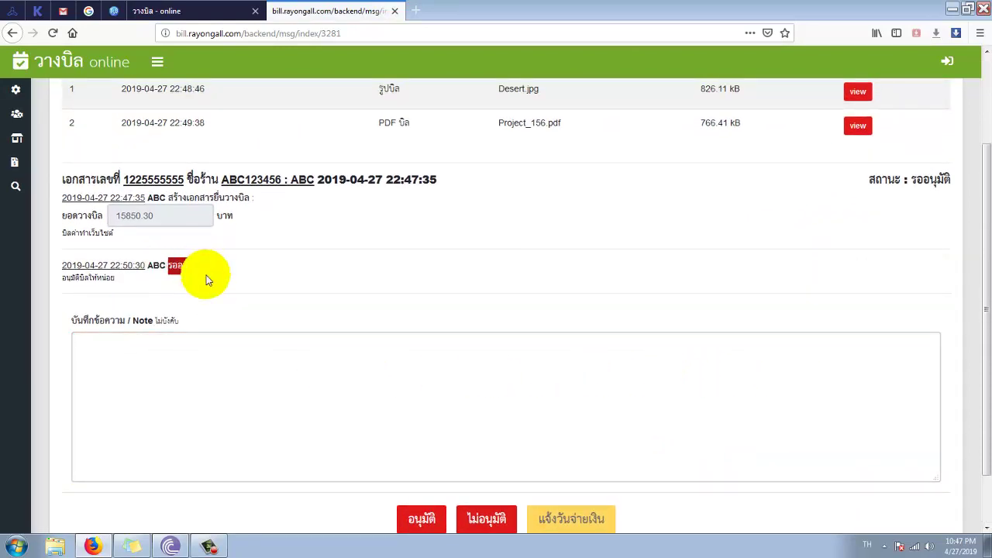
pyautogui.click(222, 354)
pyautogui.scroll(-2, 295, 344)
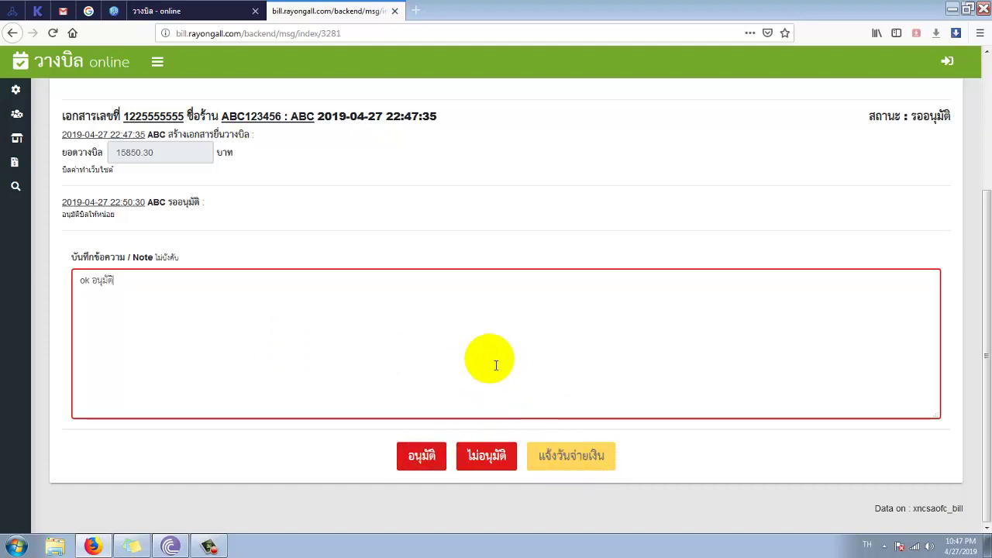
pyautogui.click(425, 461)
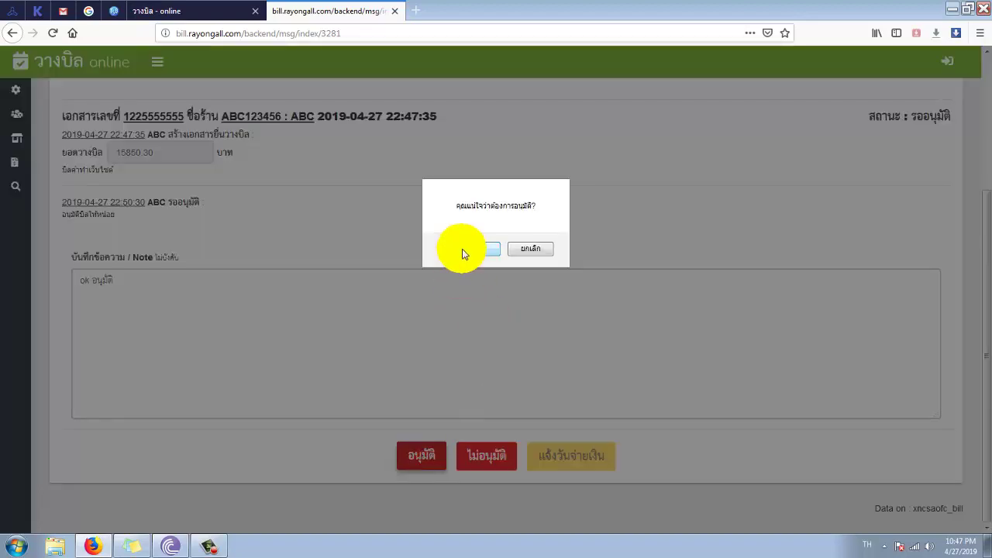
pyautogui.click(537, 252)
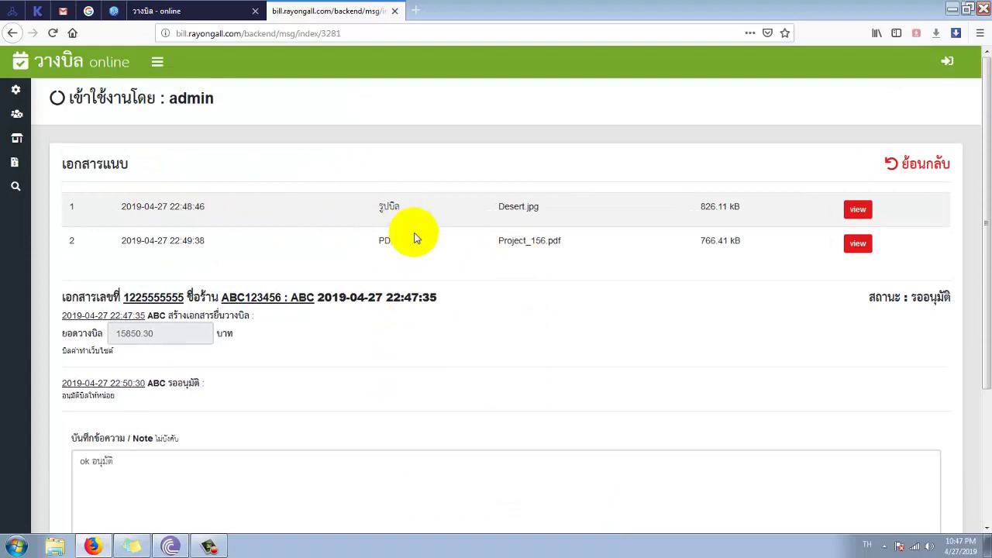
pyautogui.scroll(-3, 333, 303)
pyautogui.click(418, 455)
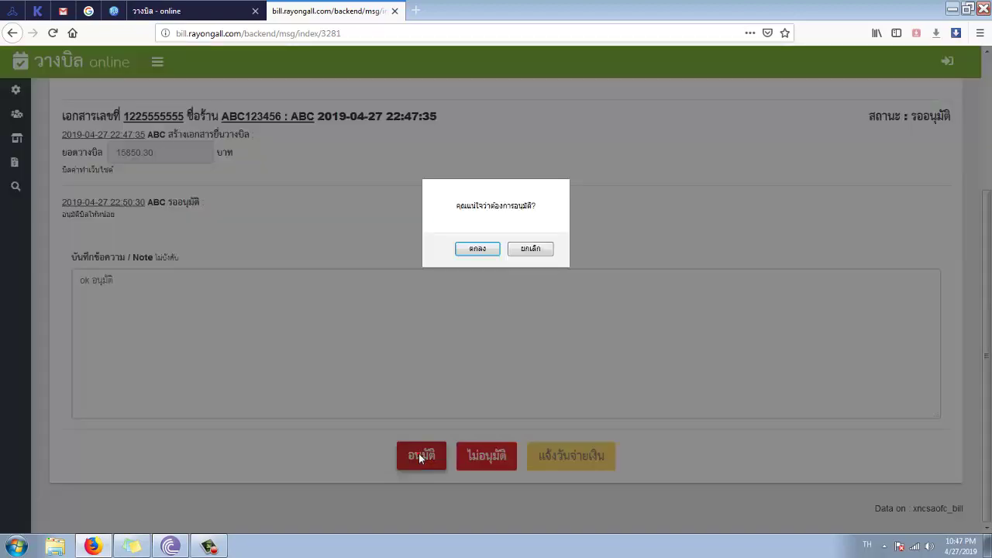
pyautogui.click(478, 249)
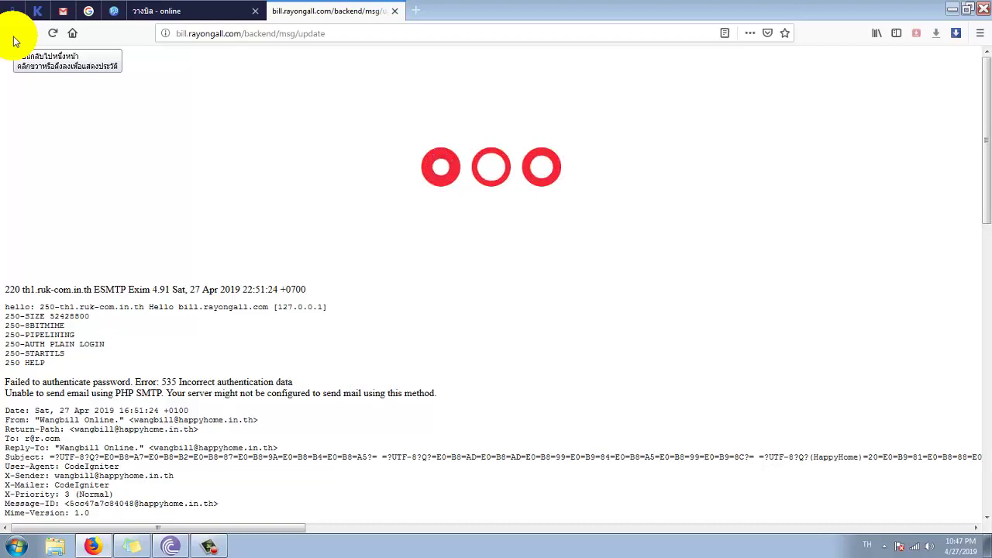
pyautogui.click(13, 38)
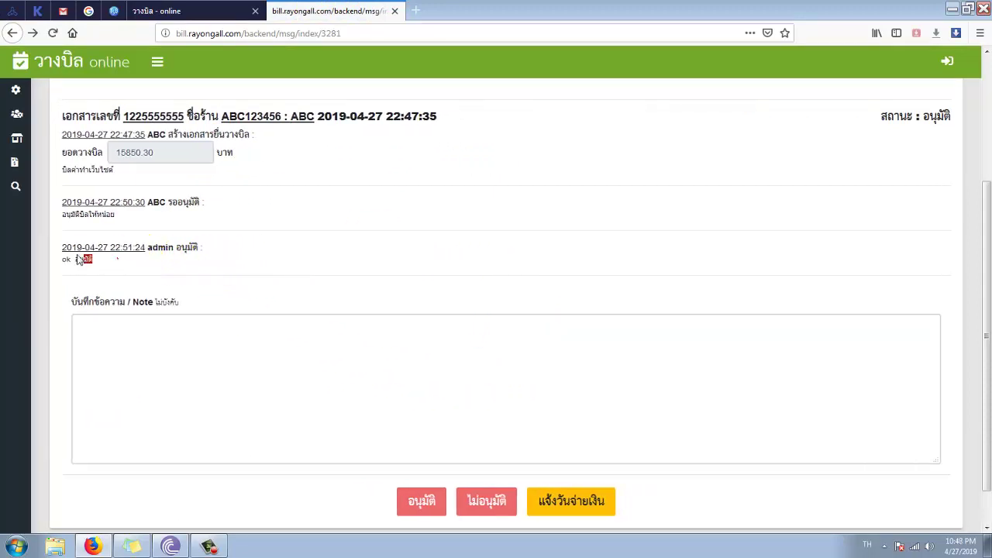
pyautogui.click(190, 11)
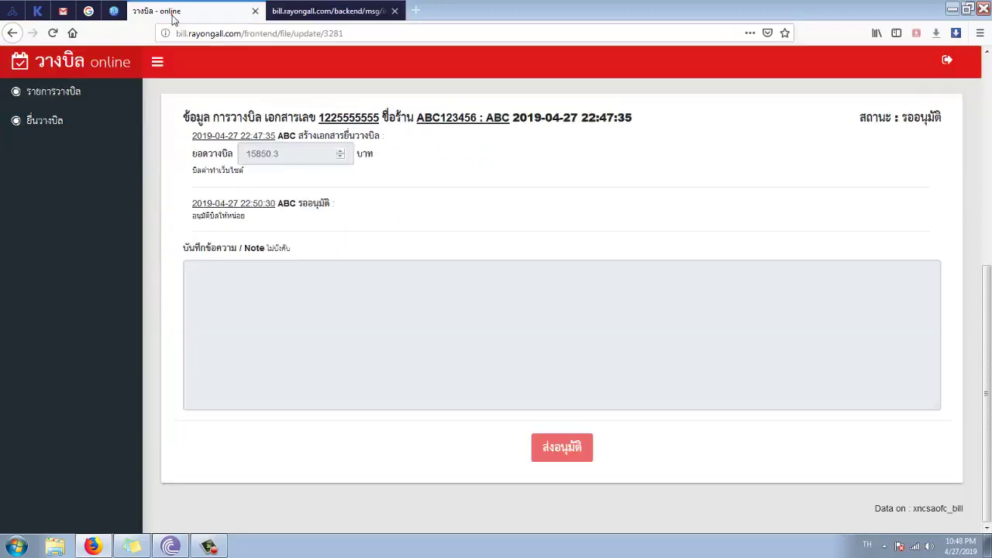
pyautogui.scroll(3, 210, 246)
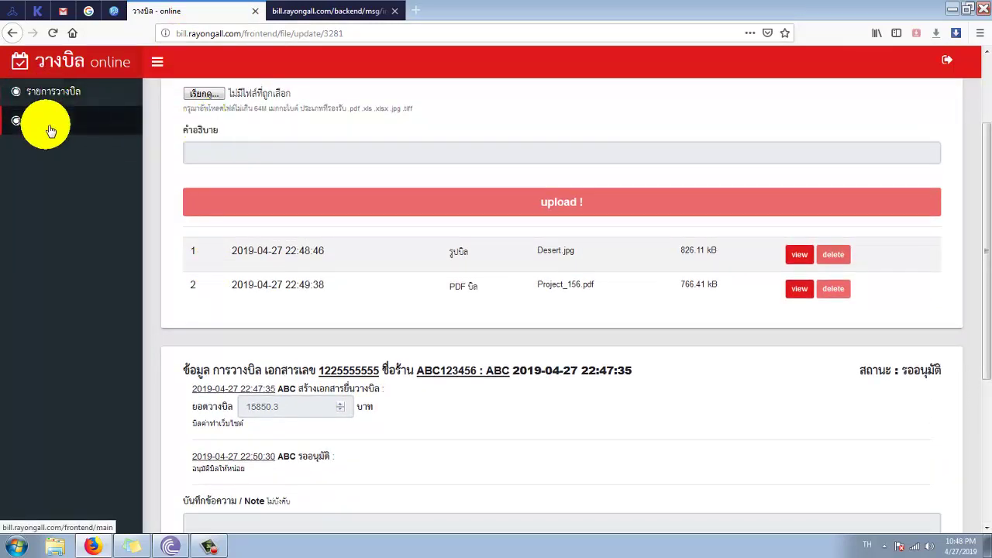
pyautogui.click(51, 93)
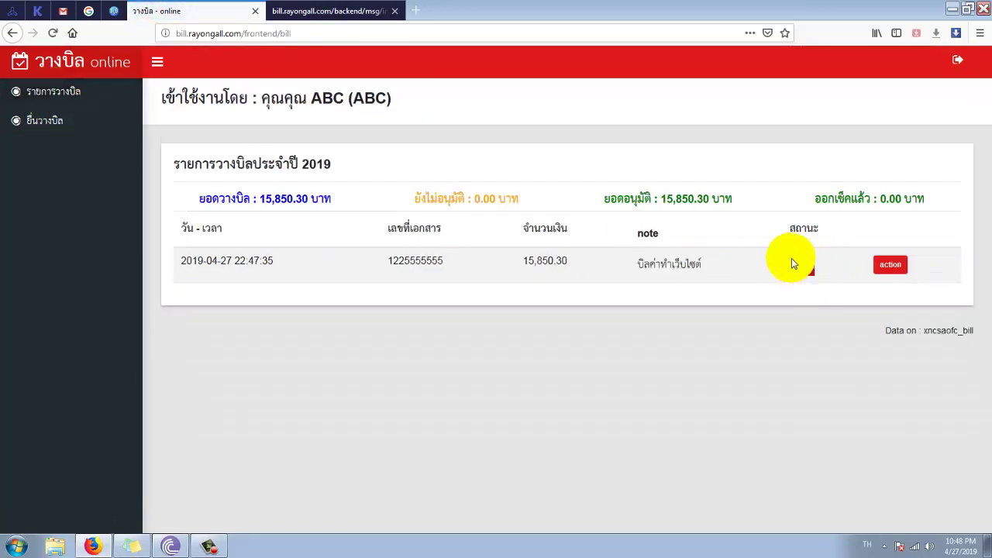
pyautogui.click(335, 21)
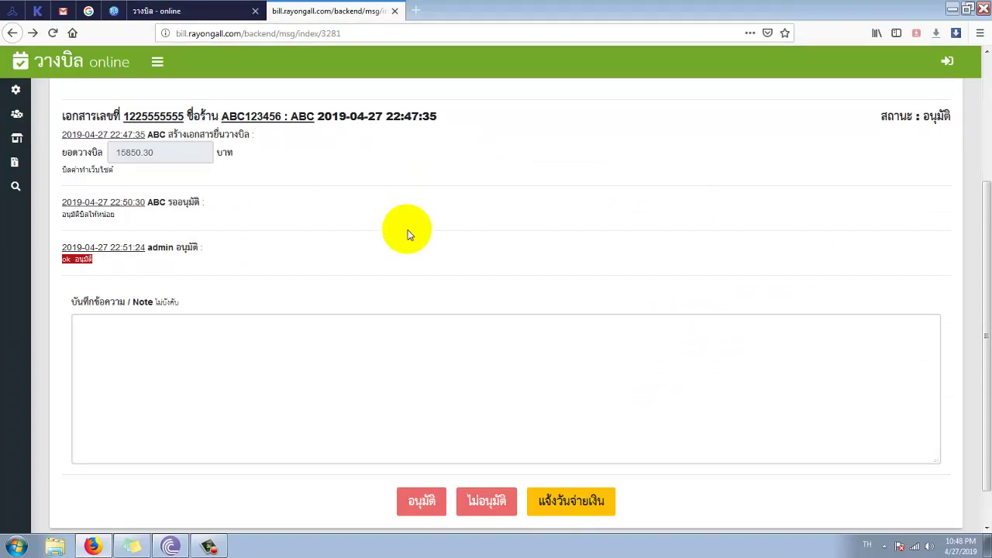
pyautogui.click(570, 453)
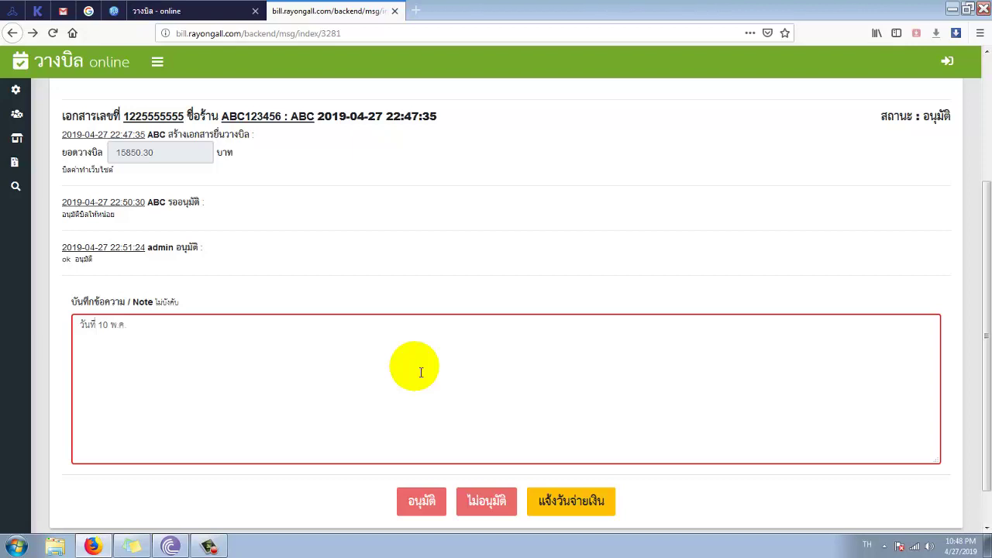
pyautogui.click(564, 496)
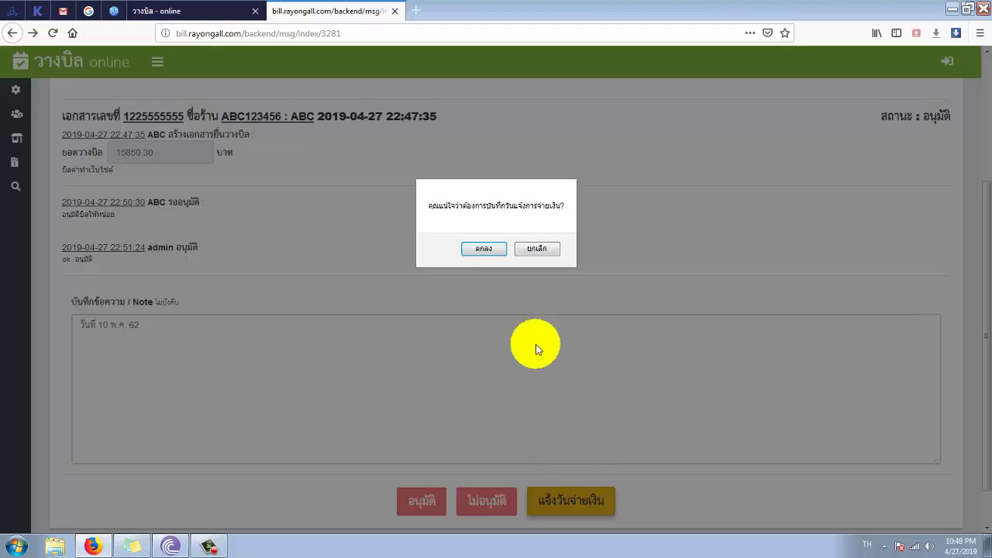
pyautogui.click(485, 248)
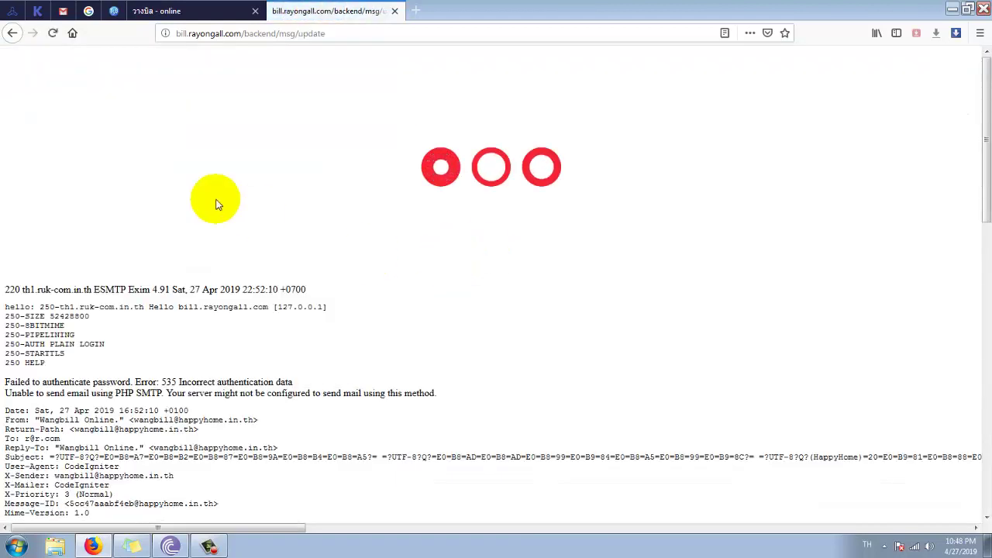
pyautogui.click(152, 13)
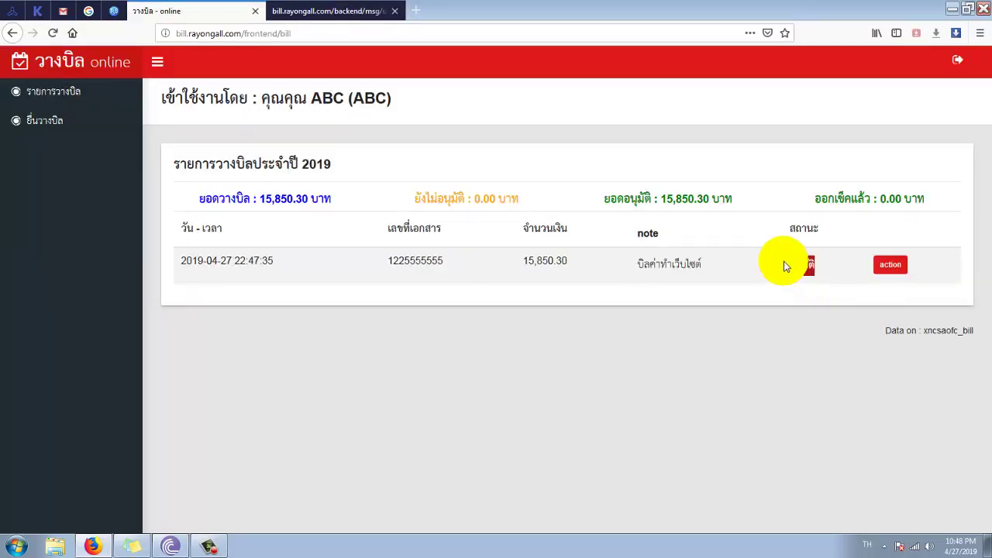
pyautogui.click(53, 33)
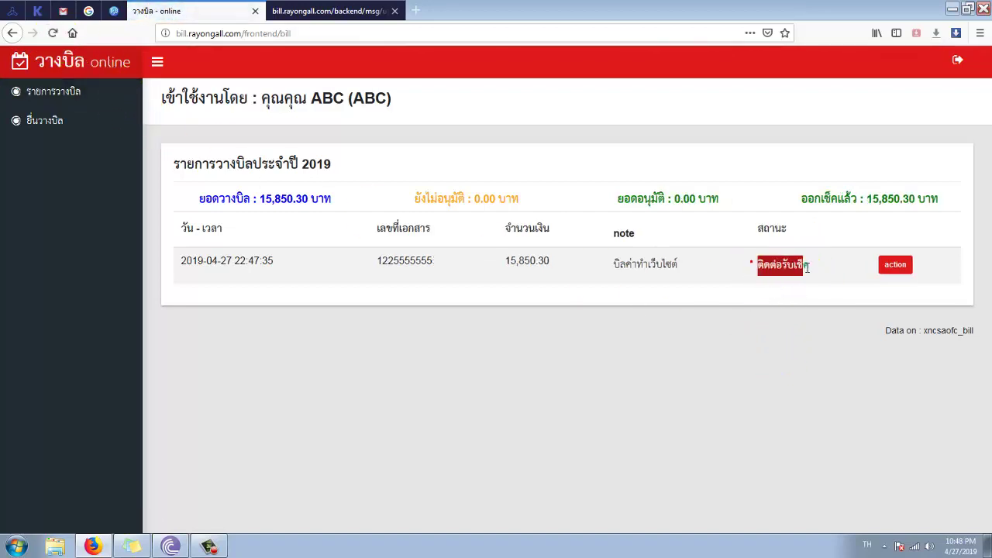
pyautogui.click(893, 266)
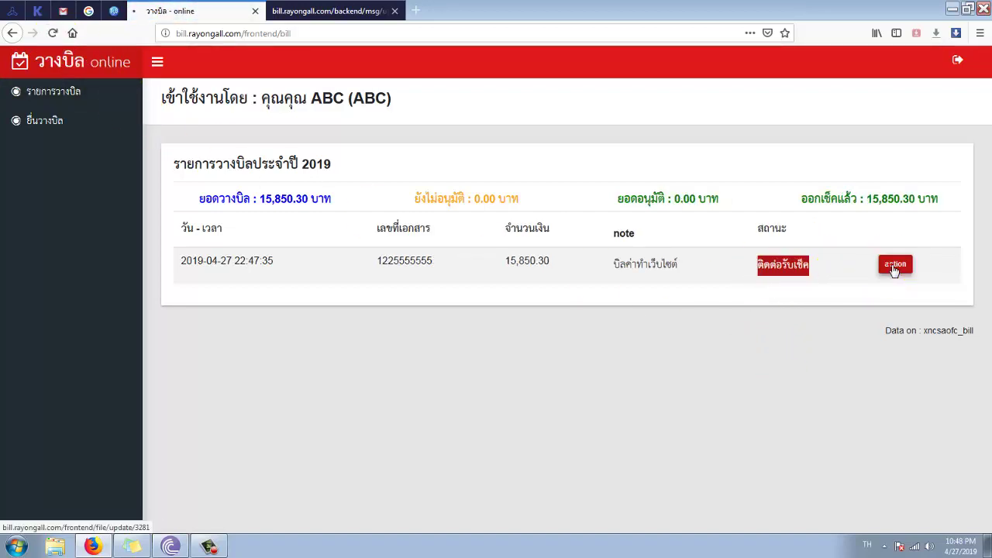
pyautogui.scroll(-5, 566, 375)
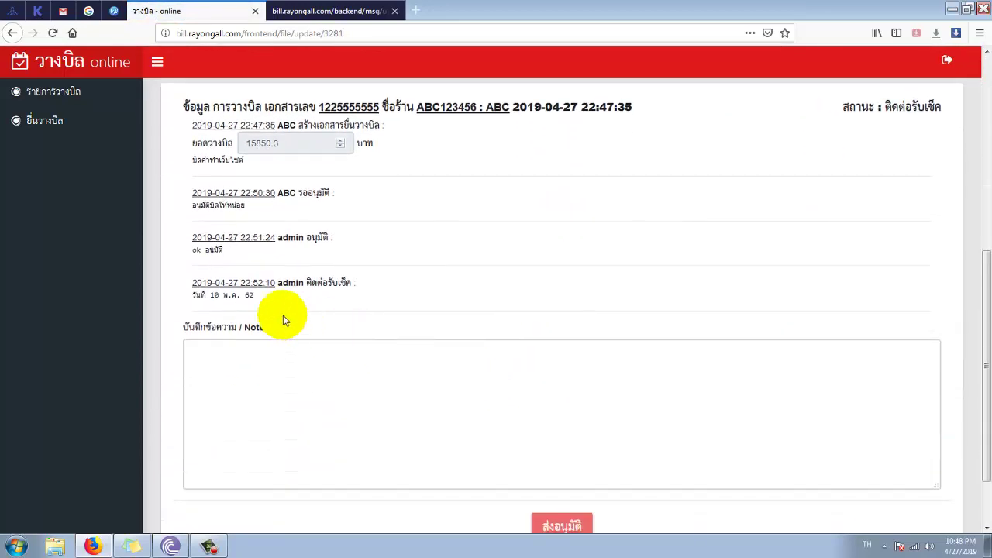
pyautogui.moveTo(306, 283); pyautogui.dragTo(369, 285)
pyautogui.moveTo(256, 301); pyautogui.dragTo(183, 302)
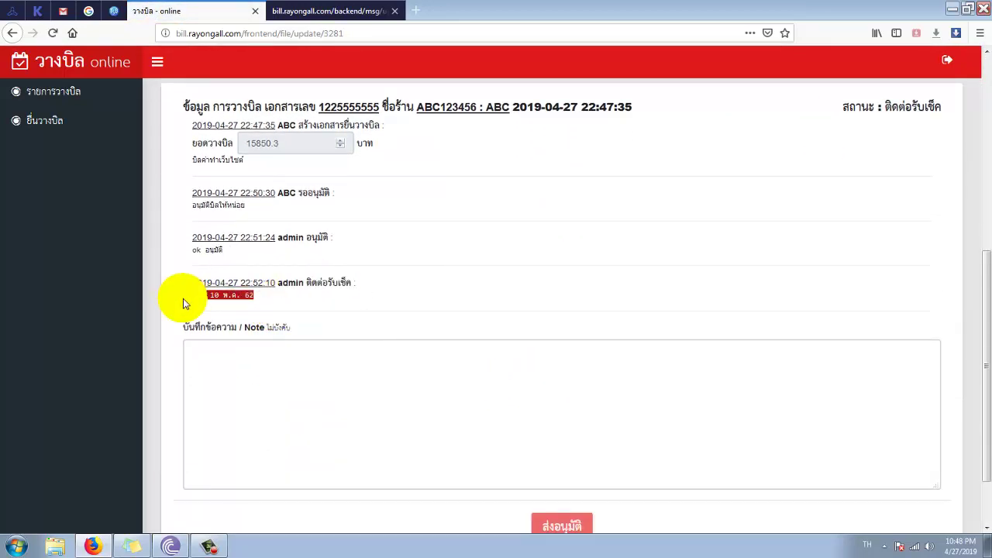
pyautogui.click(195, 311)
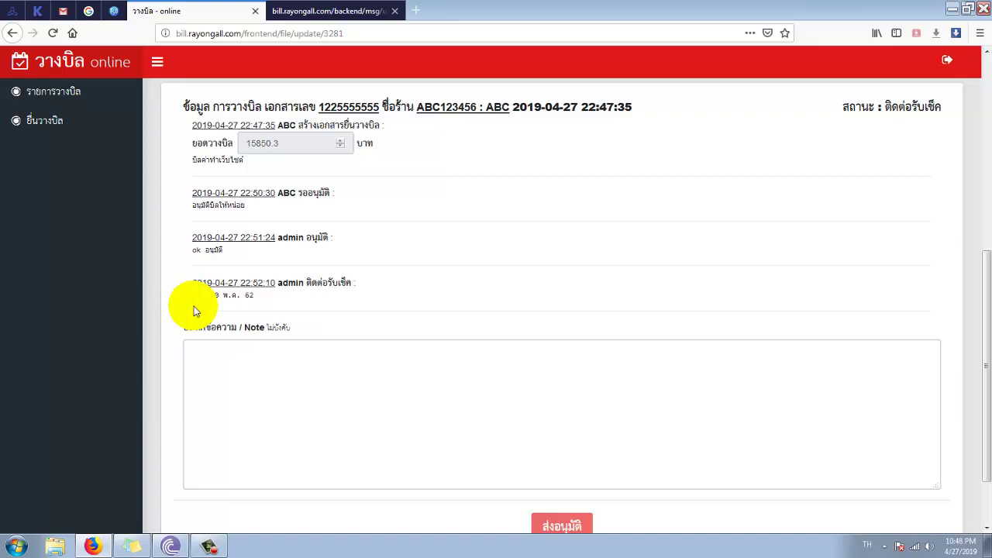
# - Compare the recorded payment date on the admin's bill page, then return to the vendor's view
pyautogui.click(310, 11)
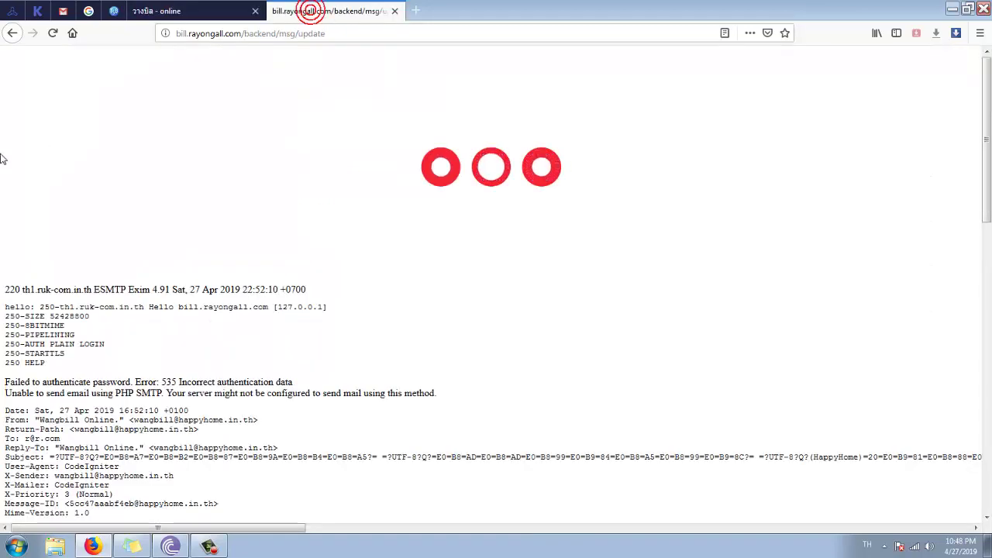
pyautogui.click(11, 34)
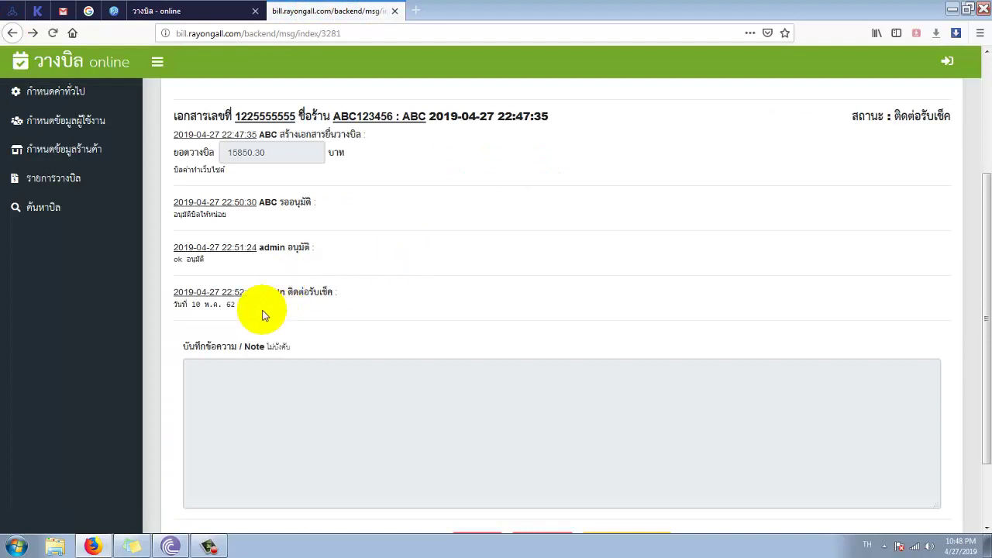
pyautogui.moveTo(258, 310); pyautogui.dragTo(177, 310)
pyautogui.click(282, 309)
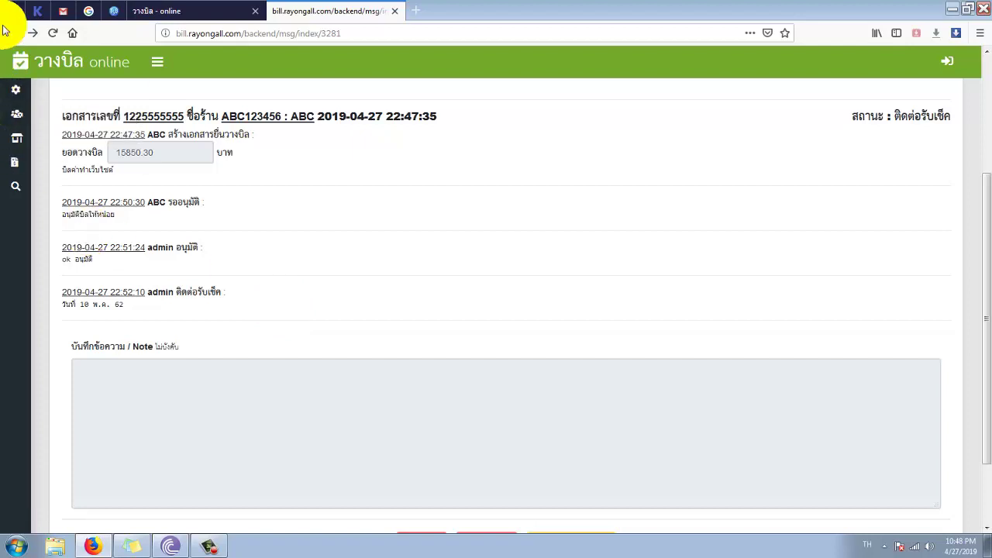
pyautogui.click(158, 11)
pyautogui.scroll(5, 281, 317)
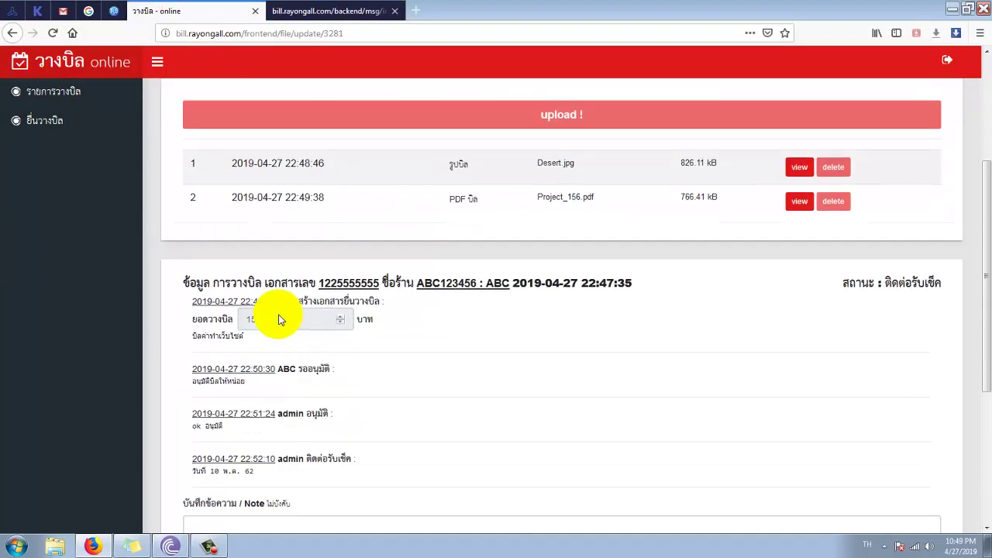
pyautogui.scroll(-3, 281, 317)
pyautogui.scroll(3, 281, 319)
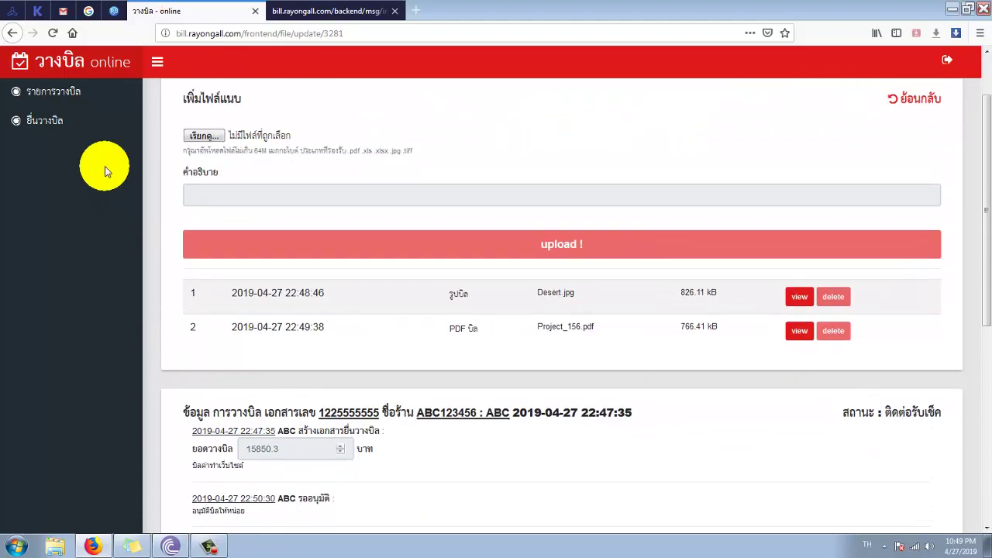
pyautogui.click(47, 124)
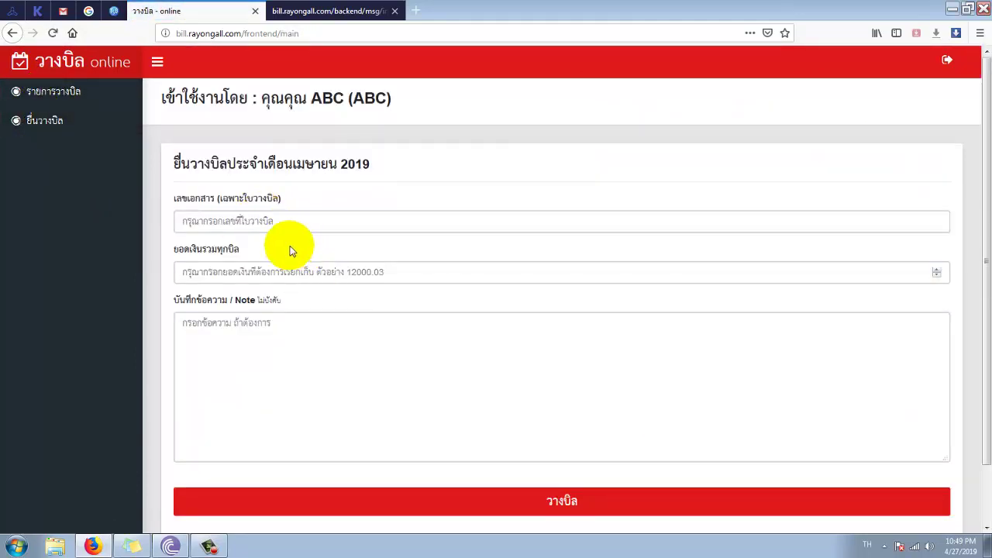
pyautogui.click(284, 225)
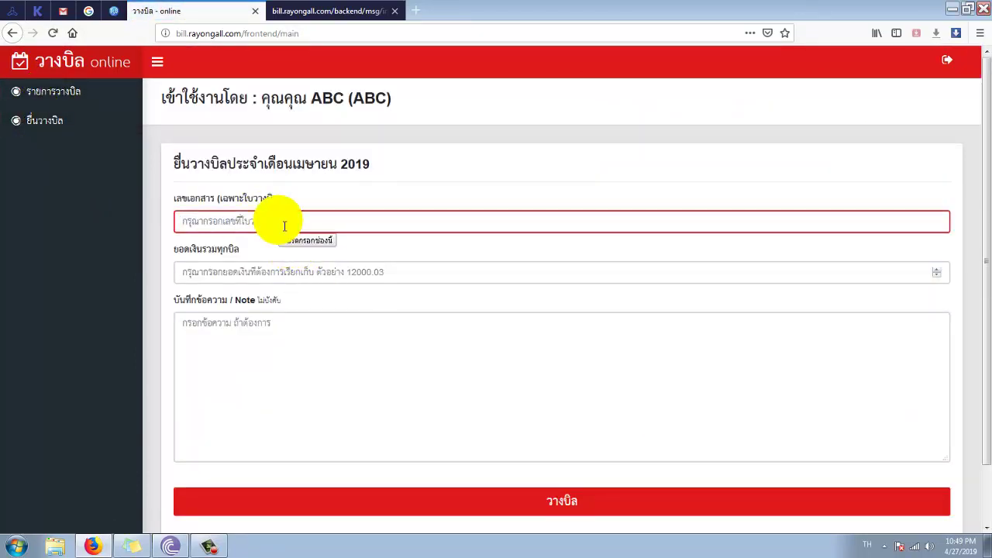
pyautogui.write('777777777777')
pyautogui.press('Tab')
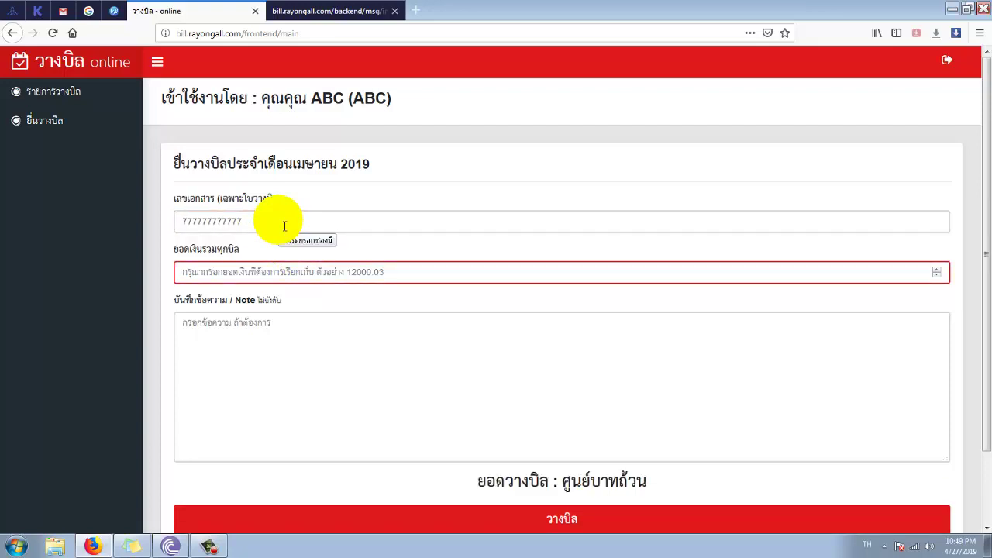
pyautogui.write('7850')
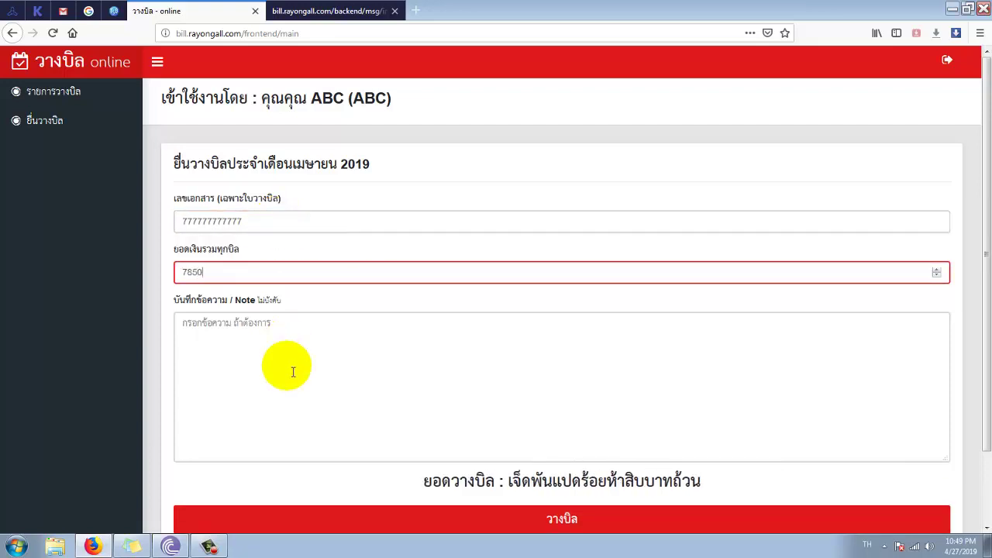
pyautogui.click(288, 371)
pyautogui.write('ค่าก่อสร้')
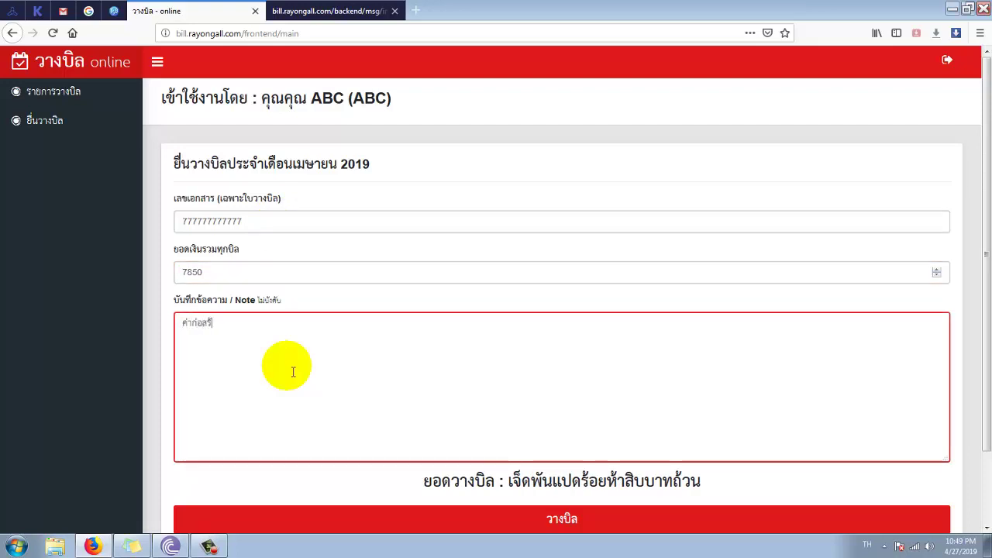
pyautogui.write('าง')
pyautogui.scroll(-1, 325, 410)
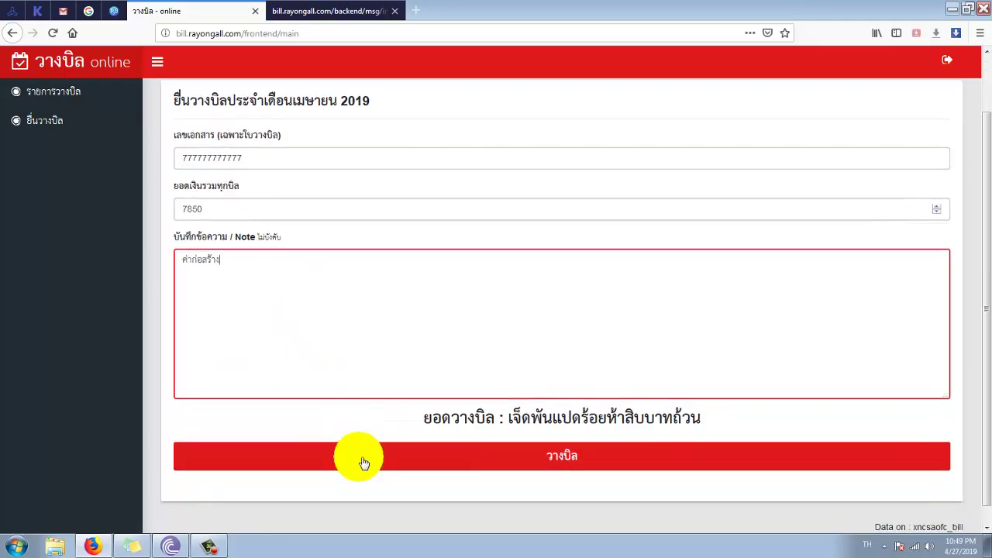
pyautogui.click(361, 460)
pyautogui.scroll(-3, 365, 377)
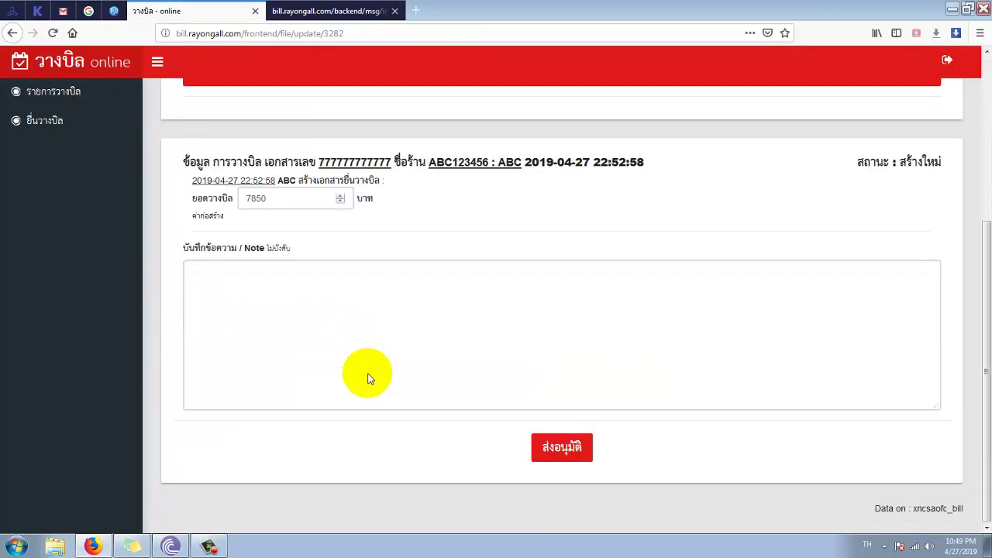
pyautogui.scroll(3, 365, 376)
pyautogui.click(208, 210)
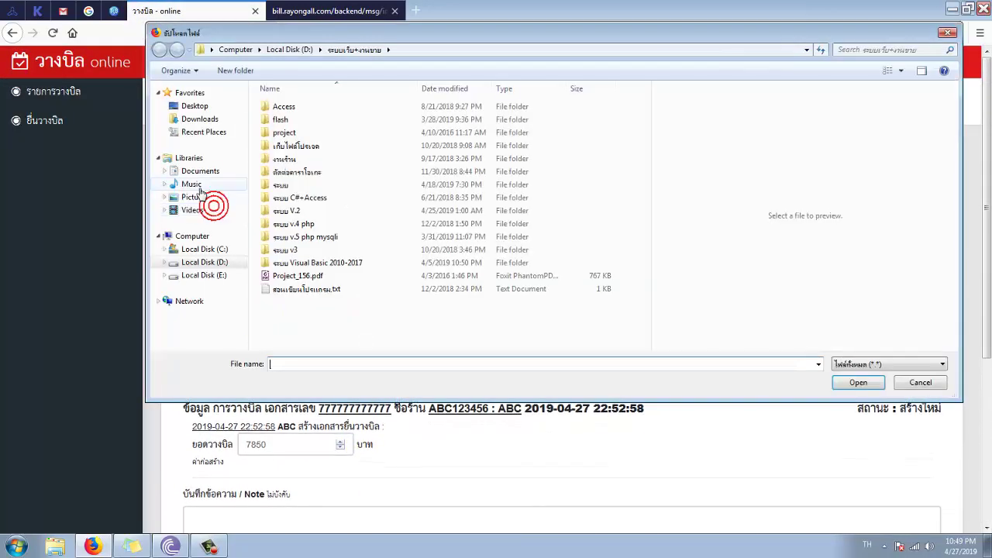
pyautogui.click(193, 186)
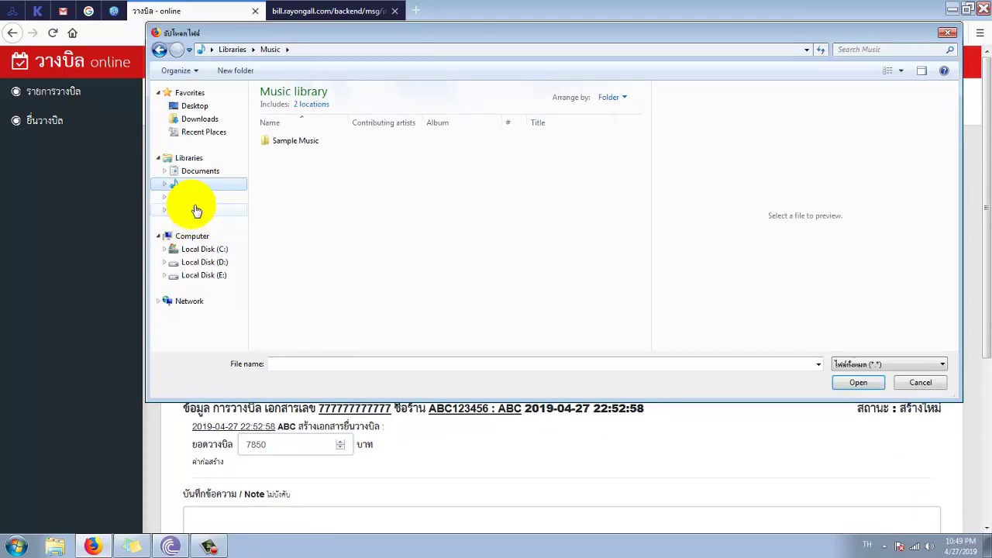
pyautogui.click(195, 197)
pyautogui.doubleClick(357, 159)
pyautogui.doubleClick(529, 147)
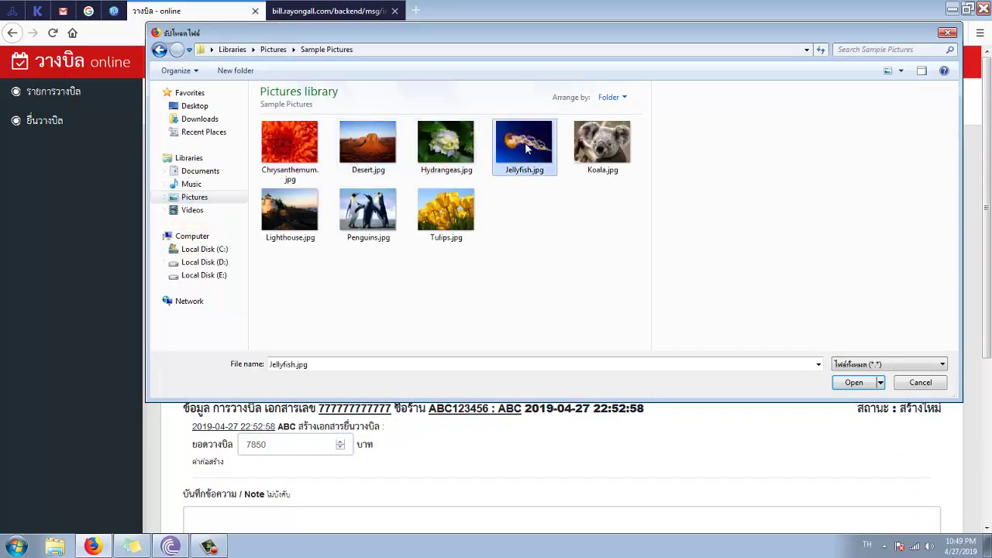
# - Send the bill for approval with the note อนุมัติทีครับ, then go to the admin tab
pyautogui.scroll(-5, 333, 364)
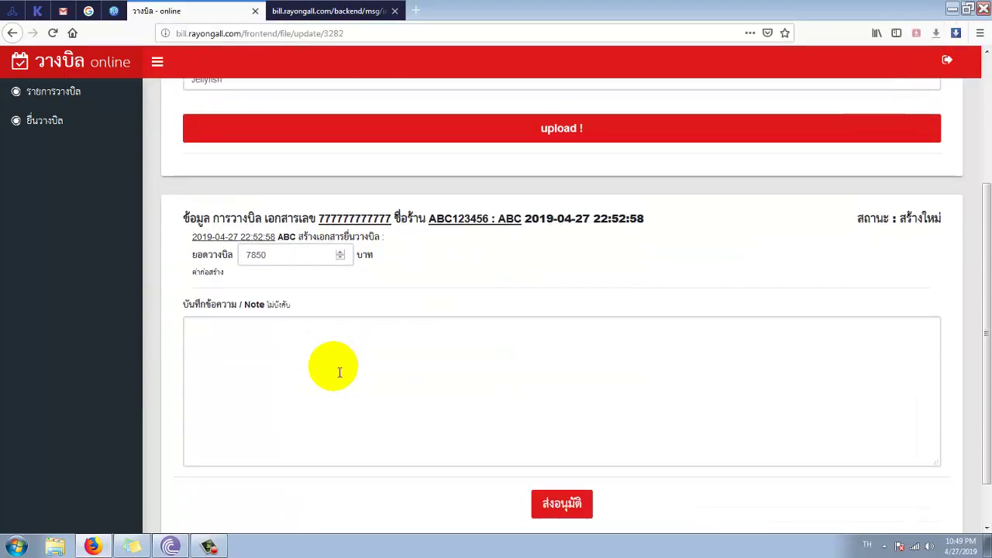
pyautogui.click(339, 368)
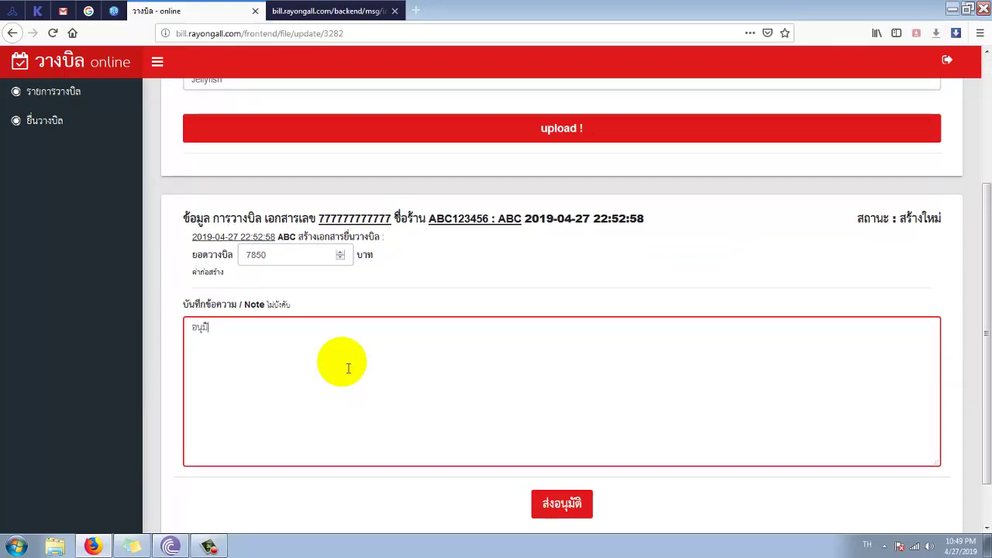
pyautogui.write('อนุมัติฟ')
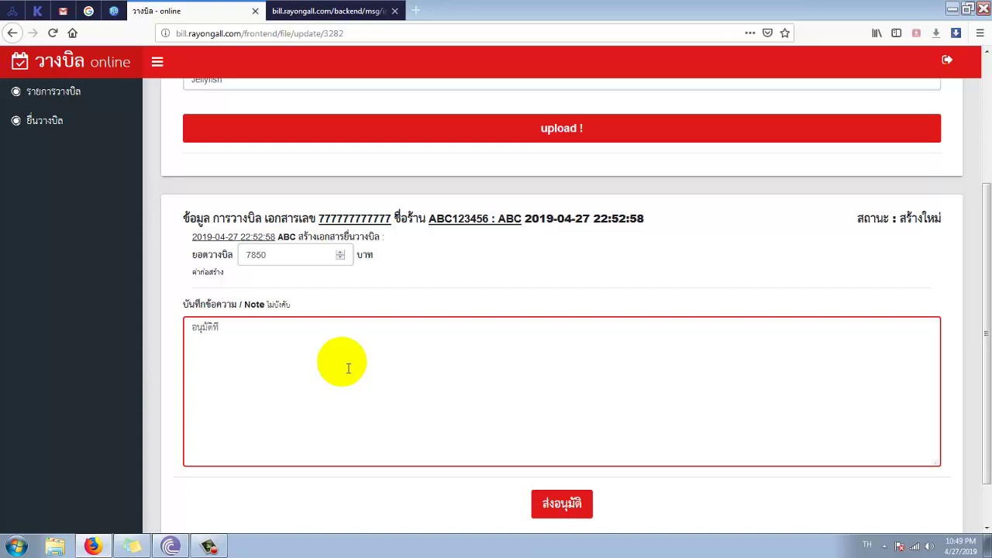
pyautogui.click(564, 508)
pyautogui.scroll(-5, 365, 266)
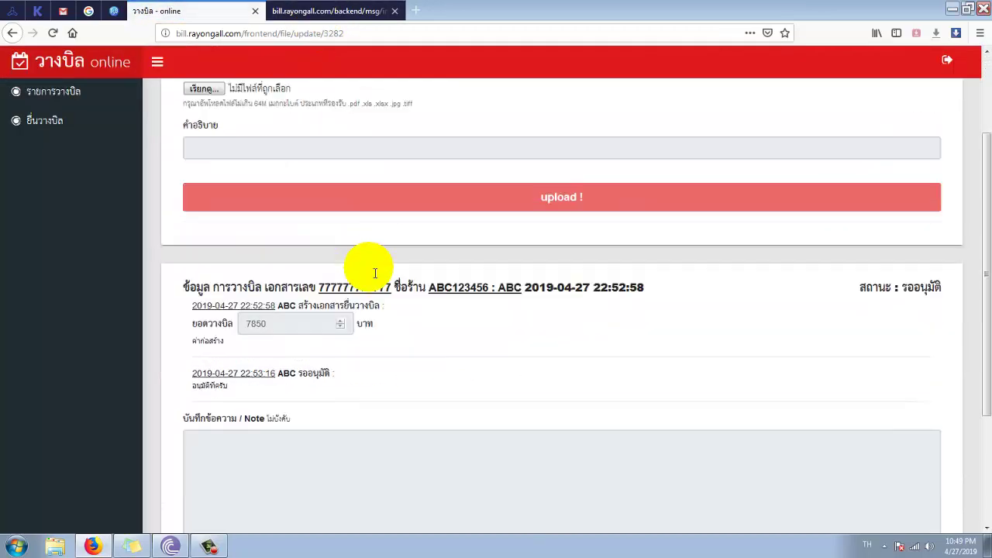
pyautogui.click(310, 13)
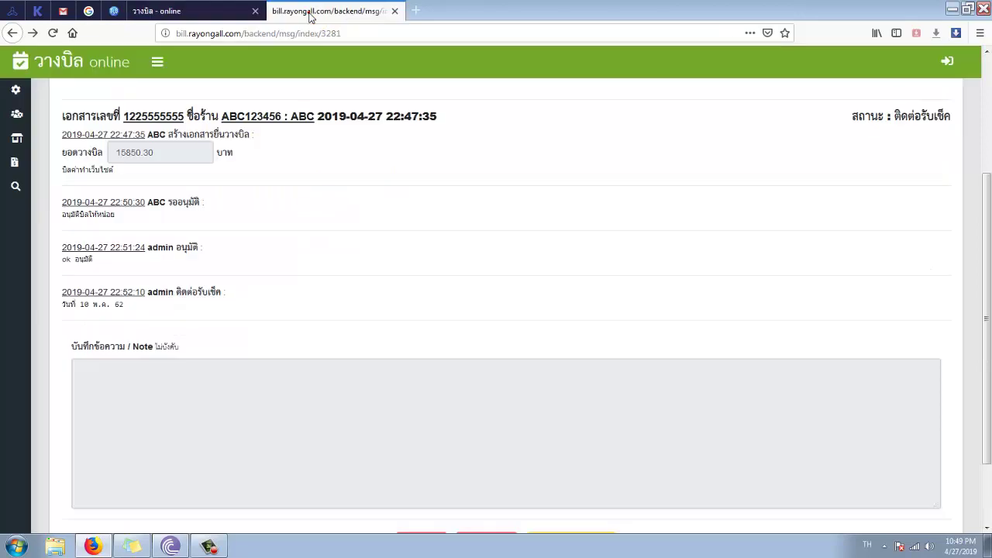
pyautogui.click(16, 162)
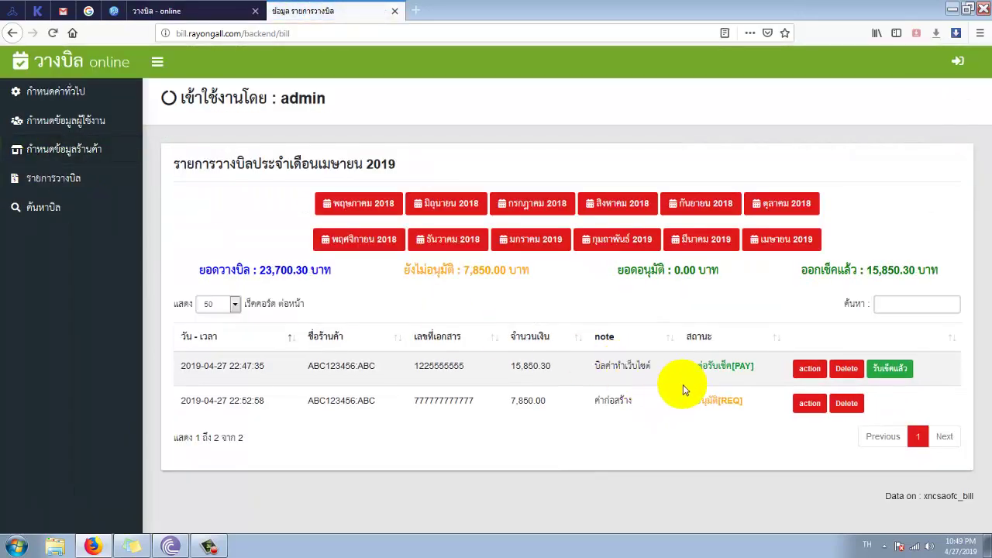
pyautogui.moveTo(683, 366); pyautogui.dragTo(717, 371)
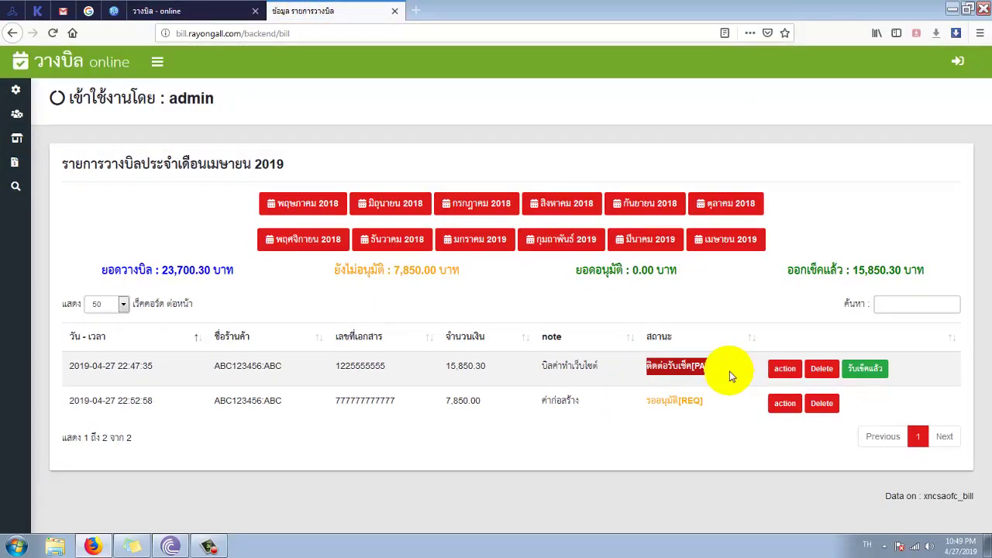
pyautogui.click(638, 412)
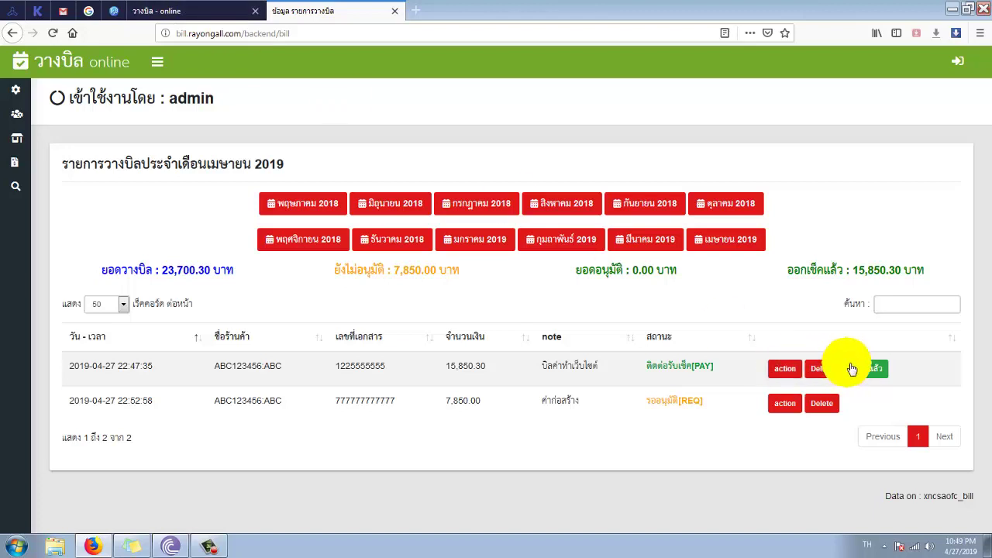
pyautogui.click(865, 368)
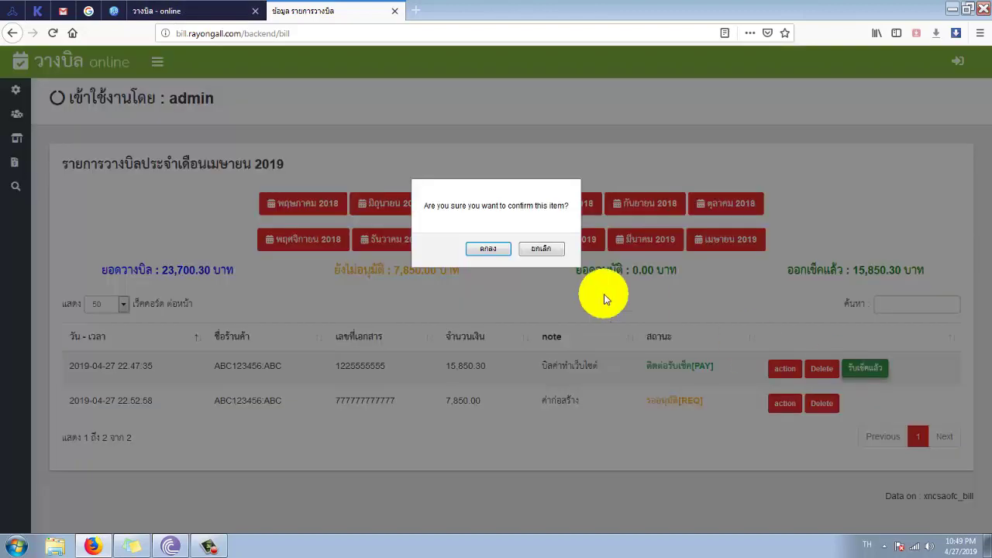
pyautogui.click(478, 247)
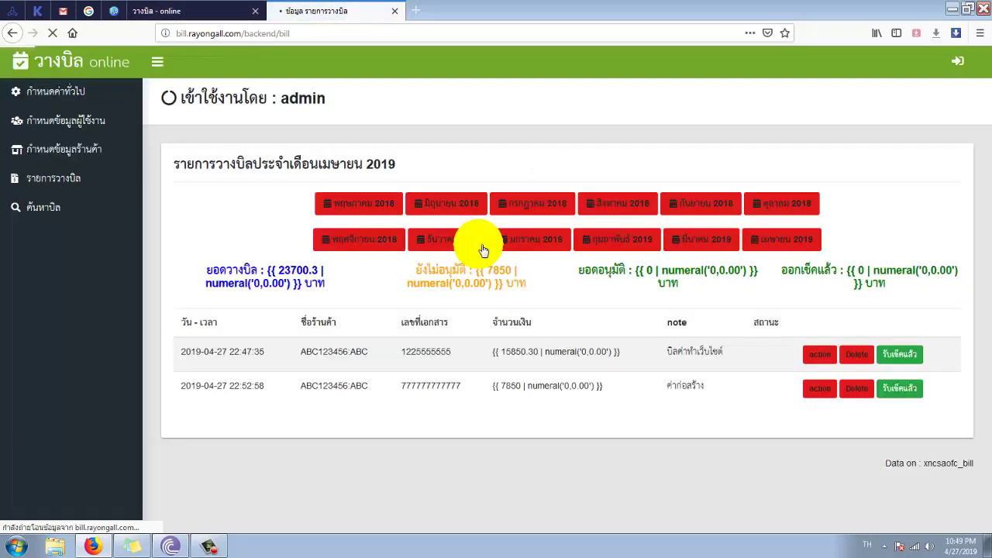
pyautogui.moveTo(733, 369); pyautogui.dragTo(798, 374)
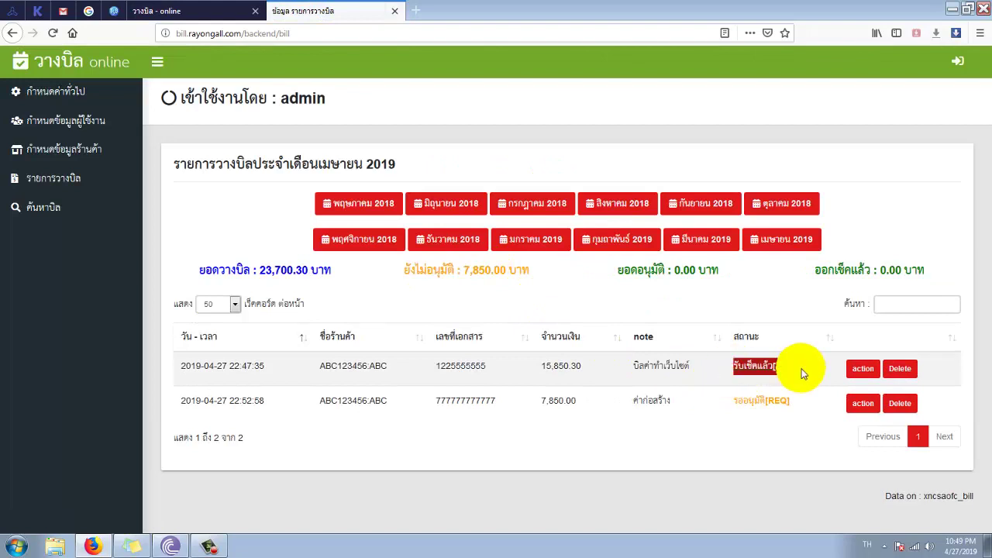
pyautogui.moveTo(686, 367); pyautogui.dragTo(742, 377)
pyautogui.click(742, 377)
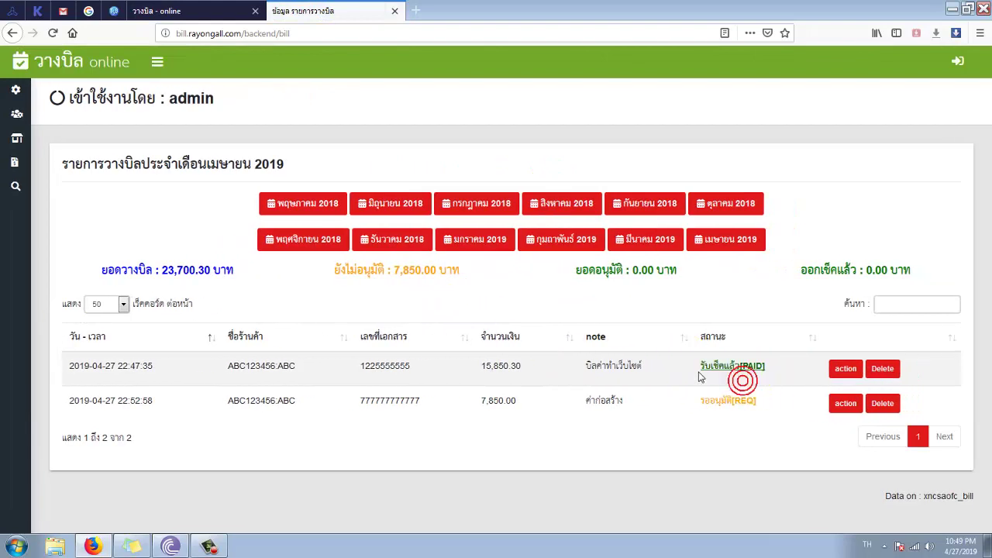
pyautogui.moveTo(349, 402); pyautogui.dragTo(844, 410)
pyautogui.click(844, 409)
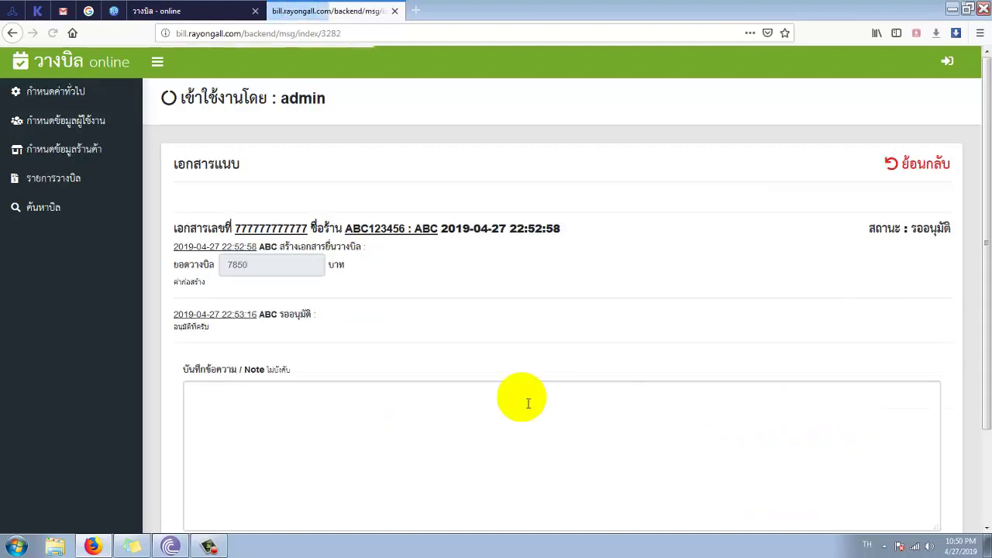
pyautogui.scroll(-3, 496, 395)
pyautogui.click(346, 285)
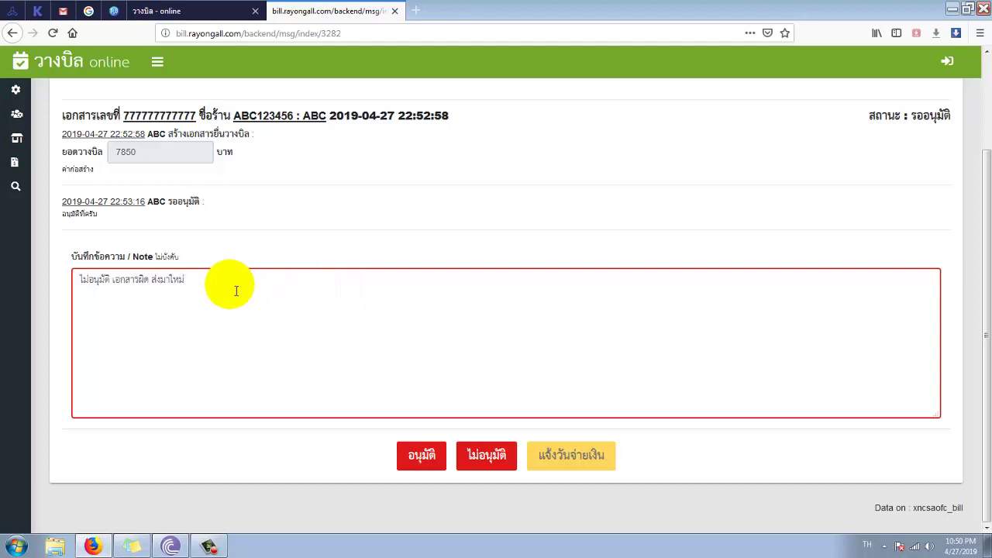
pyautogui.click(488, 454)
pyautogui.click(470, 247)
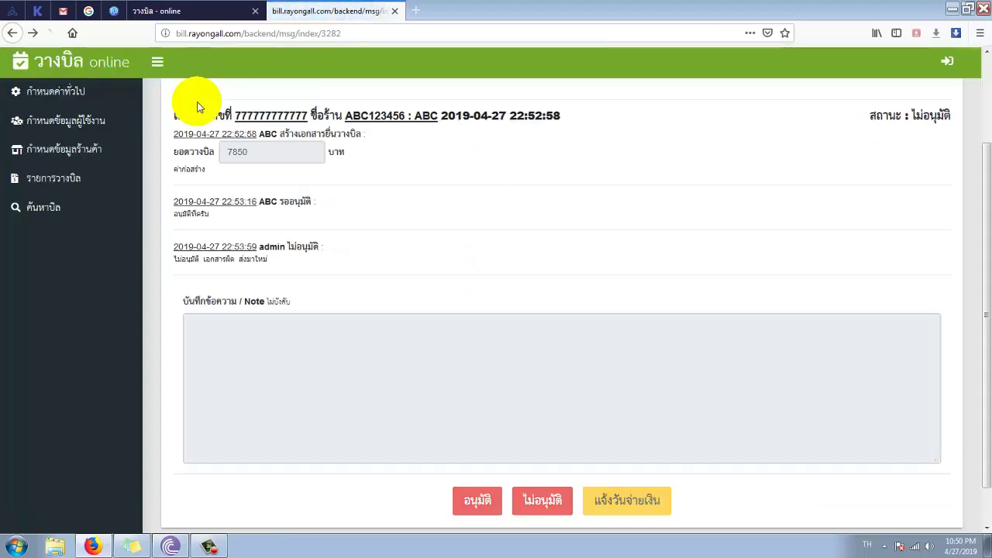
pyautogui.moveTo(290, 258); pyautogui.dragTo(215, 284)
pyautogui.click(226, 276)
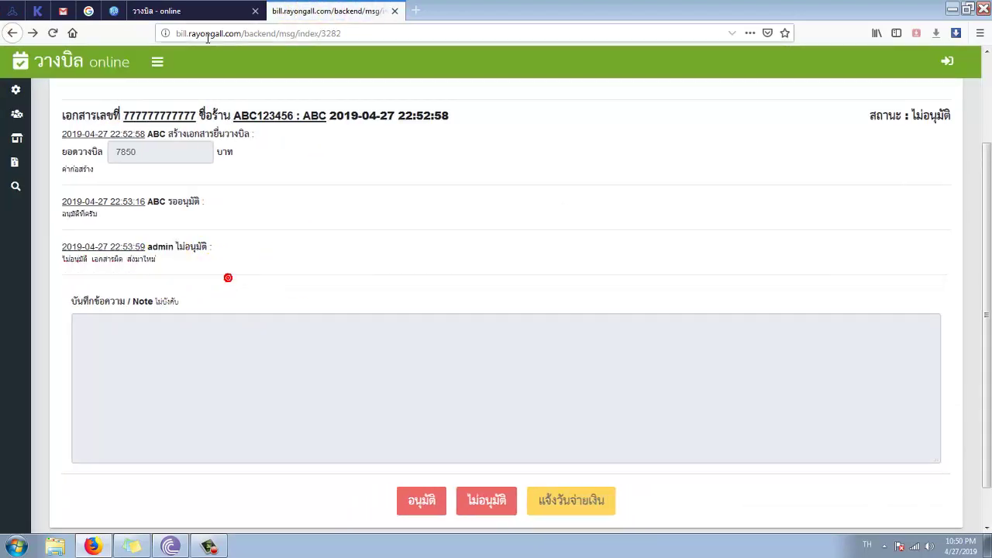
pyautogui.hotkey('ctrl', 'shift', 'Tab')
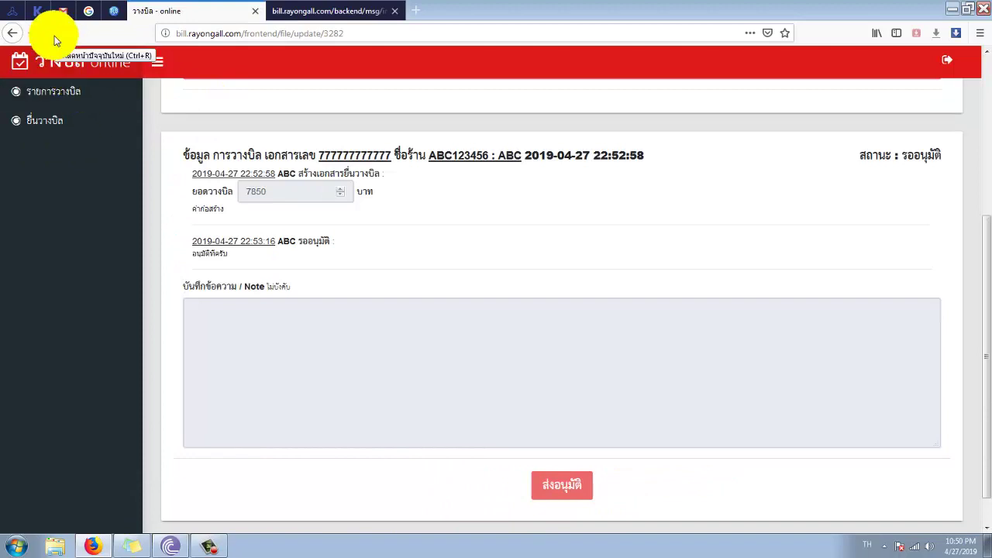
pyautogui.click(54, 36)
pyautogui.moveTo(289, 301)
pyautogui.mouseDown()
pyautogui.moveTo(195, 303)
pyautogui.moveTo(287, 305)
pyautogui.mouseUp()
pyautogui.click(288, 379)
pyautogui.click(306, 387)
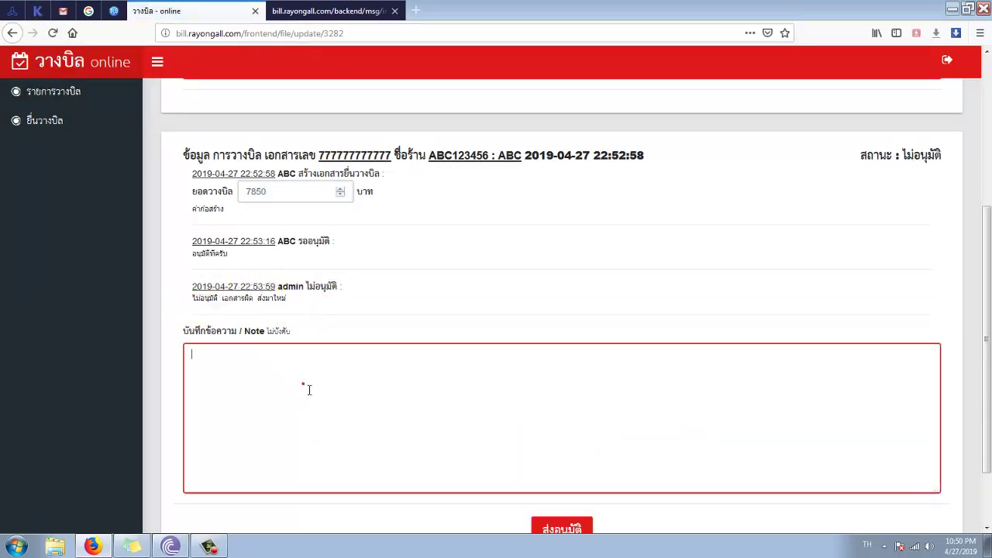
pyautogui.scroll(4, 326, 413)
pyautogui.click(192, 217)
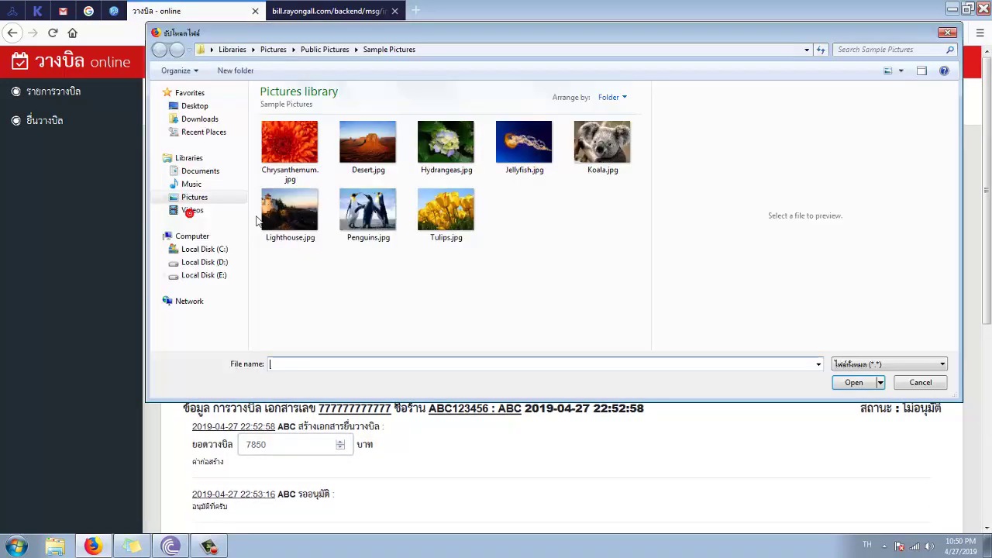
pyautogui.doubleClick(602, 142)
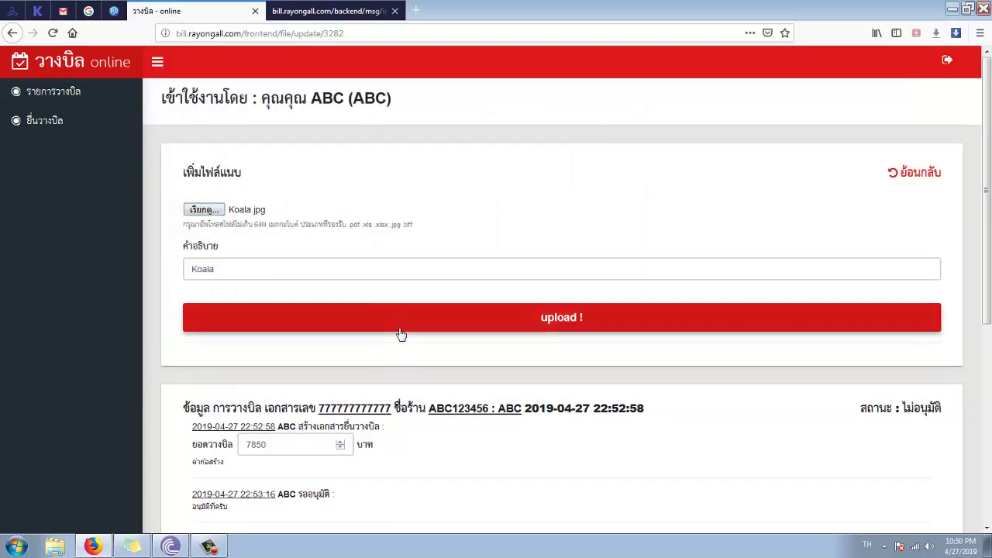
pyautogui.click(396, 333)
# - Resubmit the bill for approval with the note แก้แล้ว, then go to the admin tab
pyautogui.scroll(-4, 361, 343)
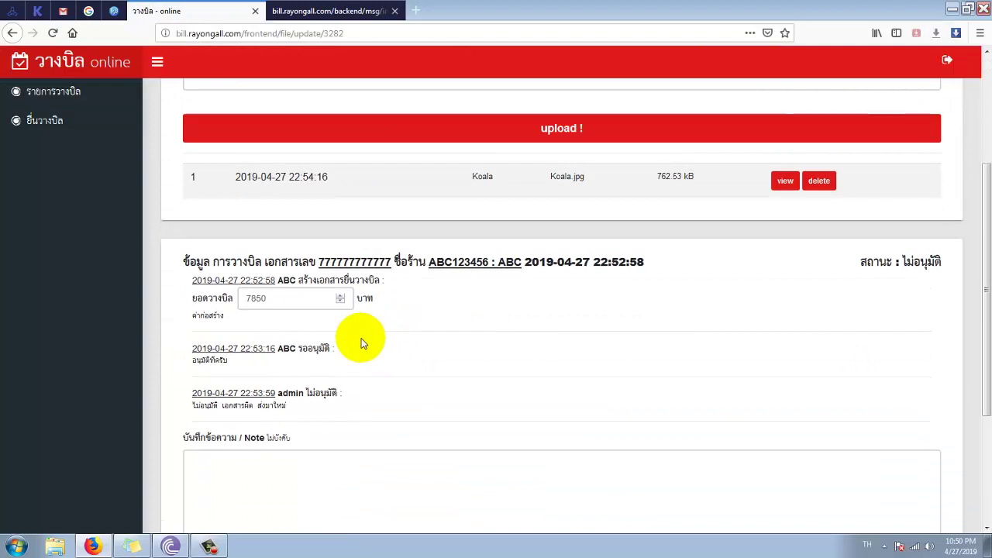
pyautogui.click(361, 351)
pyautogui.scroll(-2, 341, 363)
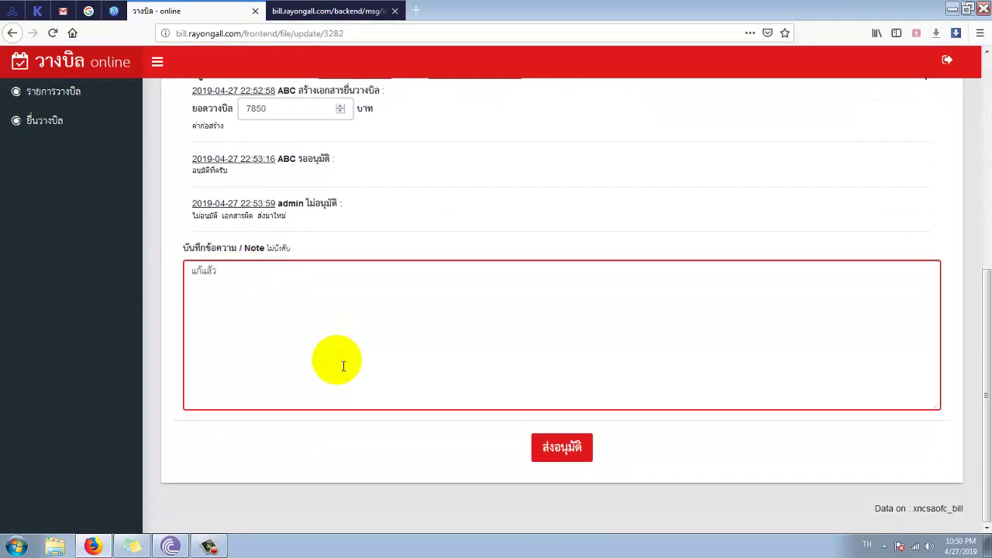
pyautogui.click(565, 450)
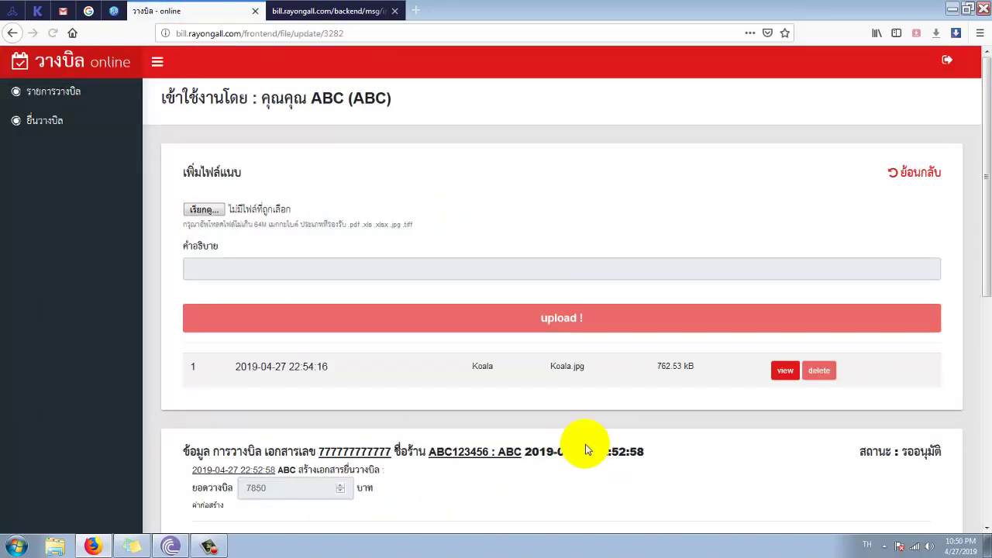
pyautogui.scroll(-3, 581, 445)
pyautogui.scroll(-2, 577, 436)
pyautogui.moveTo(216, 324); pyautogui.dragTo(186, 334)
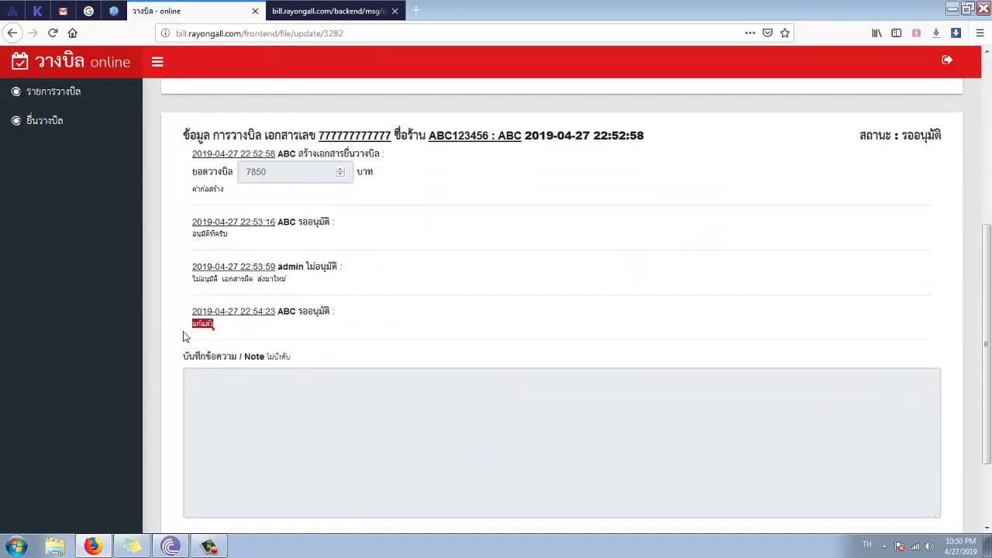
pyautogui.click(316, 12)
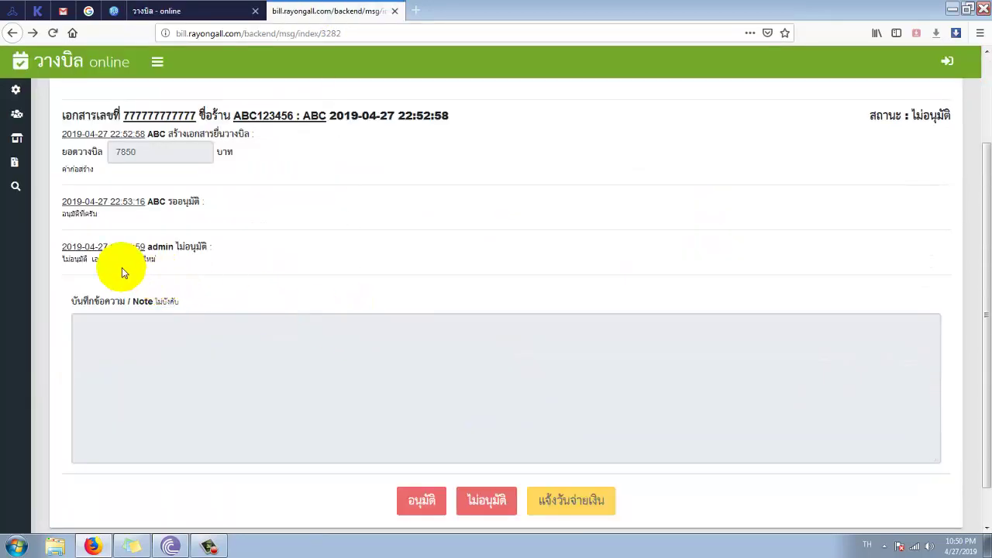
# - Reload the admin page and preview the attached Koala.jpg image
pyautogui.click(52, 33)
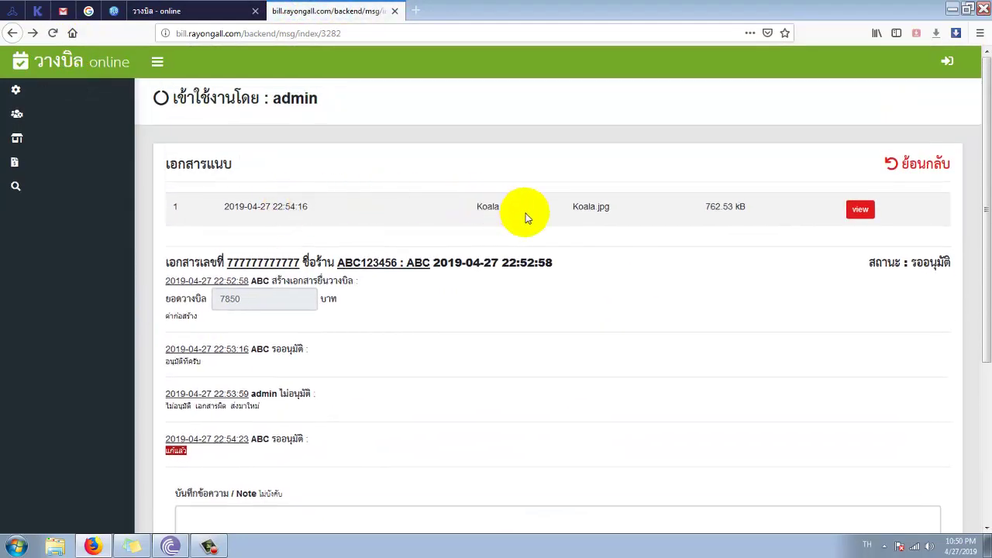
pyautogui.click(845, 209)
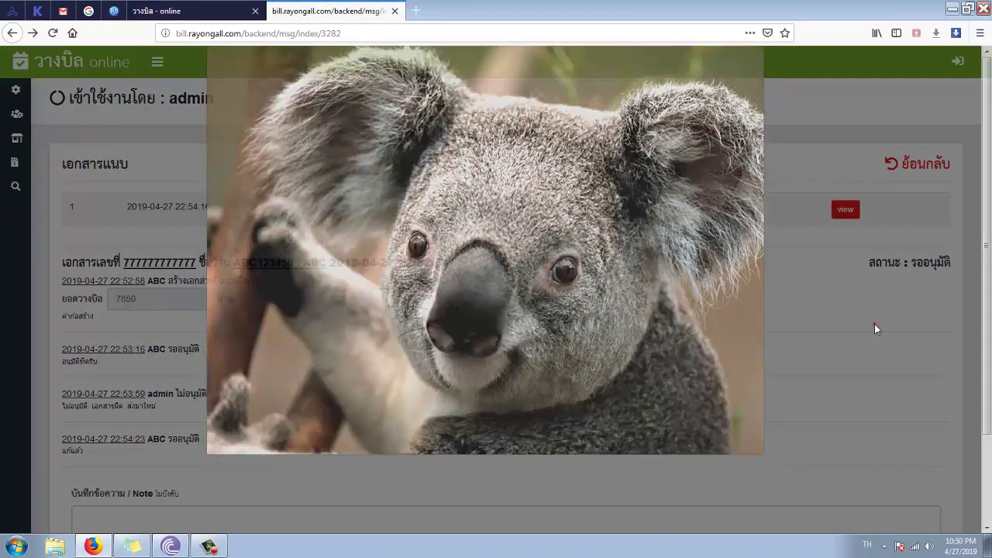
pyautogui.click(874, 328)
pyautogui.scroll(-1, 419, 413)
pyautogui.scroll(-3, 419, 413)
pyautogui.click(268, 406)
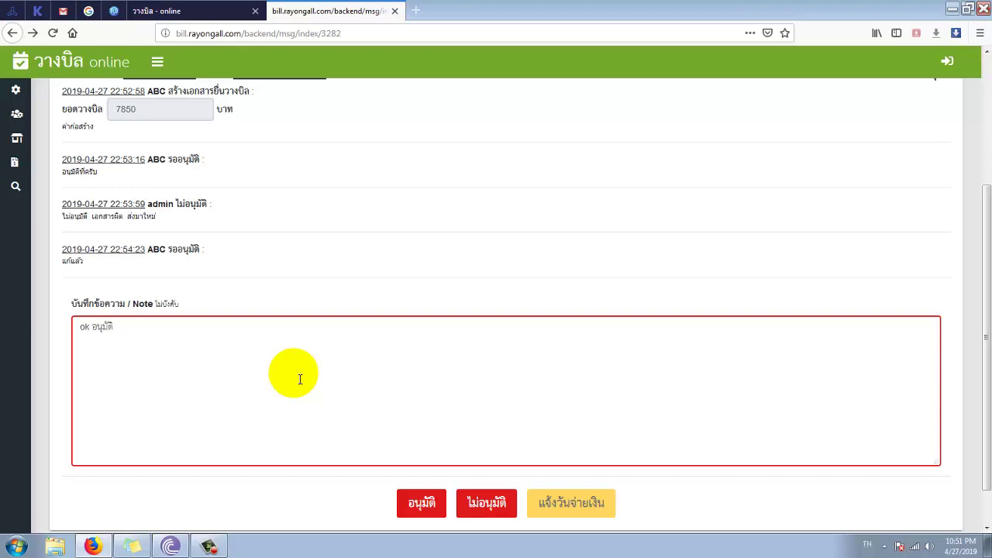
pyautogui.click(413, 501)
pyautogui.click(472, 249)
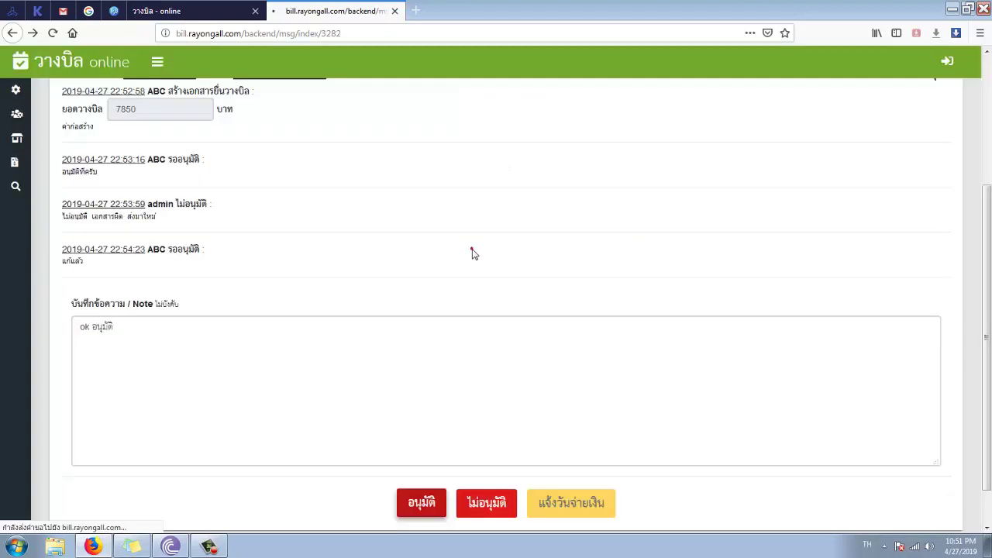
pyautogui.click(143, 11)
pyautogui.click(42, 37)
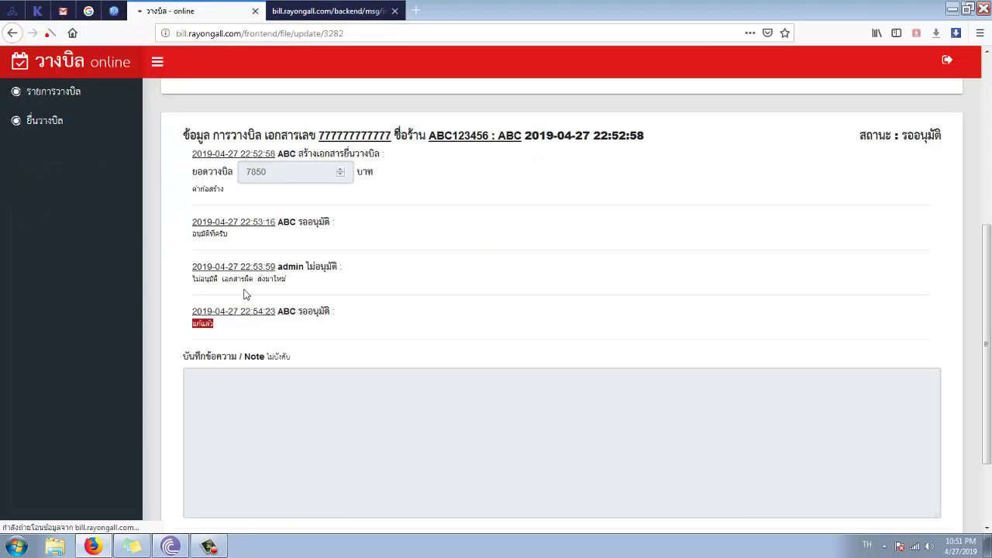
pyautogui.scroll(-1, 216, 397)
pyautogui.scroll(-2, 216, 397)
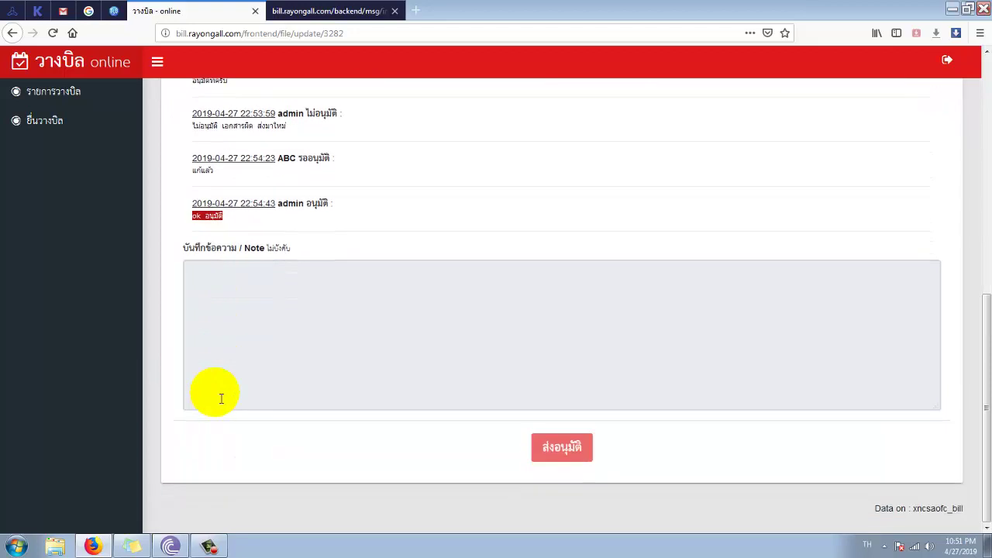
pyautogui.scroll(4, 211, 380)
pyautogui.click(65, 99)
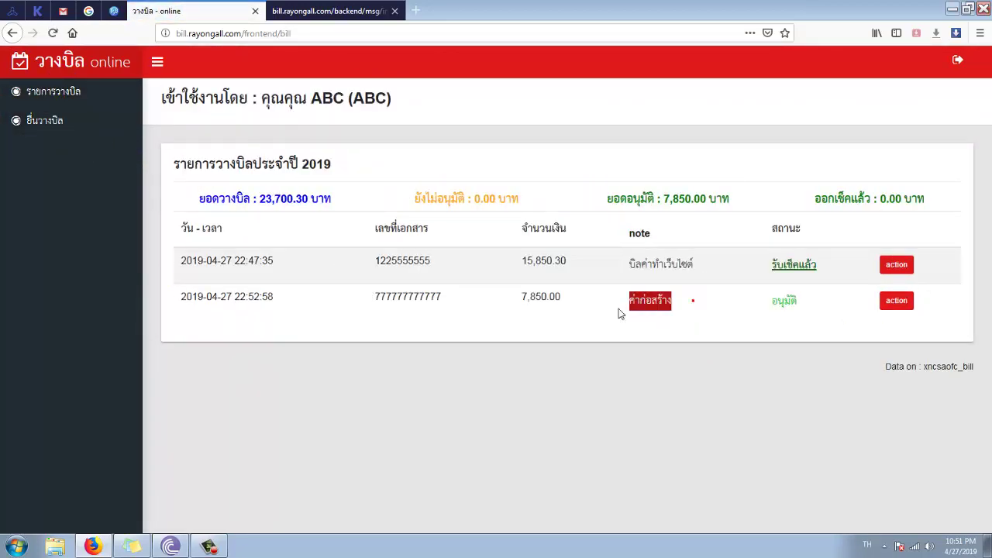
pyautogui.moveTo(748, 313); pyautogui.dragTo(801, 303)
pyautogui.click(808, 303)
pyautogui.doubleClick(806, 304)
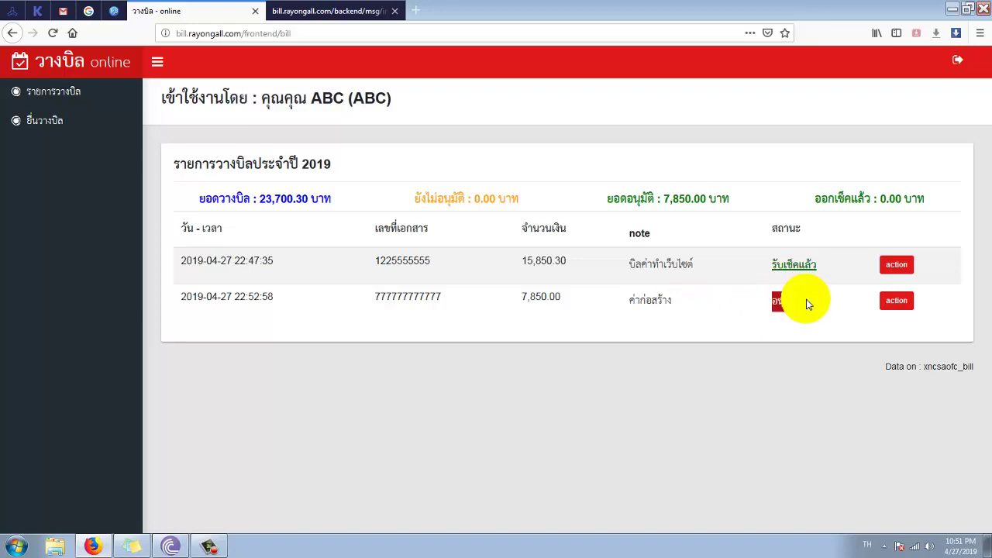
pyautogui.click(801, 317)
pyautogui.click(756, 314)
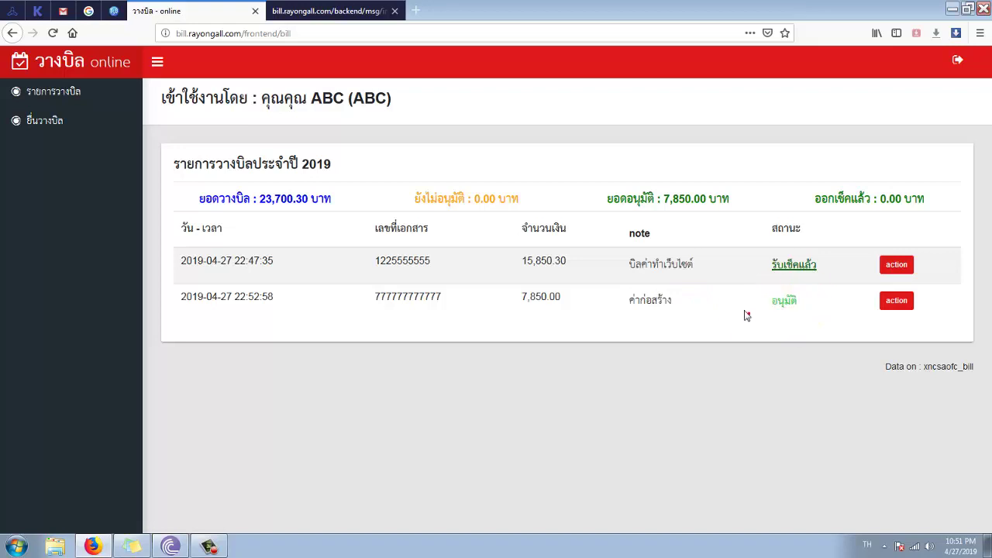
pyautogui.click(322, 13)
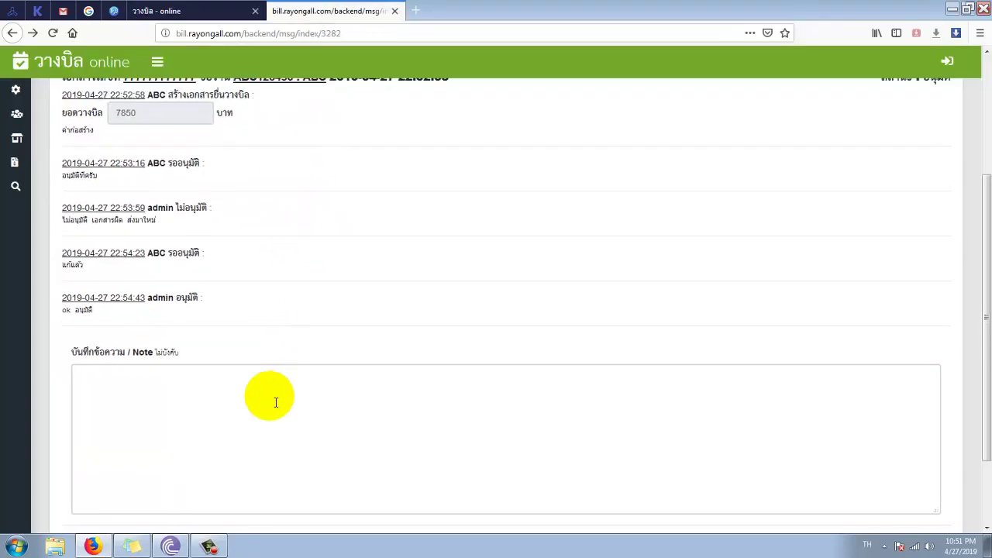
pyautogui.scroll(2, 274, 400)
pyautogui.scroll(-4, 266, 411)
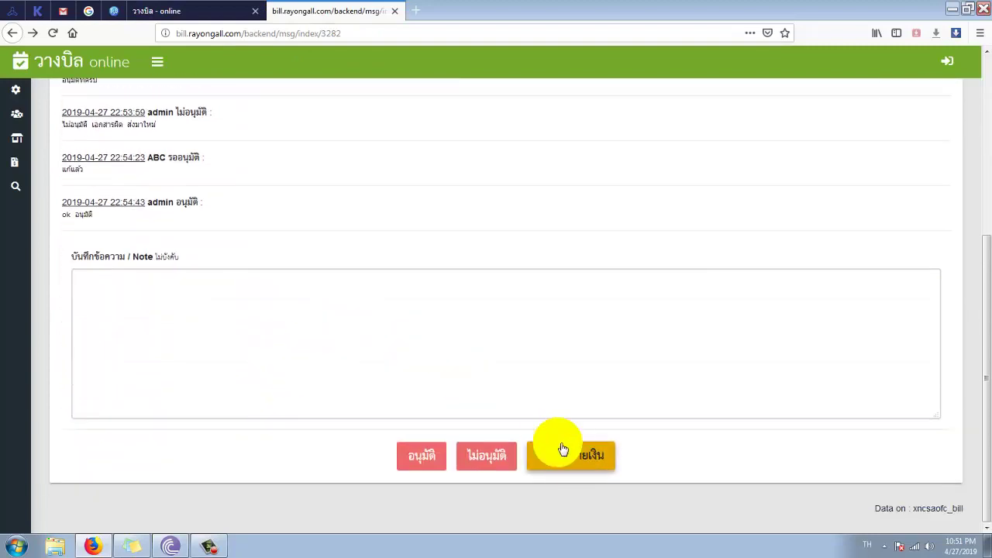
pyautogui.click(401, 339)
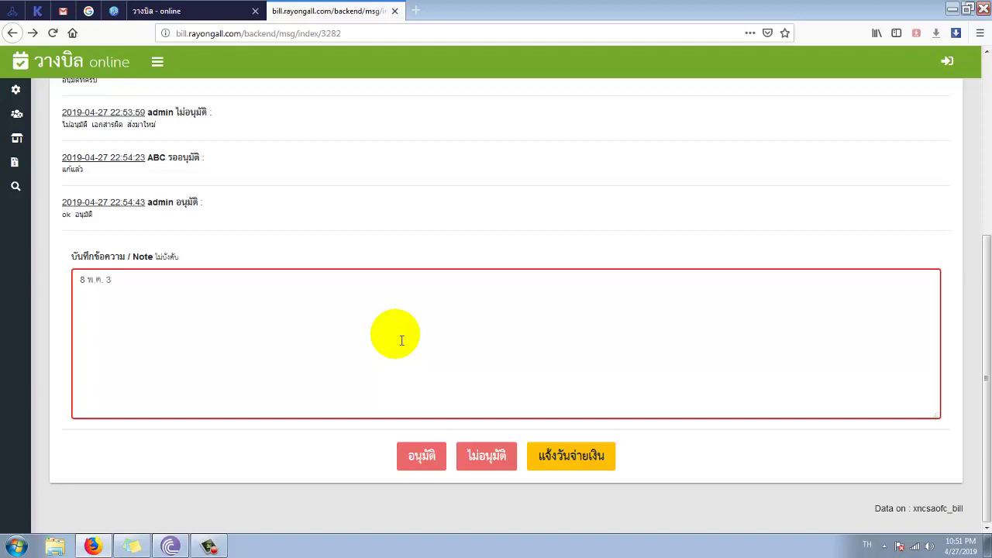
pyautogui.write('8 พ.ค. 62')
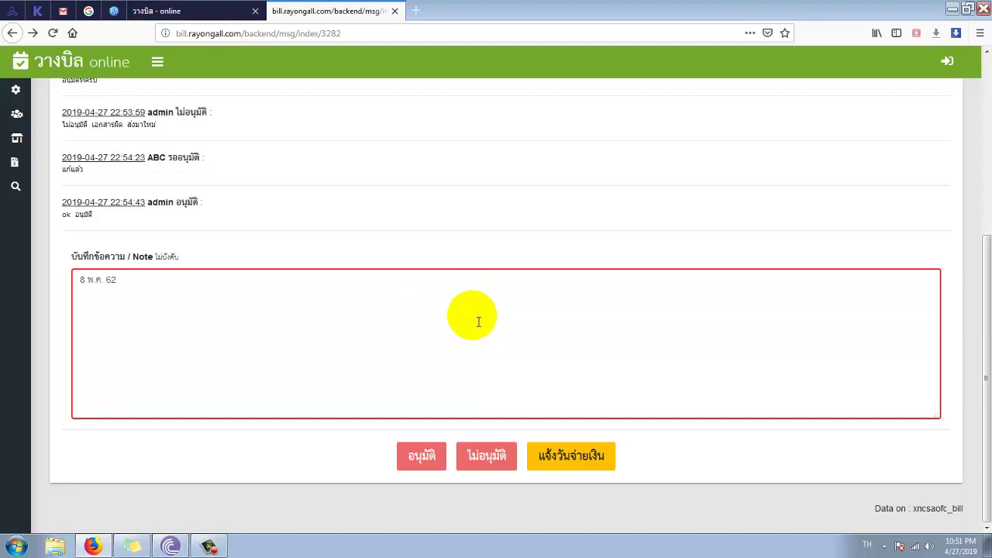
pyautogui.click(571, 457)
pyautogui.press('Return')
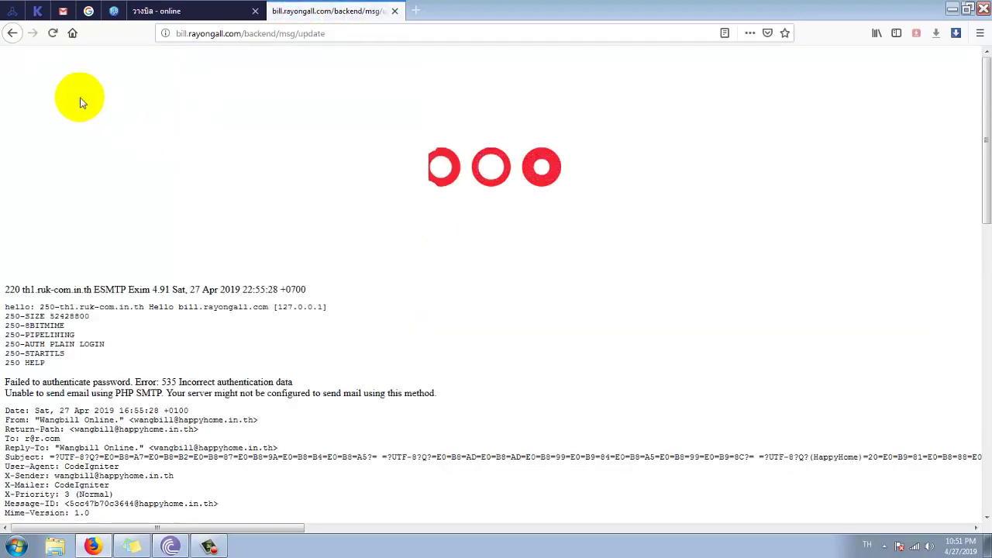
pyautogui.click(136, 11)
pyautogui.click(52, 32)
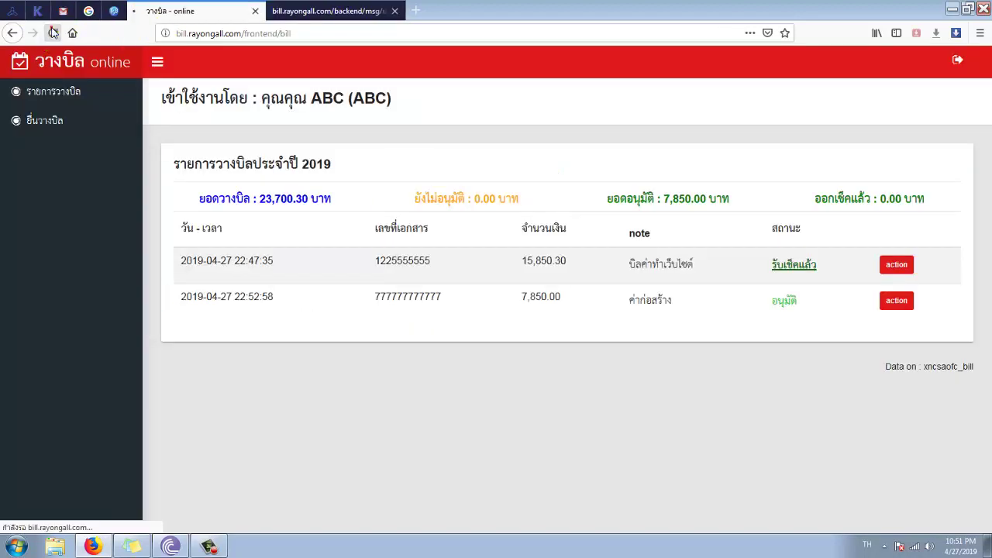
pyautogui.moveTo(749, 322); pyautogui.dragTo(822, 310)
pyautogui.click(825, 307)
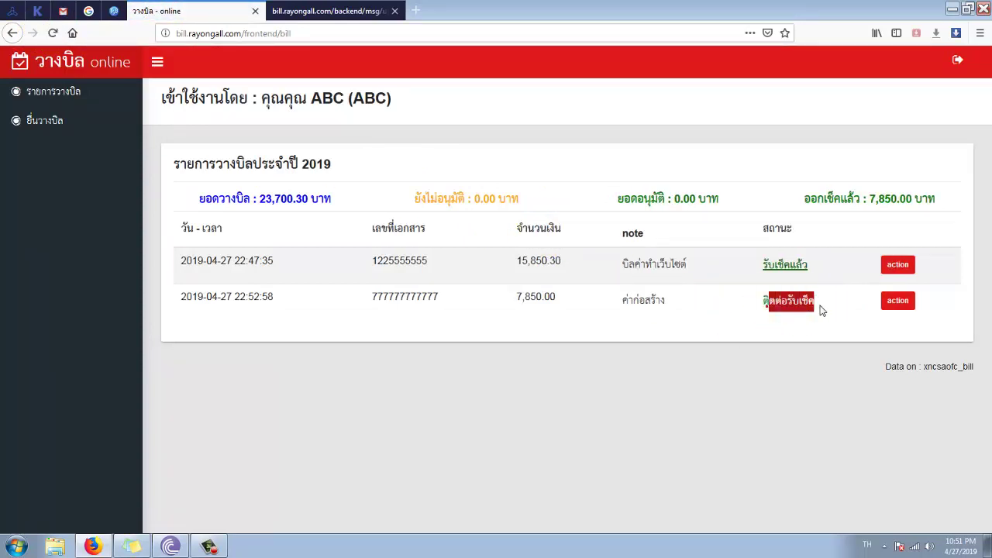
pyautogui.click(372, 12)
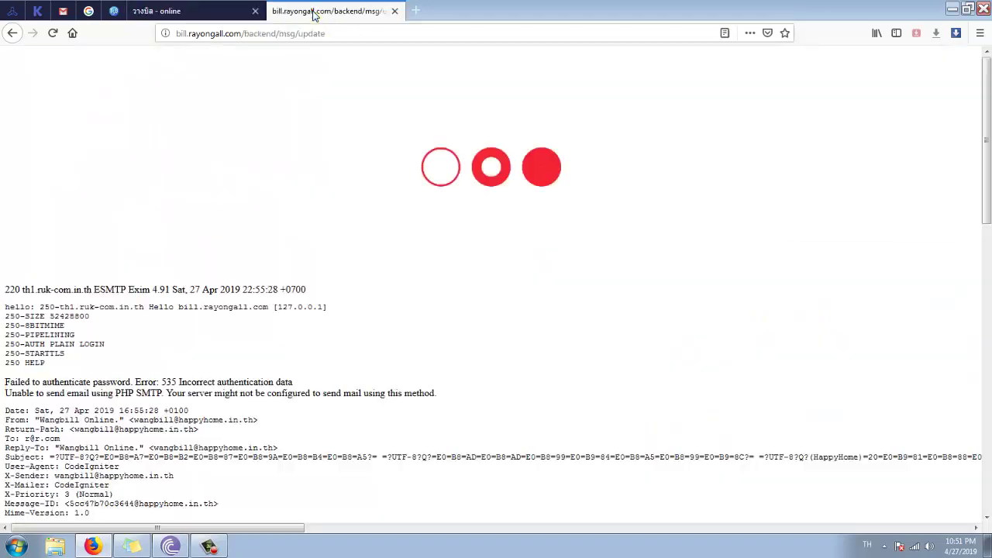
pyautogui.click(13, 32)
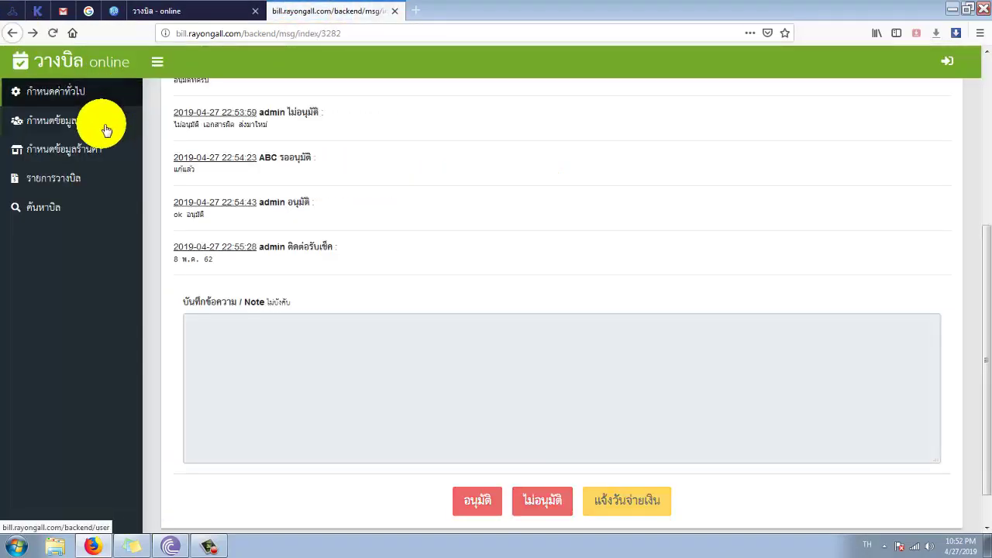
pyautogui.click(76, 179)
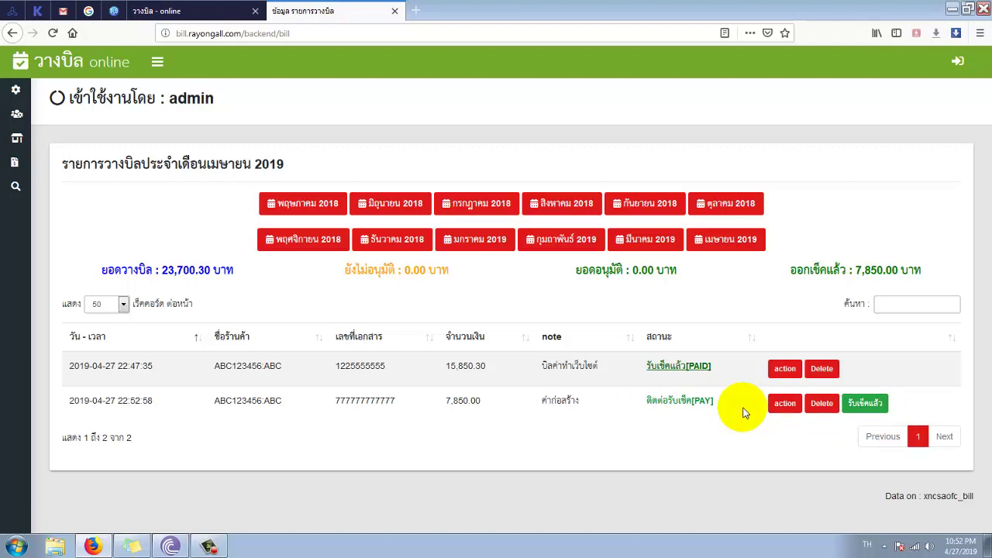
pyautogui.click(882, 403)
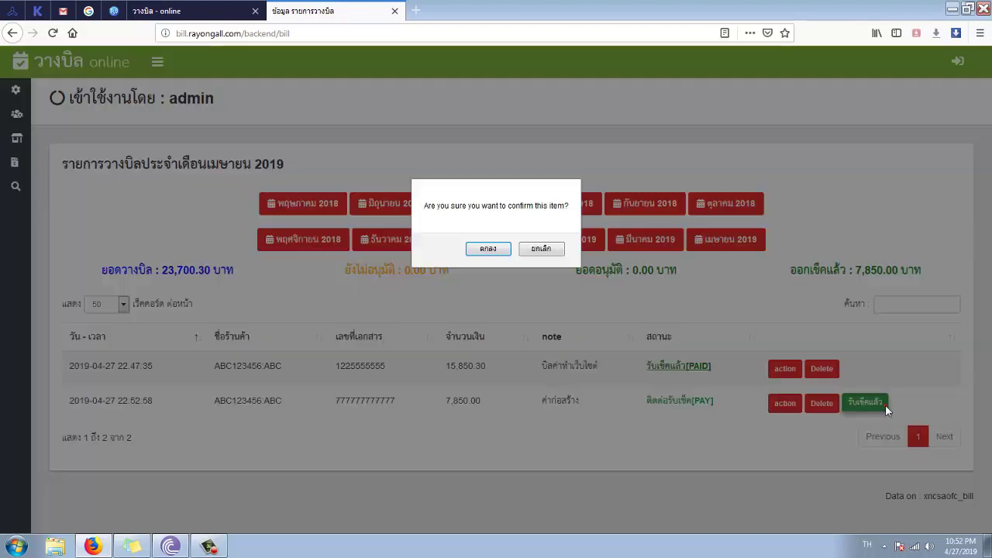
pyautogui.click(478, 250)
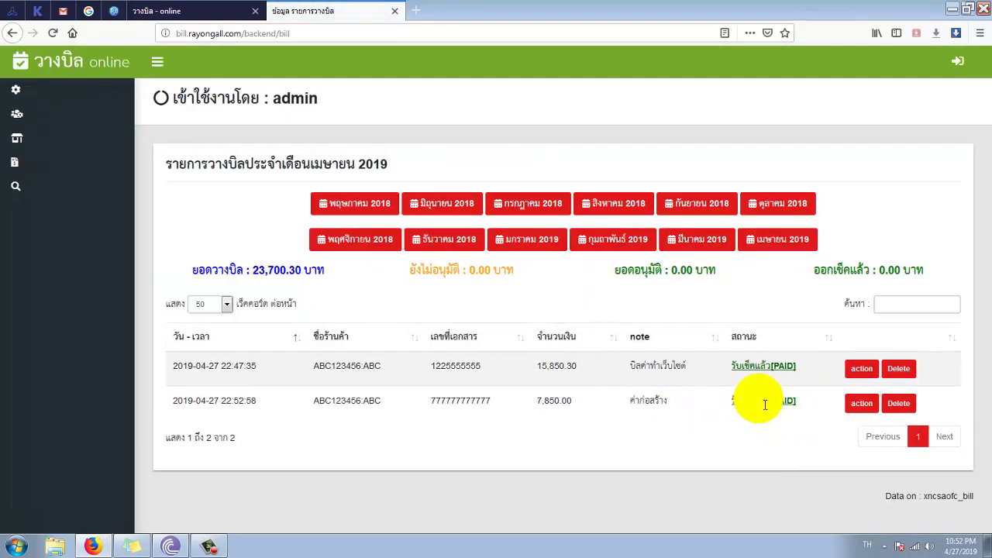
pyautogui.click(199, 11)
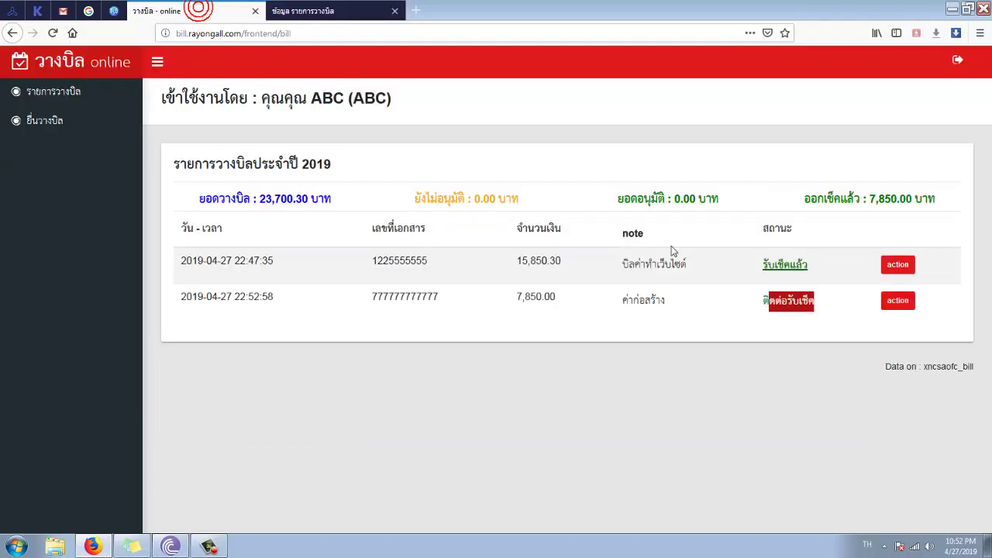
# - Reload the vendor list so both bills, 15,850.30 and 7,850.00 baht, read รับเช็คแล้ว
pyautogui.click(768, 305)
pyautogui.click(52, 33)
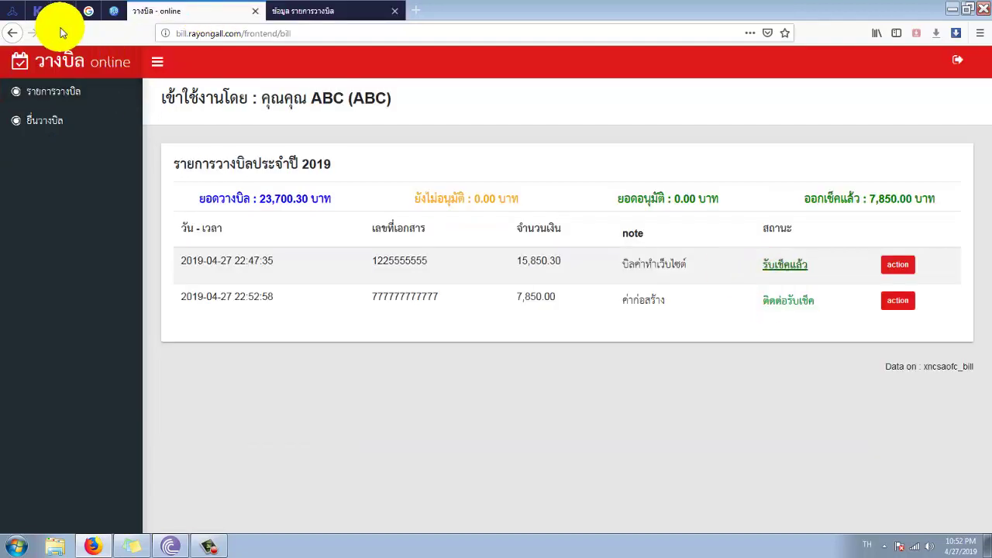
pyautogui.click(771, 303)
pyautogui.click(719, 303)
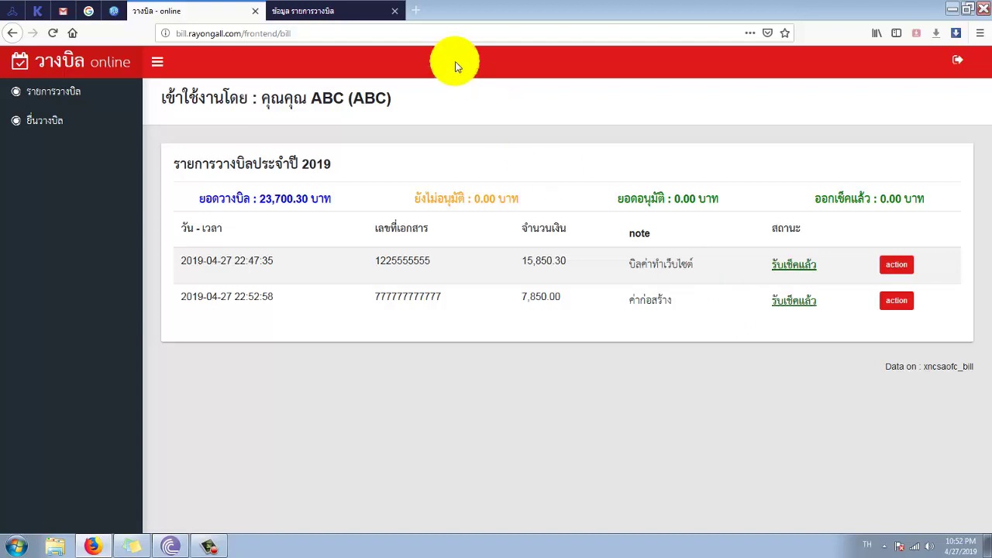
pyautogui.click(333, 11)
pyautogui.click(179, 16)
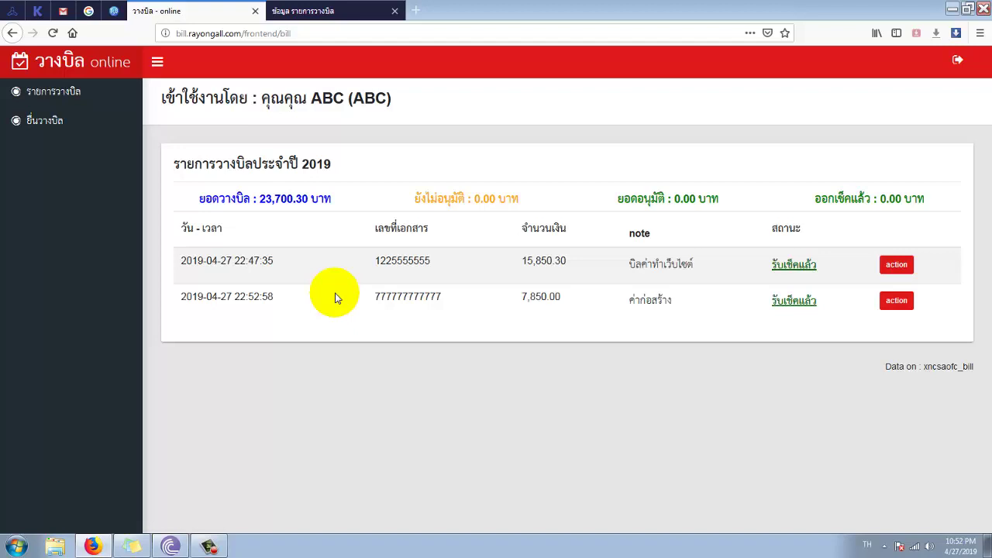
# - Compare the frontend and backend parts of the vendor and admin page addresses
pyautogui.click(185, 35)
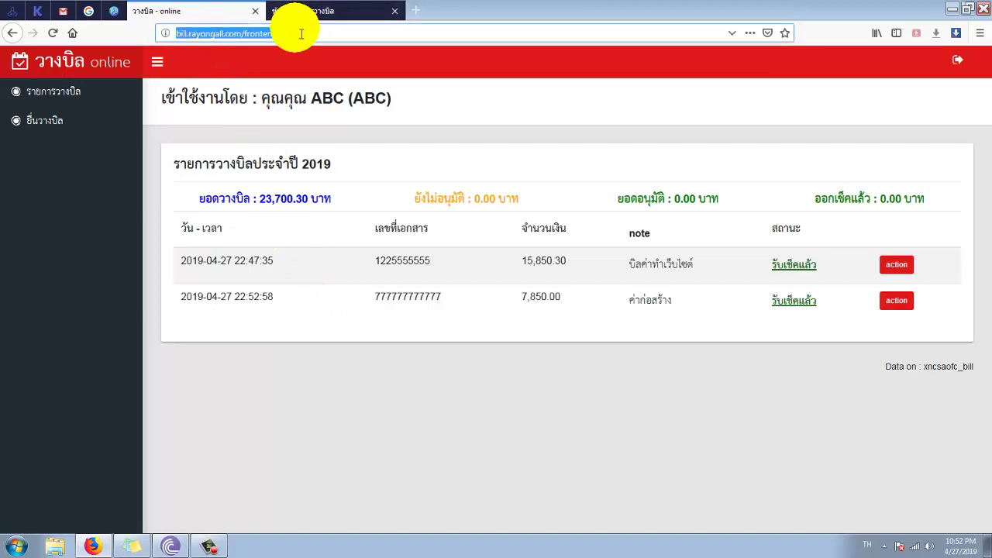
pyautogui.click(279, 33)
pyautogui.moveTo(278, 34); pyautogui.dragTo(253, 38)
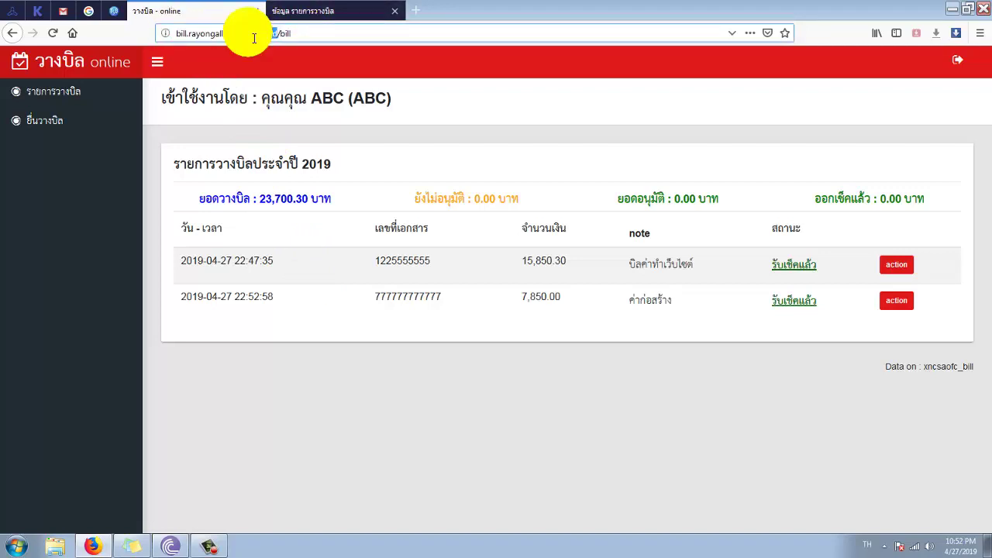
pyautogui.click(301, 10)
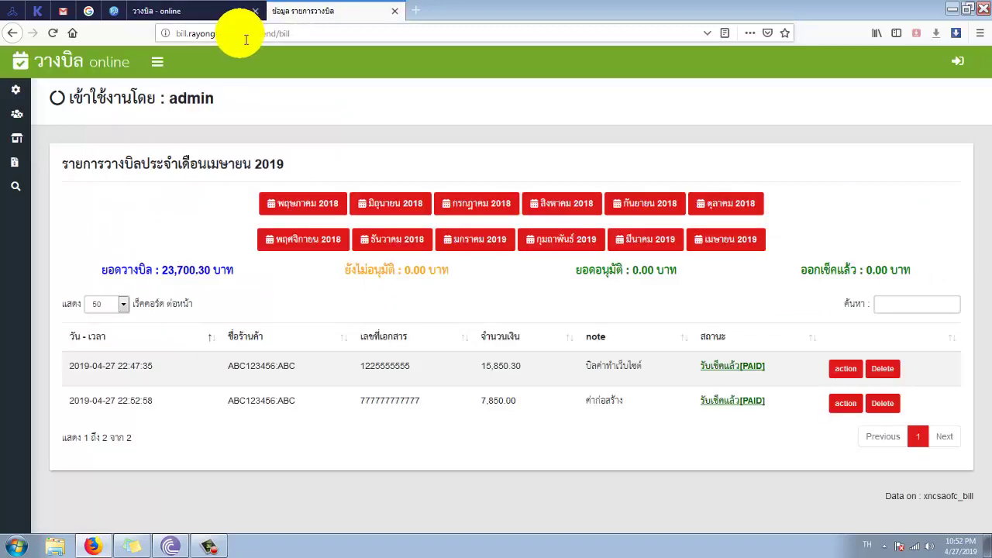
pyautogui.doubleClick(271, 34)
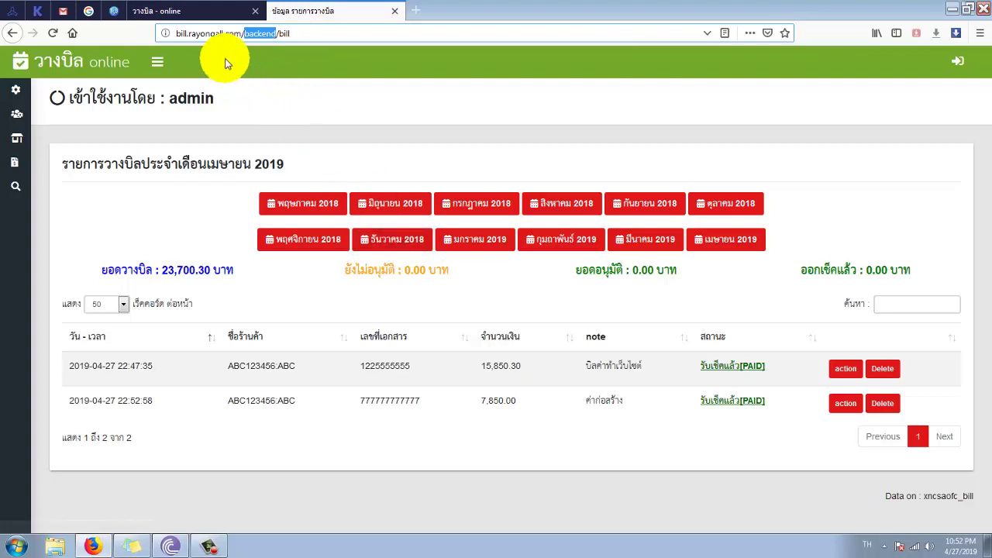
pyautogui.click(204, 19)
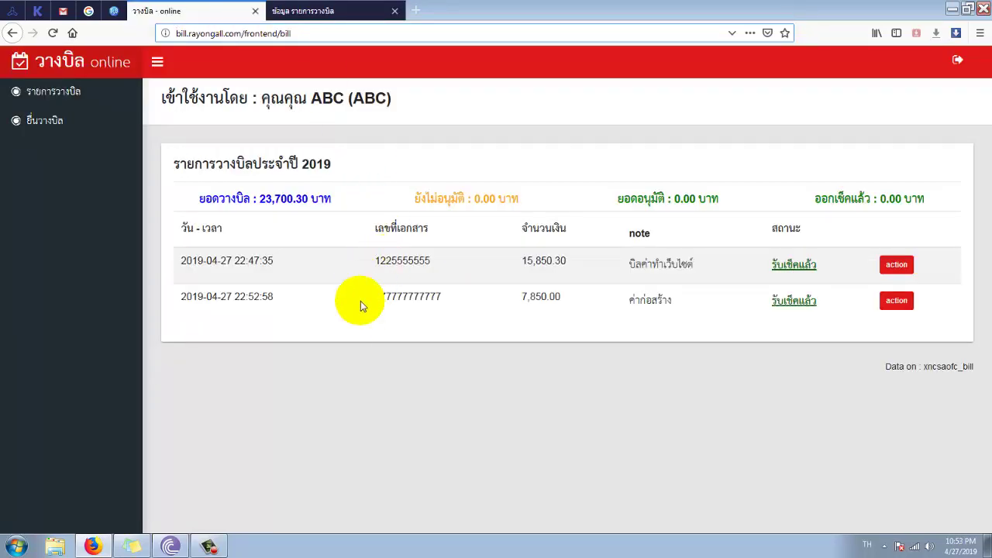